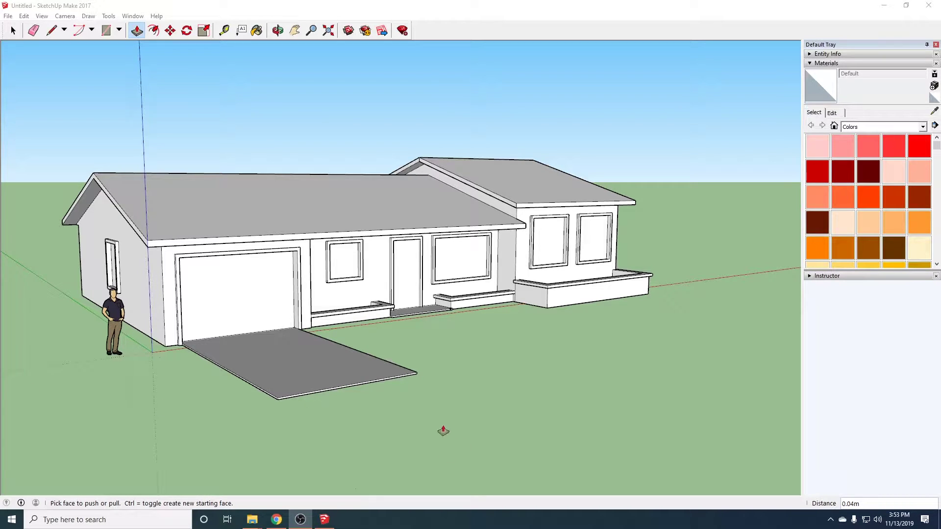
middle_click_drag(456, 327, 389, 365)
key("p")
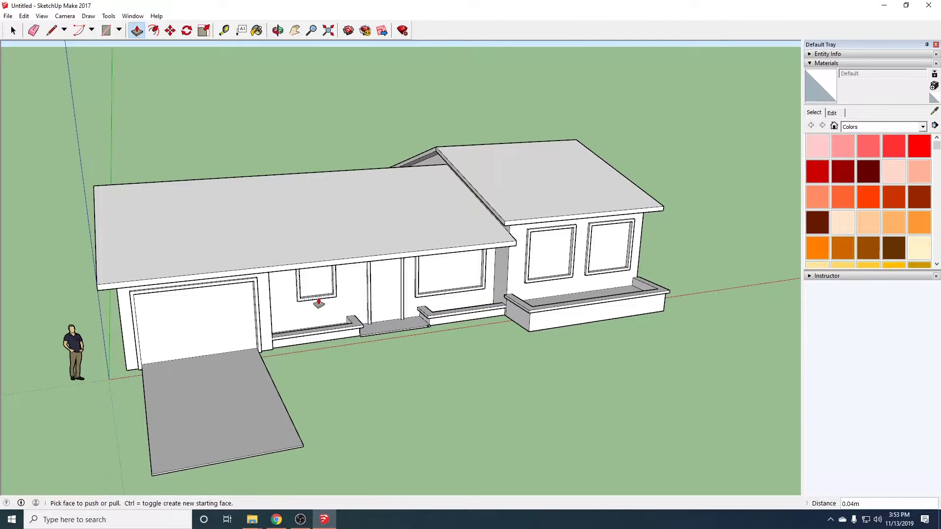
middle_click_drag(480, 322, 348, 286)
middle_click_drag(435, 307, 396, 338)
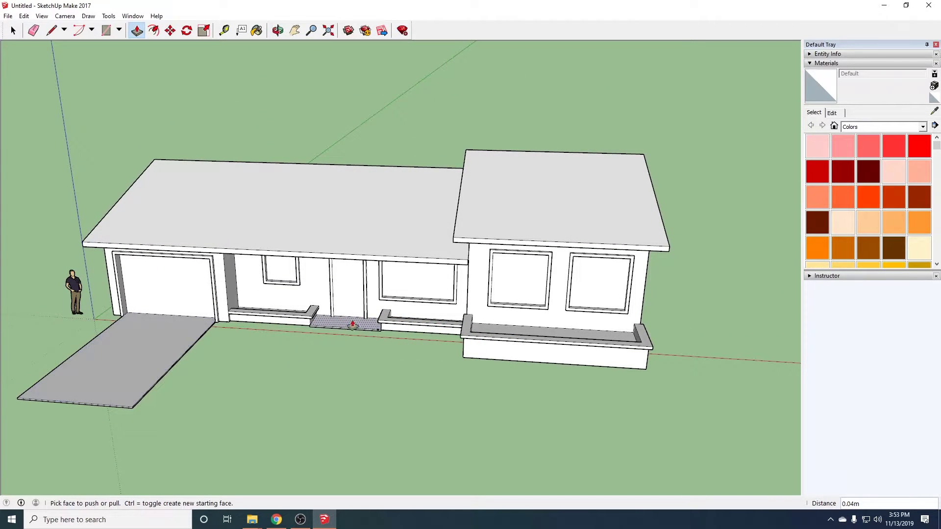
middle_click_drag(384, 357, 536, 349)
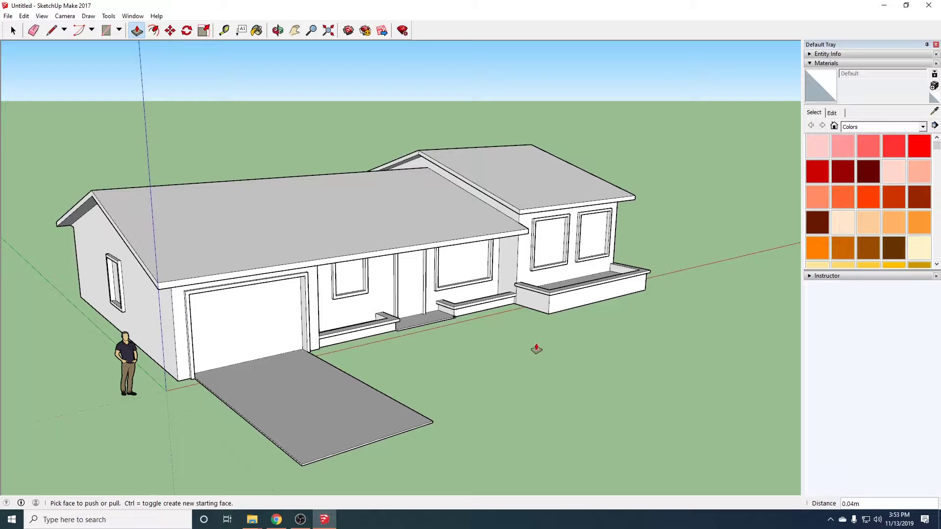
Open the Roofing materials for the Paint Bucket and check the real house's roof in the Street View reference in Chrome.
left_click(256, 30)
left_click(397, 241)
mouse_move(91, 251)
middle_mouse_down()
mouse_move(130, 262)
mouse_move(406, 275)
mouse_move(441, 311)
mouse_move(216, 315)
mouse_move(212, 306)
mouse_move(285, 311)
mouse_move(237, 319)
mouse_move(471, 332)
mouse_move(479, 309)
mouse_move(438, 300)
middle_mouse_up()
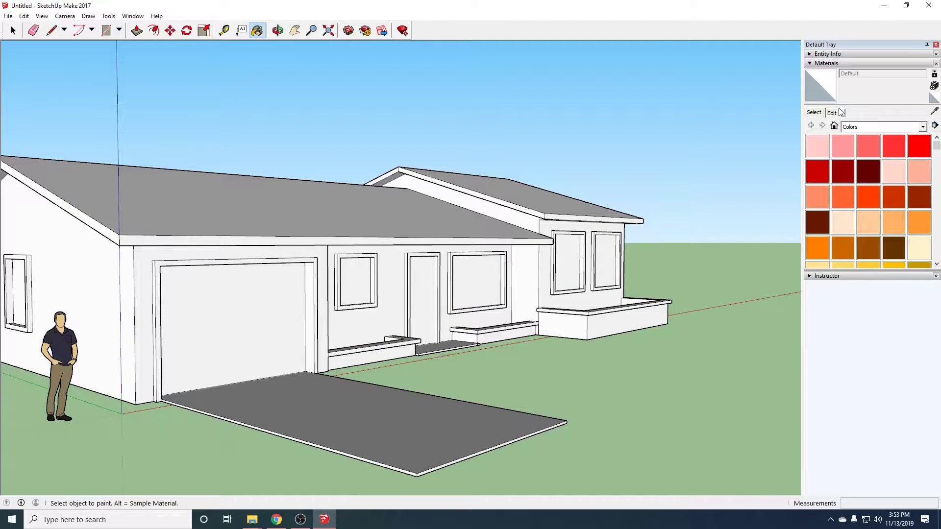
left_click(923, 127)
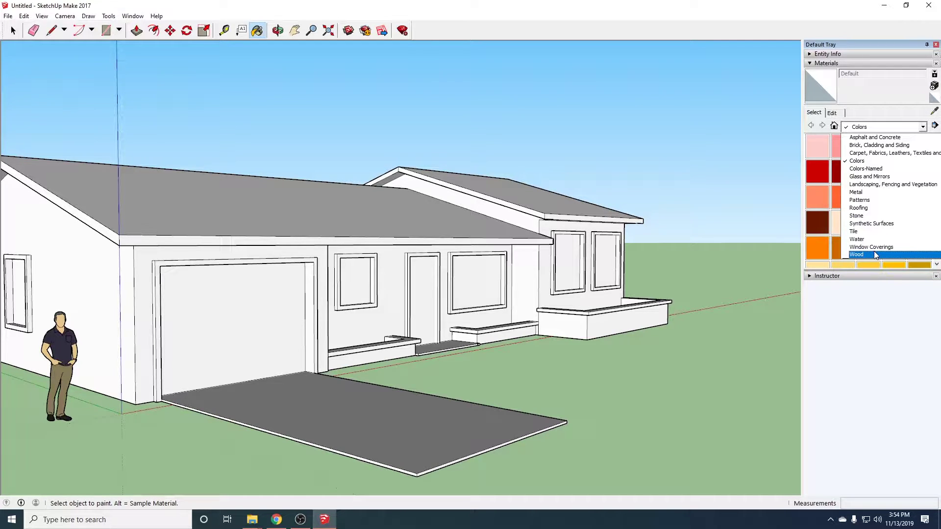
left_click(866, 211)
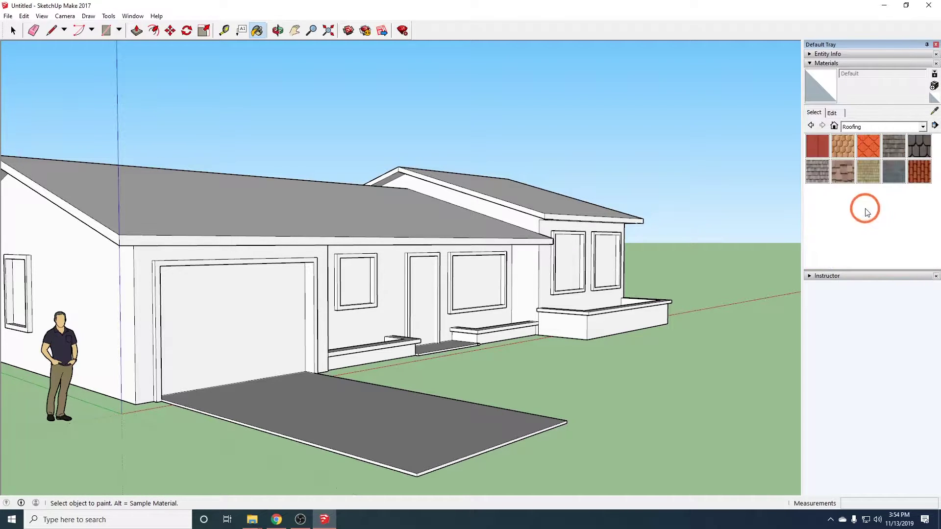
left_click(276, 519)
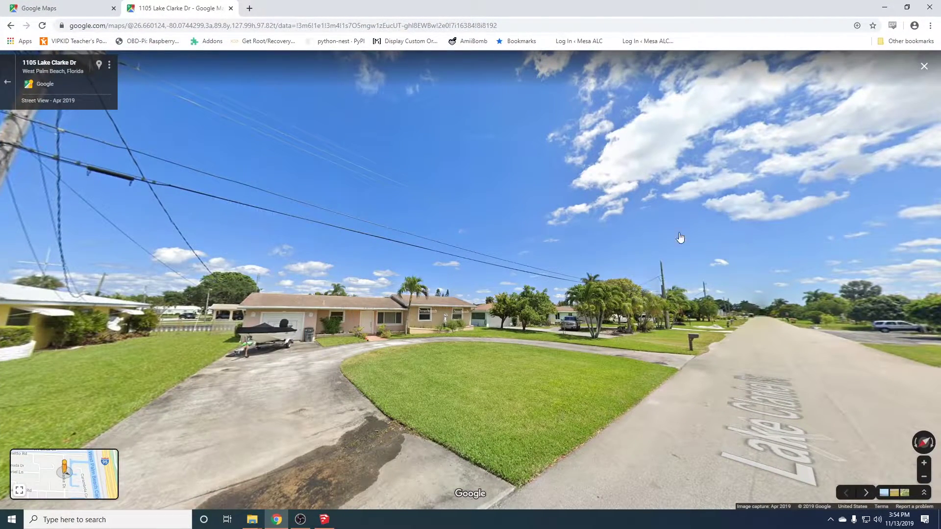
left_click(885, 7)
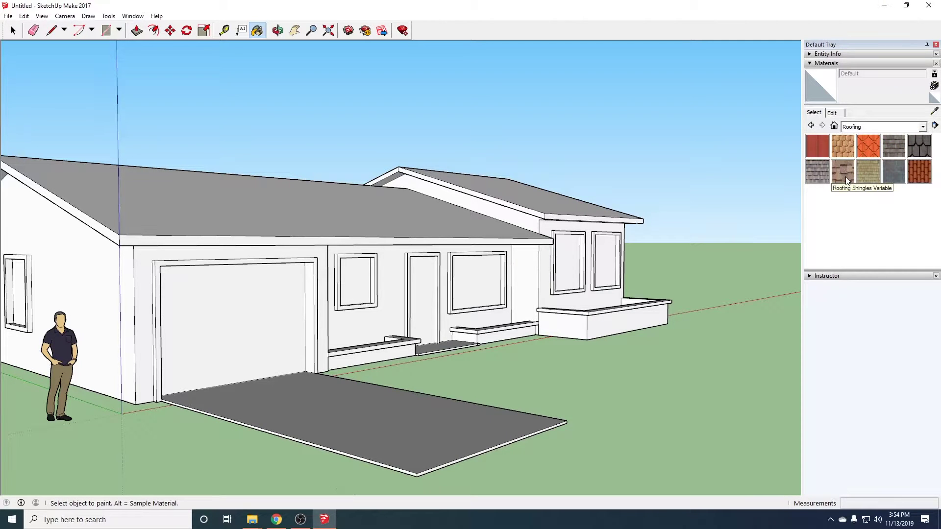
Paint the front and rear slopes of both roofs with the Roofing Shingles Variable material.
left_click(844, 172)
mouse_move(587, 270)
middle_mouse_down()
mouse_move(563, 319)
mouse_move(550, 387)
middle_mouse_up()
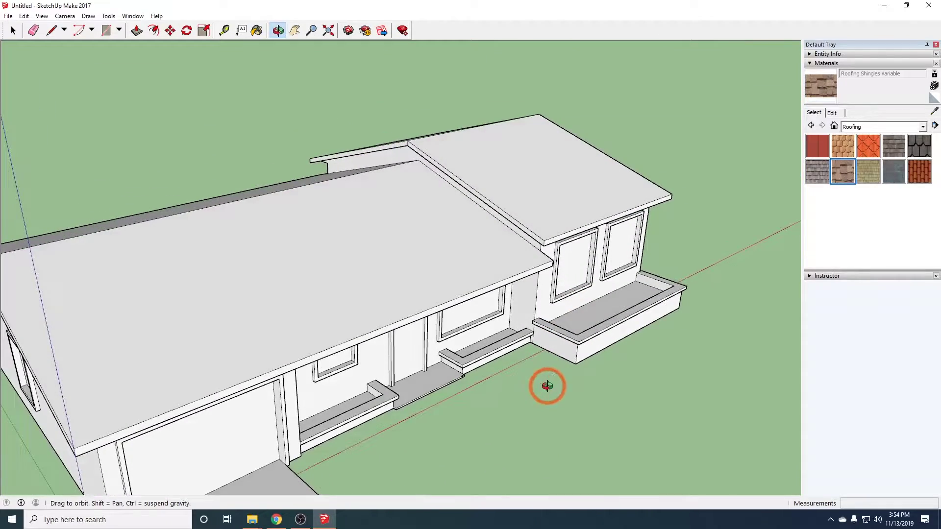
left_click(355, 218)
left_click(505, 180)
mouse_move(504, 180)
middle_mouse_down()
mouse_move(273, 248)
mouse_move(691, 243)
mouse_move(676, 248)
middle_mouse_up()
left_click(402, 272)
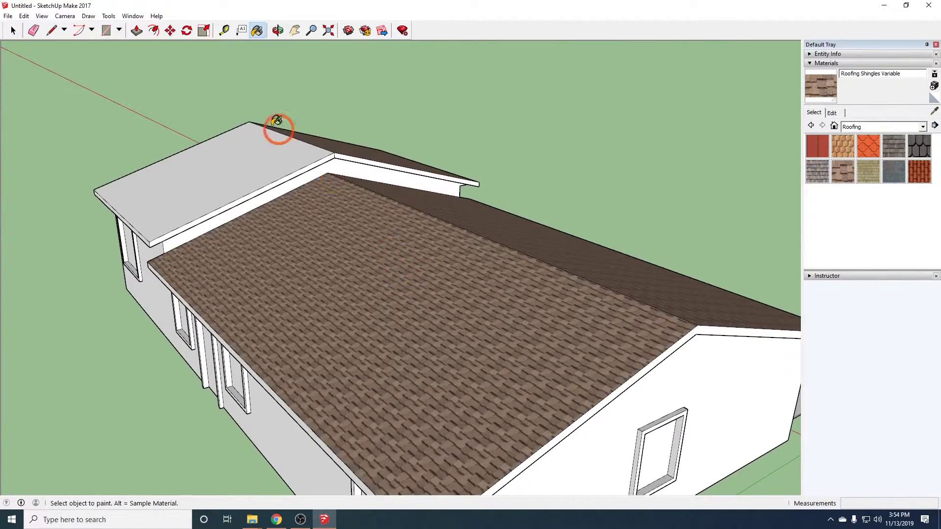
left_click(244, 146)
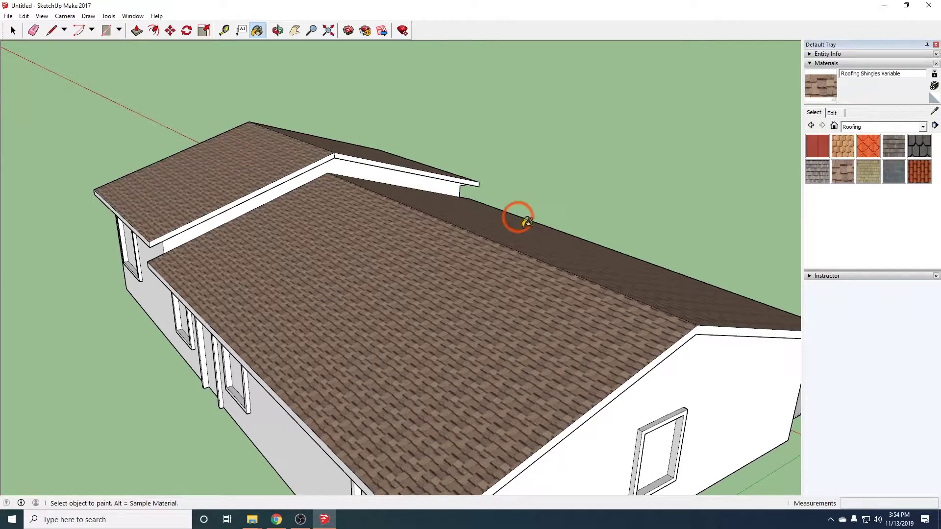
Open the Roofing Shingles Variable material from the In Model collection for editing.
mouse_move(621, 384)
middle_mouse_down()
mouse_move(328, 309)
mouse_move(130, 391)
mouse_move(428, 357)
mouse_move(439, 395)
mouse_move(397, 409)
mouse_move(533, 105)
mouse_move(446, 322)
middle_mouse_up()
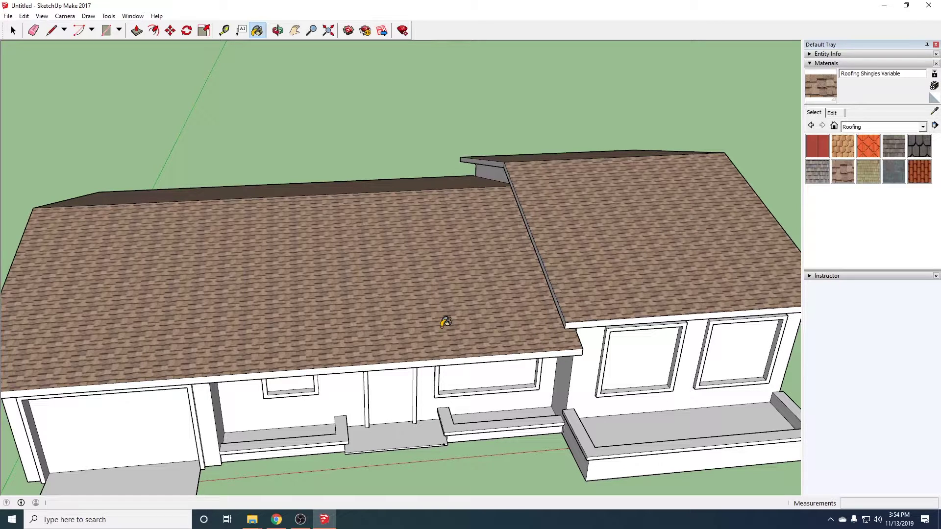
mouse_move(445, 322)
middle_mouse_down()
mouse_move(388, 326)
mouse_move(545, 310)
mouse_move(269, 353)
middle_mouse_up()
scroll(265, 332, "down", 10)
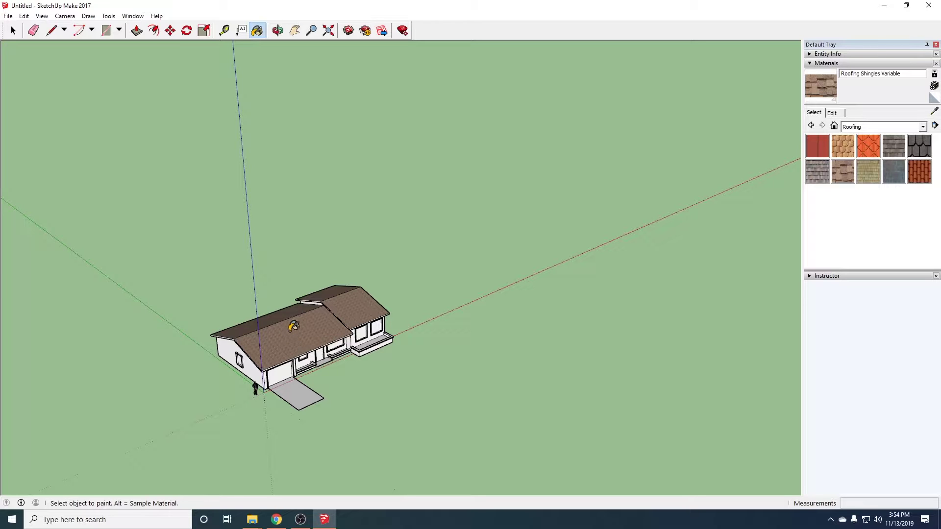
mouse_move(296, 341)
middle_mouse_down()
mouse_move(645, 340)
mouse_move(501, 359)
mouse_move(155, 363)
mouse_move(304, 382)
mouse_move(407, 372)
middle_mouse_up()
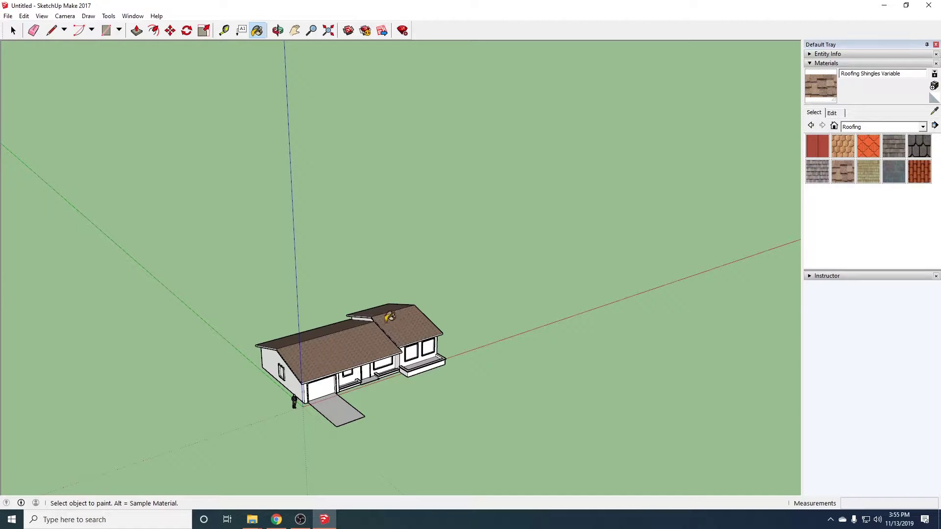
middle_click_drag(348, 331, 331, 358)
scroll(348, 343, "up", 6)
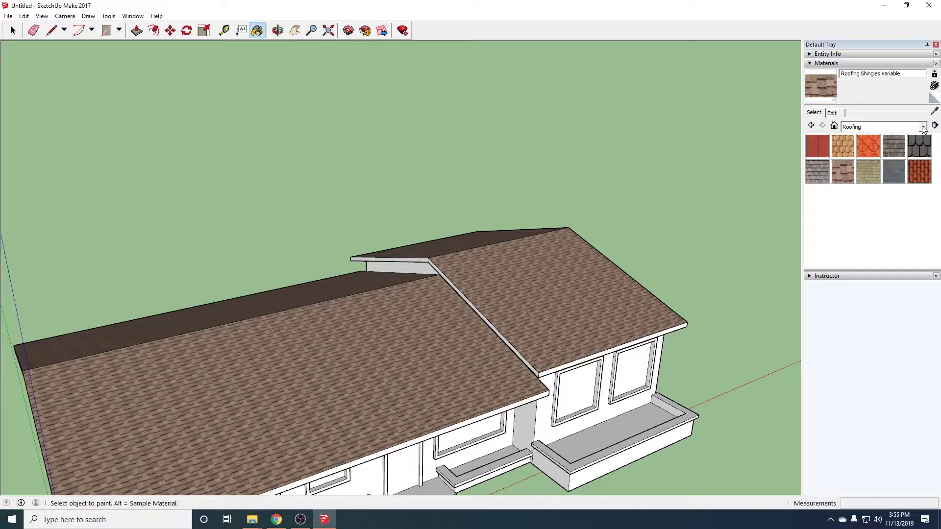
left_click(923, 128)
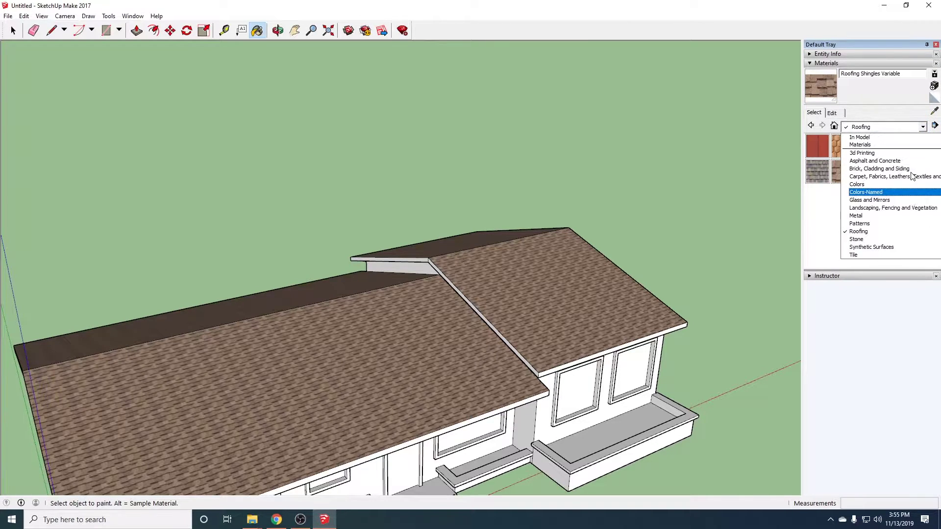
left_click(860, 138)
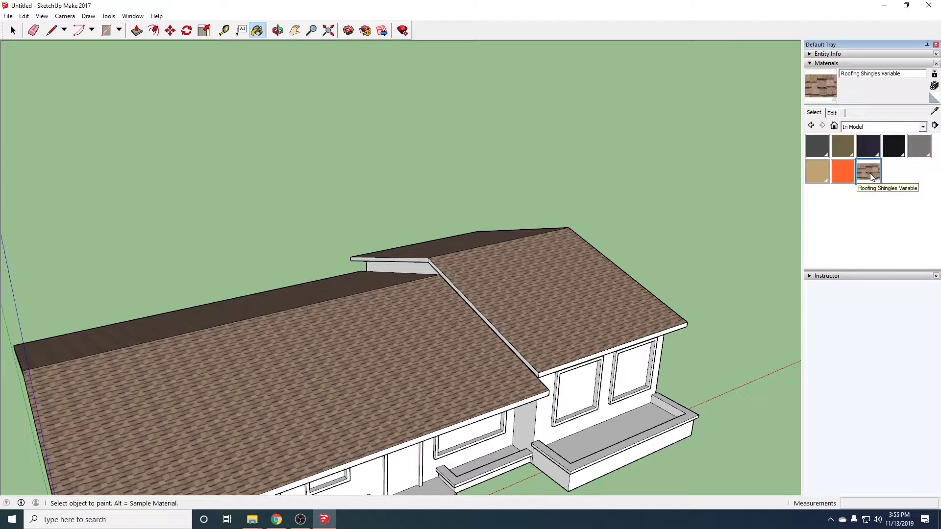
left_click(832, 114)
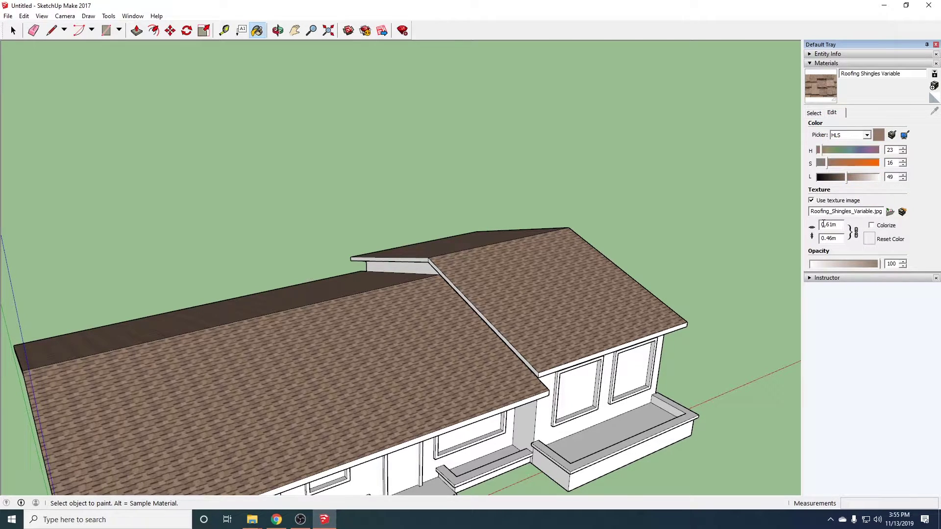
Try shingle texture widths of 1 m and 1.5 m and compare how they look on the roof.
double_click(839, 226)
type("1")
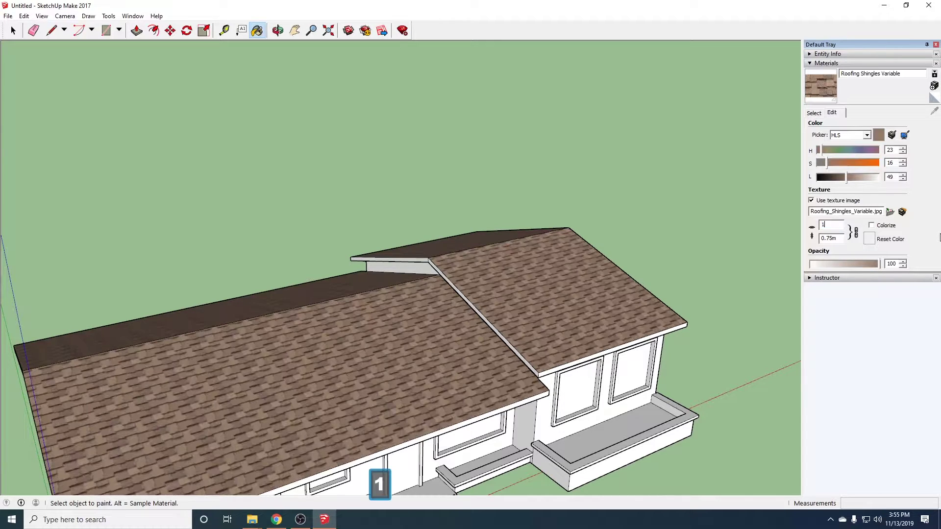
key("Tab")
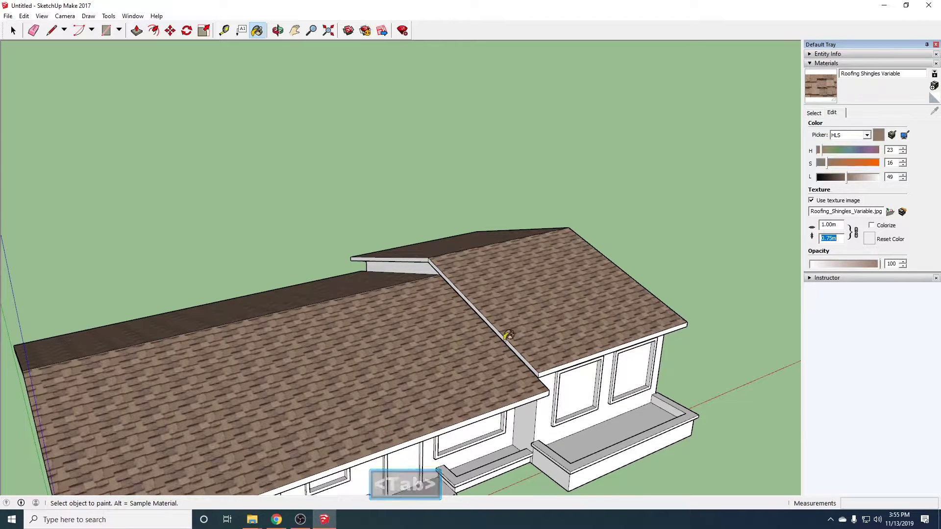
scroll(491, 350, "down", 4)
scroll(492, 350, "down", 3)
scroll(496, 359, "up", 5)
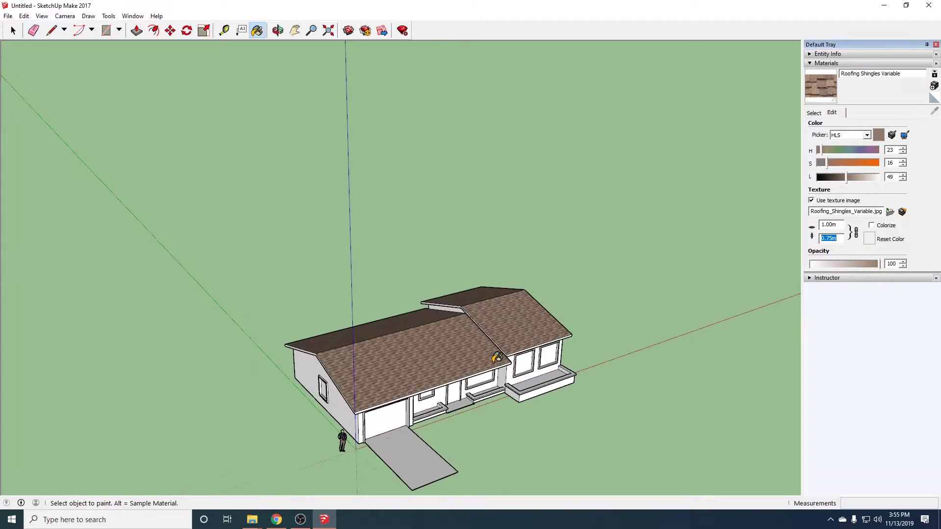
double_click(842, 225)
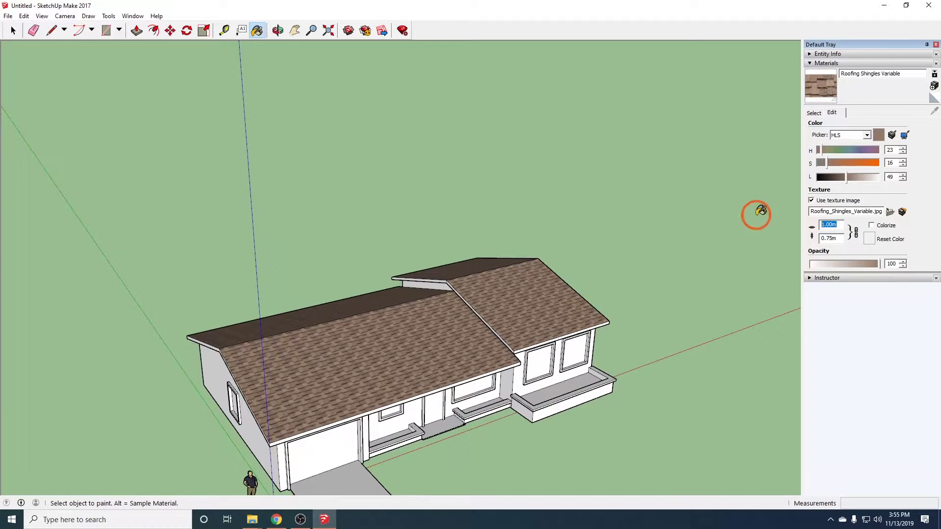
type("1.5")
middle_click_drag(493, 298, 531, 306)
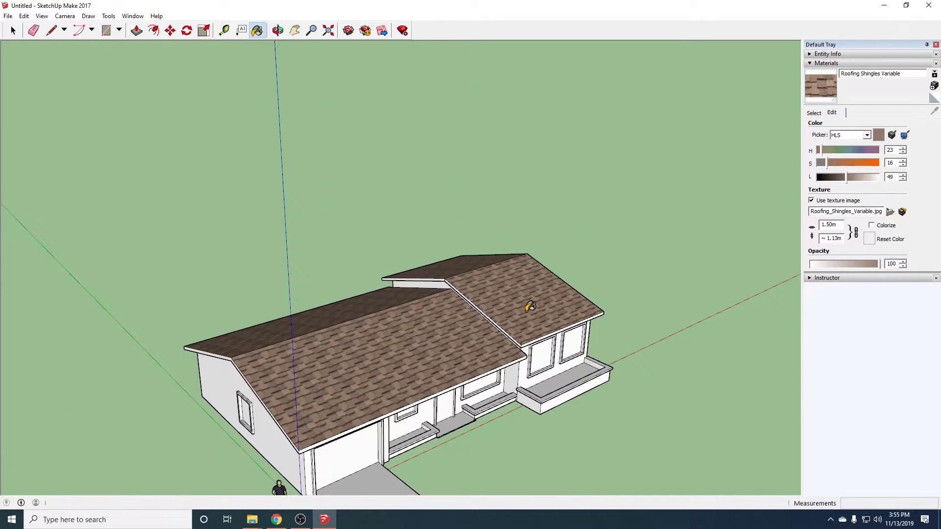
Set the shingle texture's width to 1.15 m and check its scale on the roof.
double_click(842, 226)
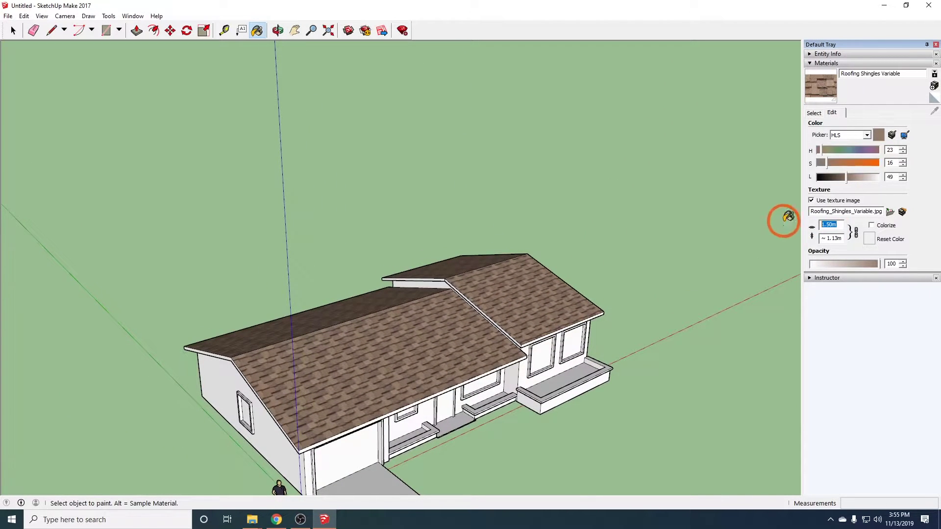
type("1.15")
mouse_move(568, 304)
middle_mouse_down()
mouse_move(586, 265)
mouse_move(442, 428)
mouse_move(436, 405)
mouse_move(412, 416)
mouse_move(355, 413)
mouse_move(412, 343)
mouse_move(412, 363)
middle_mouse_up()
scroll(413, 368, "down", 5)
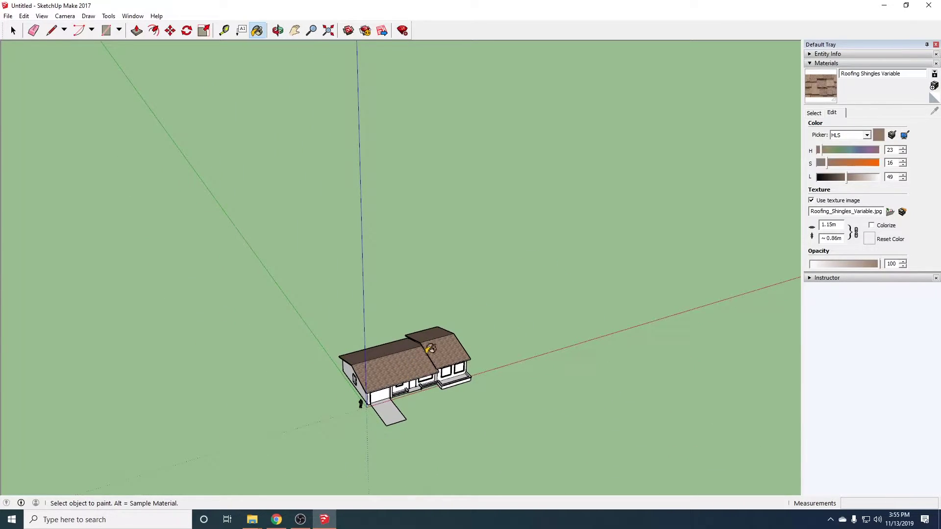
scroll(419, 386, "up", 5)
mouse_move(419, 324)
middle_mouse_down()
mouse_move(358, 304)
mouse_move(315, 256)
mouse_move(396, 325)
mouse_move(632, 294)
mouse_move(707, 262)
mouse_move(490, 319)
mouse_move(261, 352)
mouse_move(325, 351)
mouse_move(338, 308)
middle_mouse_up()
scroll(339, 309, "up", 5)
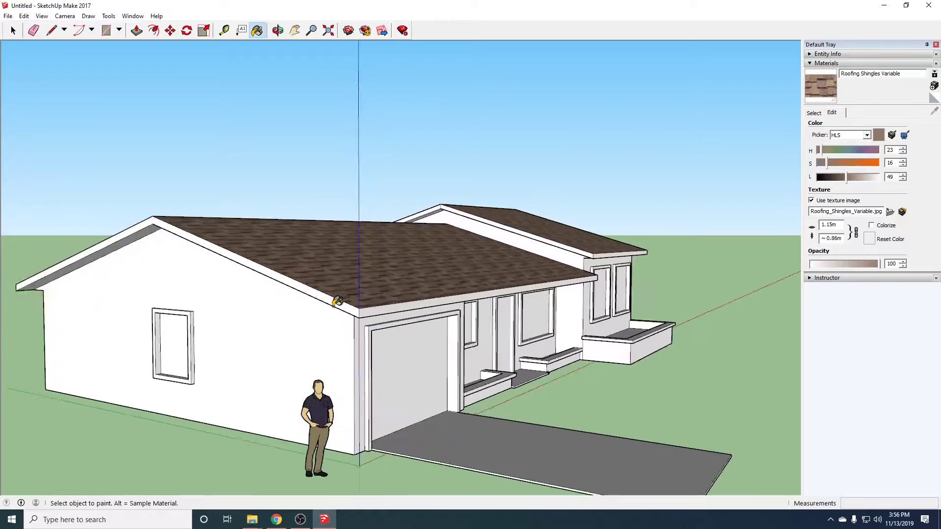
Draw a line about 13.69 m long on the lower roof's rear slope, just beside and parallel to the ridge.
mouse_move(539, 337)
middle_mouse_down()
mouse_move(577, 284)
mouse_move(411, 357)
mouse_move(506, 330)
mouse_move(563, 378)
mouse_move(519, 362)
middle_mouse_up()
mouse_move(578, 302)
middle_mouse_down()
mouse_move(500, 325)
mouse_move(293, 283)
middle_mouse_up()
scroll(293, 283, "down", 3)
middle_click_drag(347, 256, 557, 378)
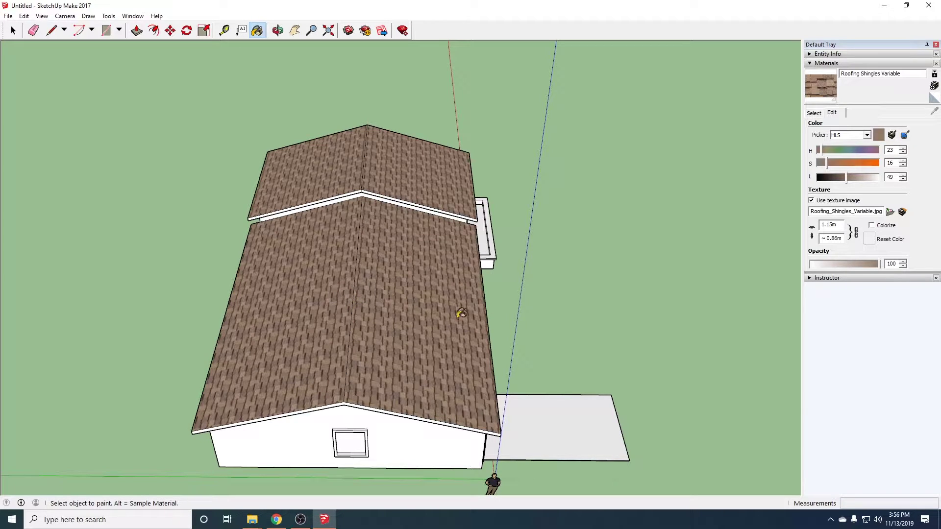
mouse_move(385, 343)
middle_mouse_down()
mouse_move(477, 294)
mouse_move(486, 298)
middle_mouse_up()
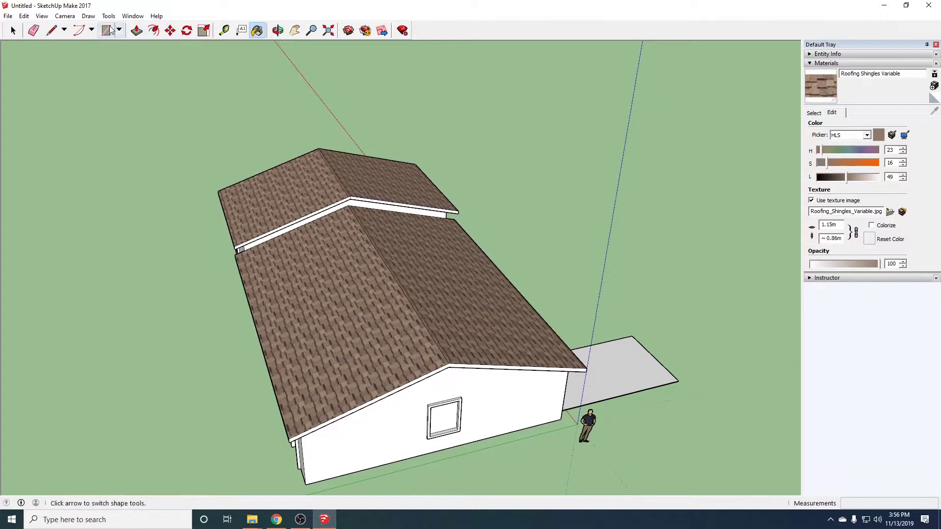
left_click(51, 31)
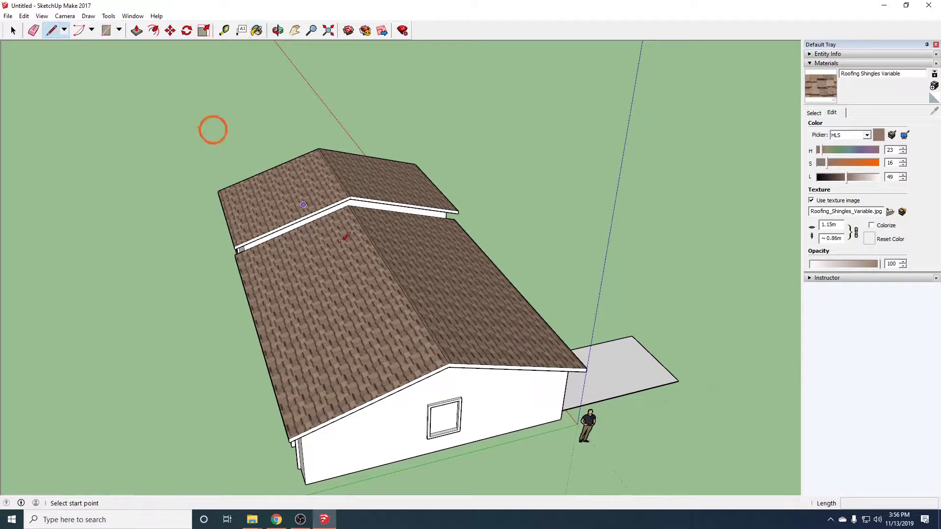
scroll(449, 380, "up", 3)
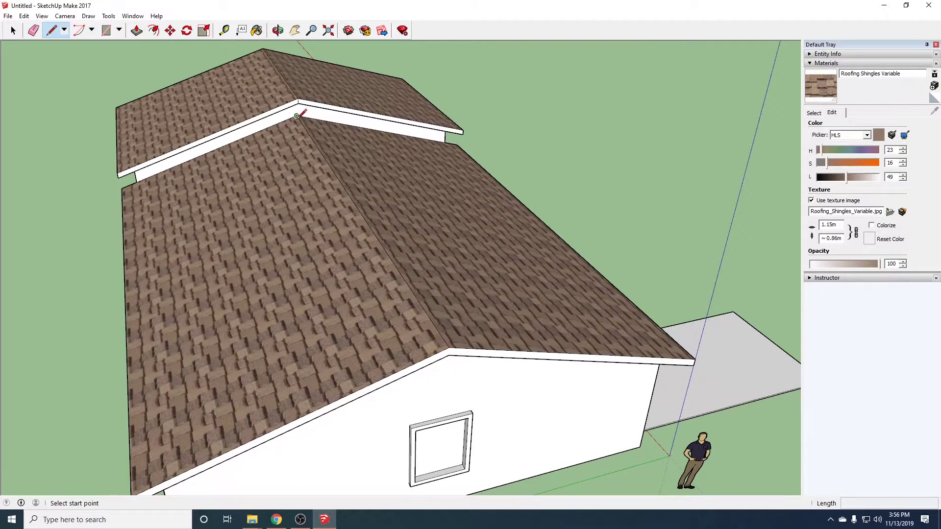
scroll(296, 116, "up", 6)
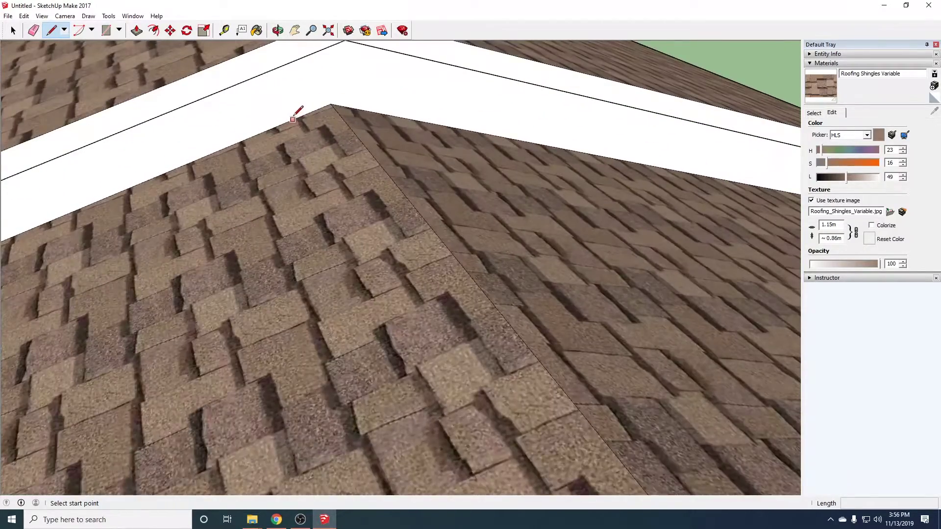
left_click(287, 122)
scroll(392, 318, "down", 5)
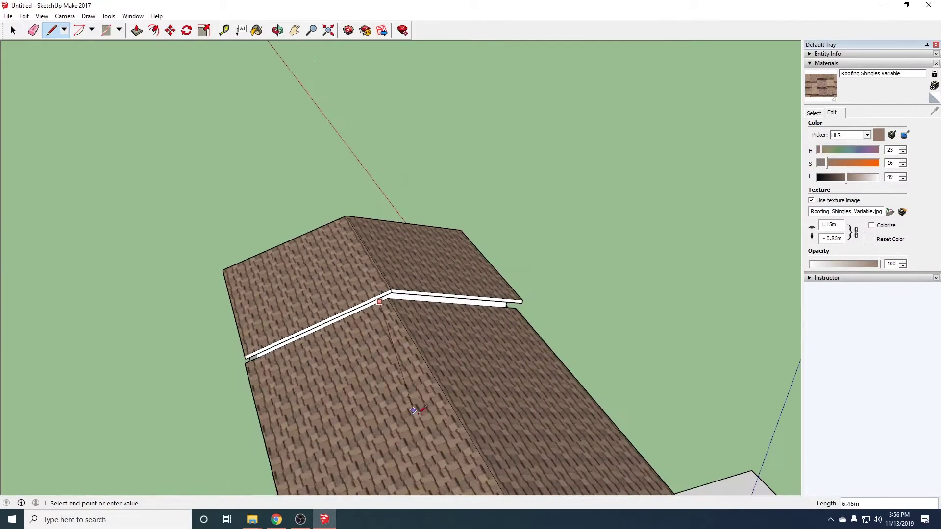
scroll(418, 306, "down", 5)
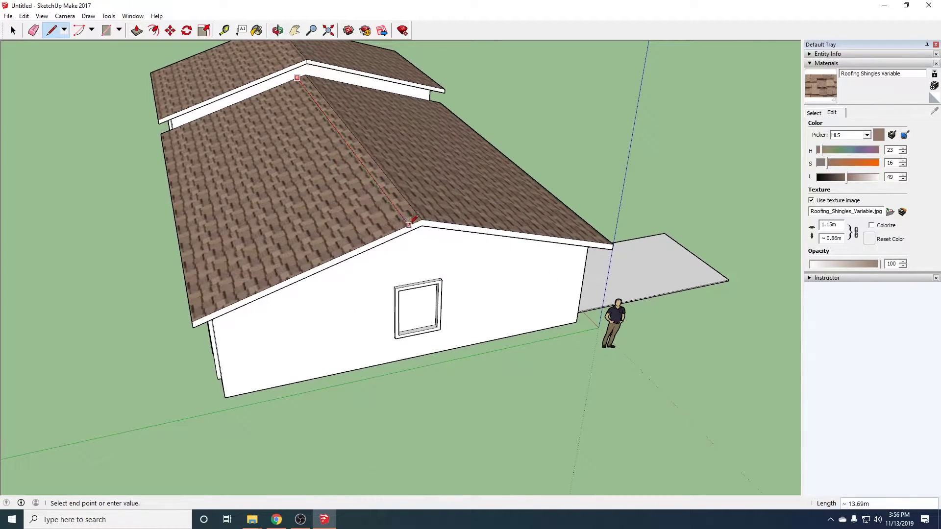
left_click(410, 224)
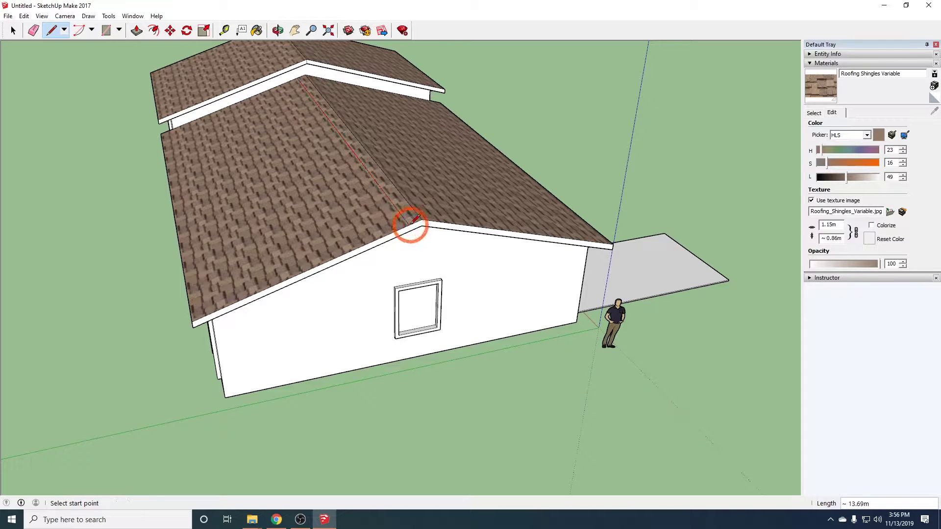
Draw a matching line about 13.69 m long on the lower roof's front slope, just beside and parallel to the ridge.
middle_click_drag(434, 219, 313, 222)
scroll(311, 204, "up", 5)
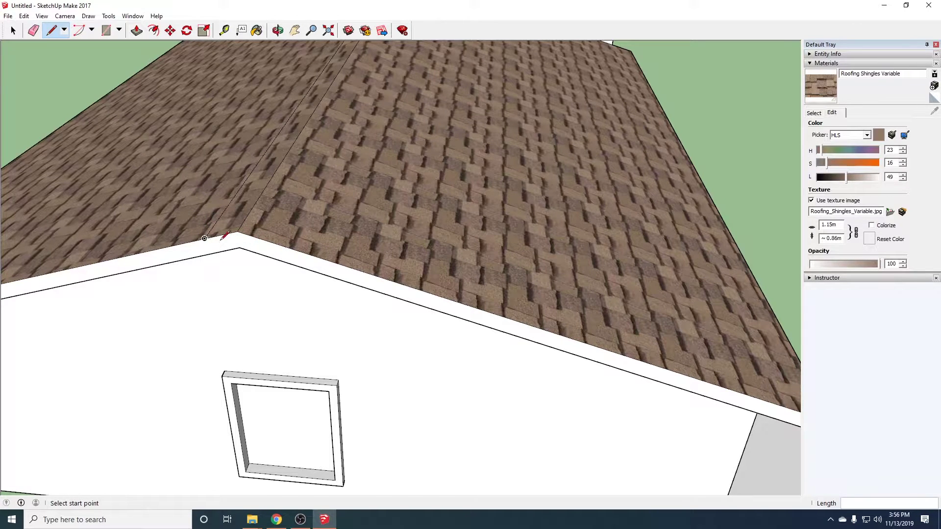
middle_click_drag(339, 147, 361, 221)
scroll(361, 221, "down", 3)
mouse_move(366, 130)
middle_mouse_down("shift")
mouse_move(345, 203)
mouse_move(309, 277)
mouse_move(321, 224)
mouse_move(374, 124)
middle_mouse_up("shift")
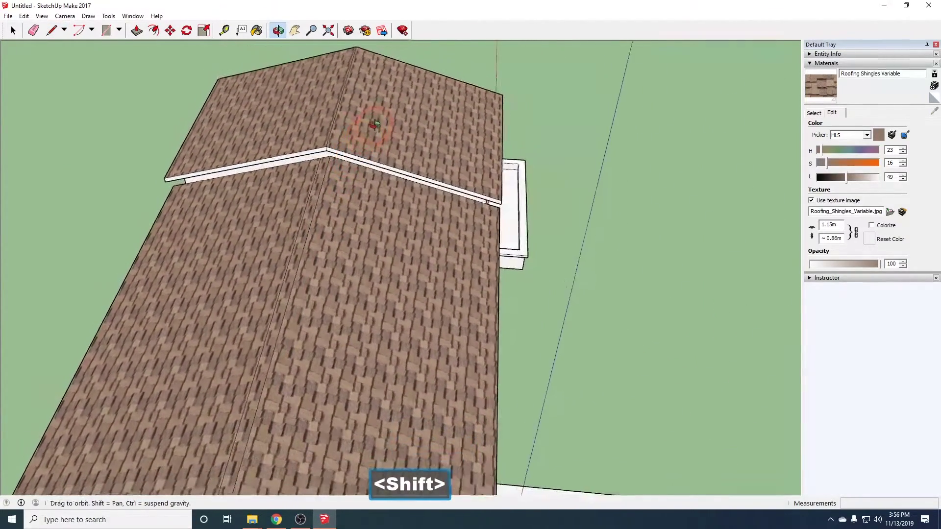
key("l")
scroll(349, 165, "up", 6)
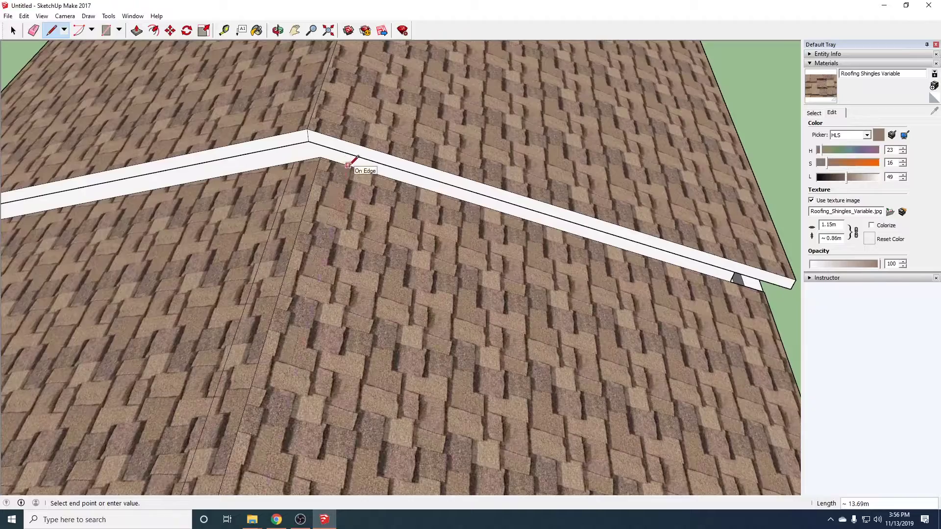
Draw lines about 6.81 m long on both slopes of the upper roof, just beside and parallel to its ridge.
middle_click_drag(352, 164, 436, 242)
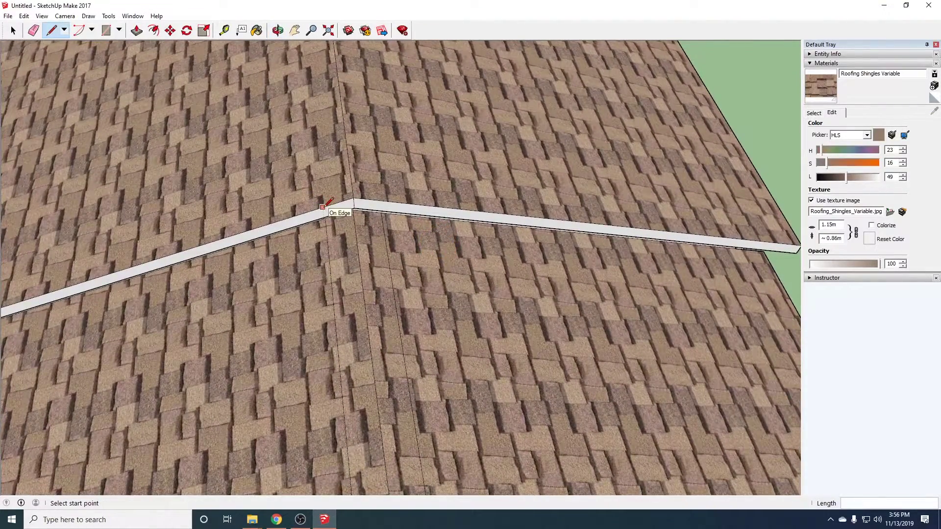
middle_click_drag(314, 127, 305, 211)
key("shift")
left_click(306, 207)
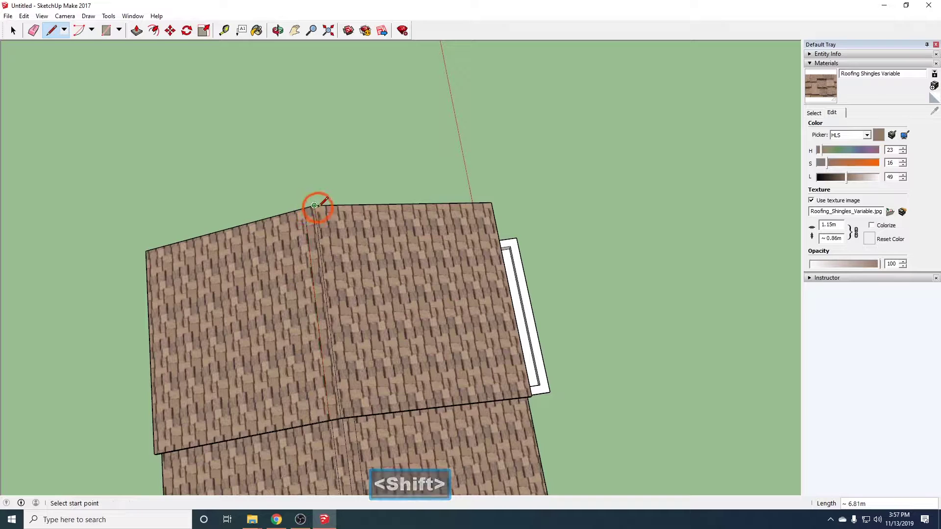
left_click(354, 414)
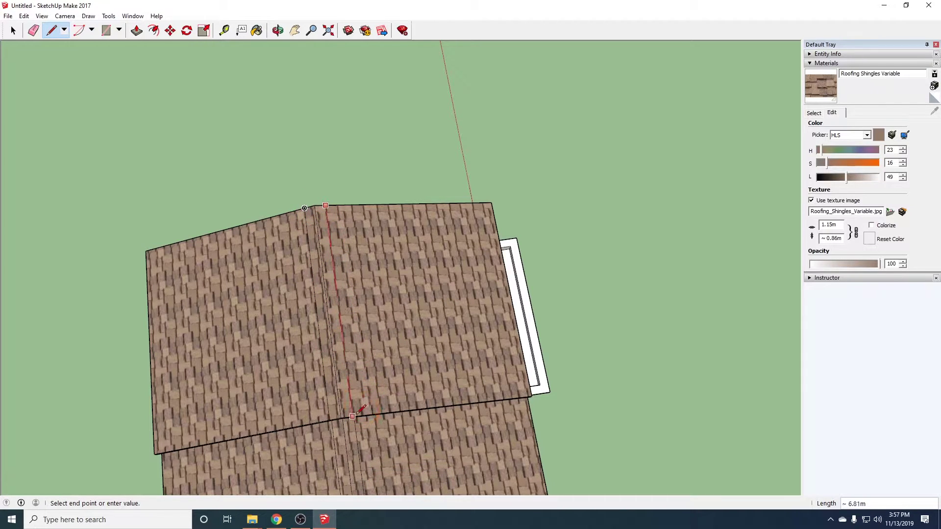
Push/Pull the narrow strips on both sides of the lower roof's ridge outward by 0.05 m.
middle_click_drag(399, 458, 426, 157)
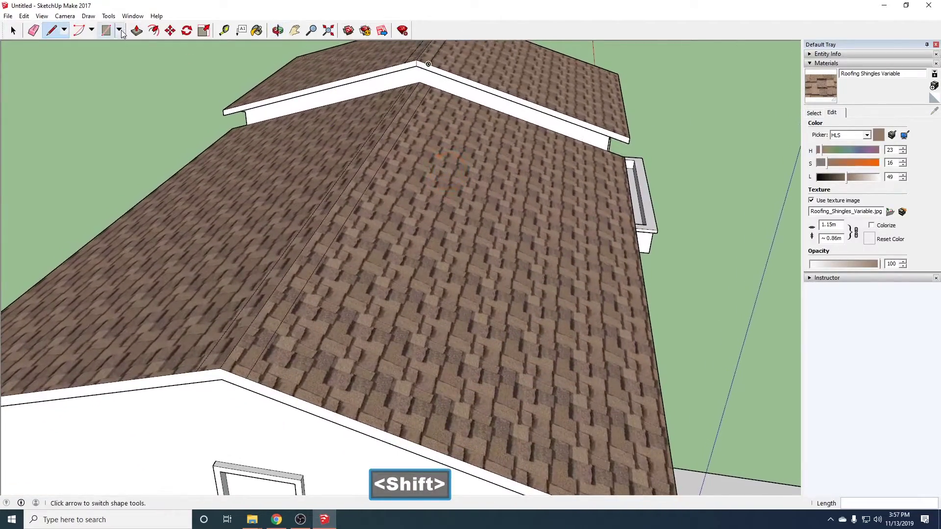
left_click(137, 30)
middle_click_drag(256, 319, 363, 321)
left_click(363, 320)
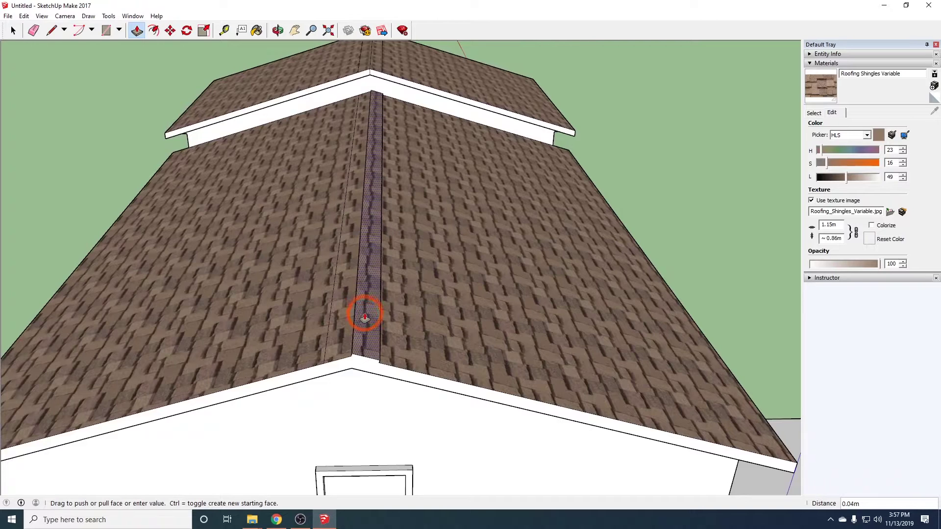
left_click(364, 318)
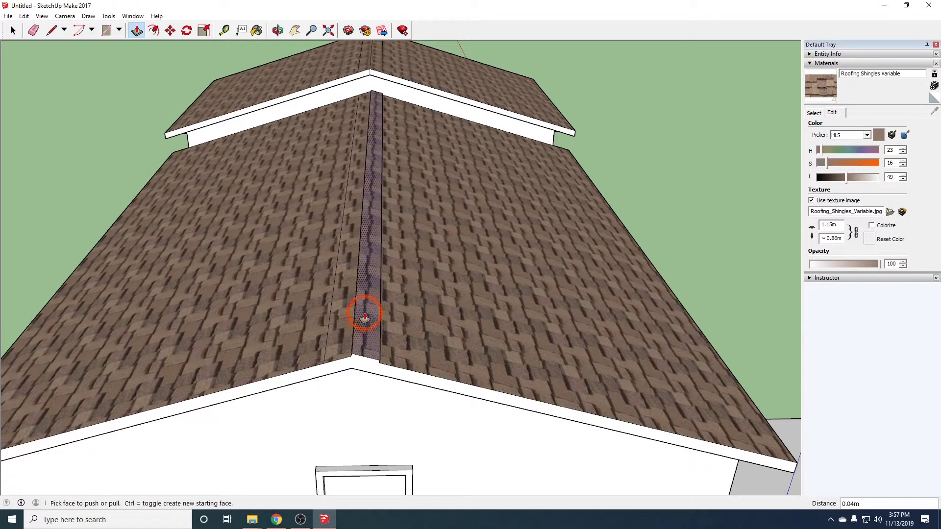
type(".05")
key("Return")
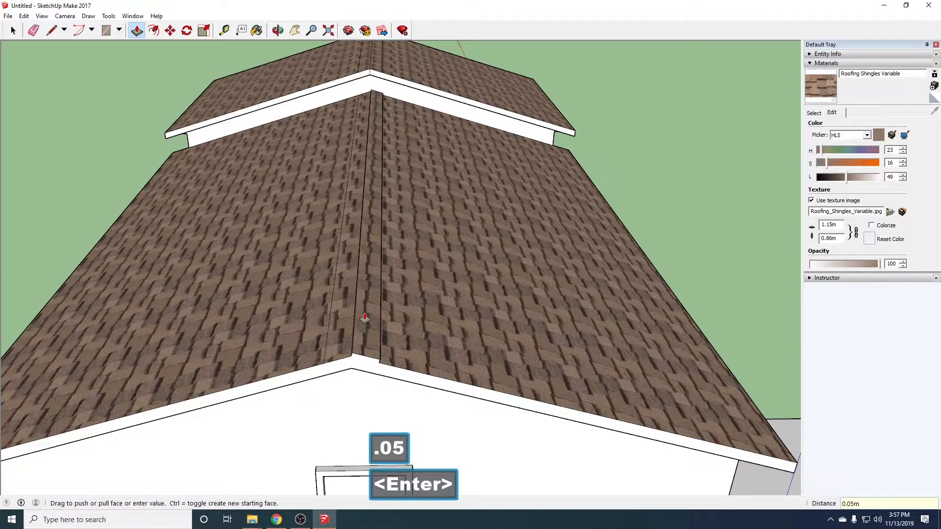
left_click(338, 344)
type(".05")
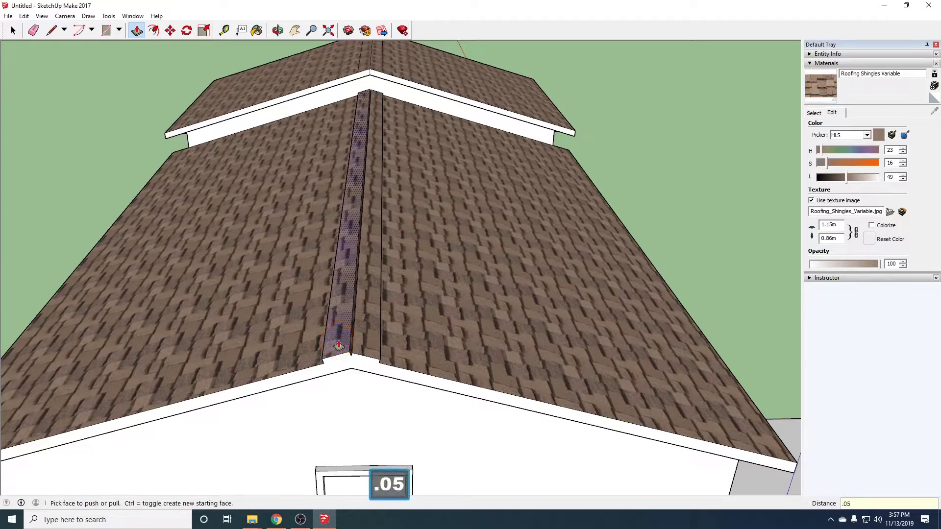
key("Return")
Push/Pull the narrow strips on both sides of the upper roof's ridge outward by 0.05 m.
middle_click_drag(410, 55, 352, 203)
left_click(352, 203)
left_click(357, 190)
type(".05")
key("Return")
double_click(323, 238)
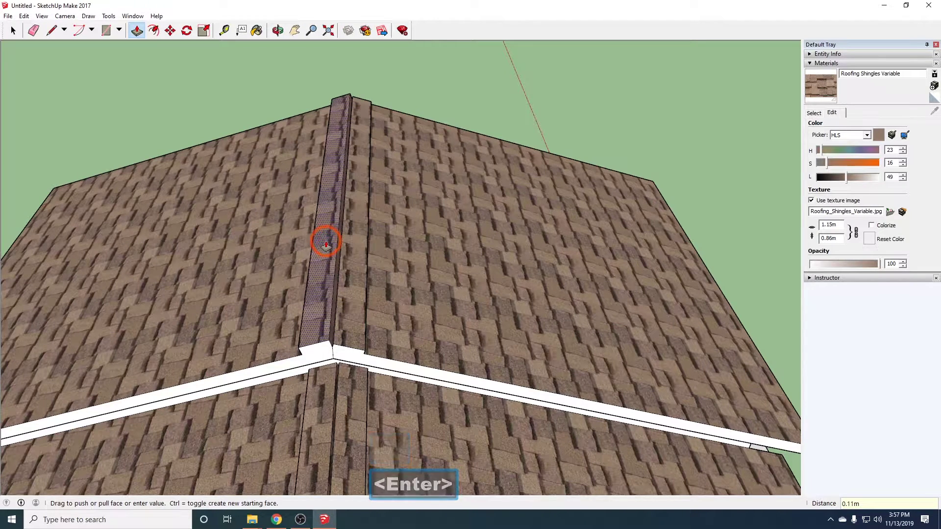
type(".05")
key("Return")
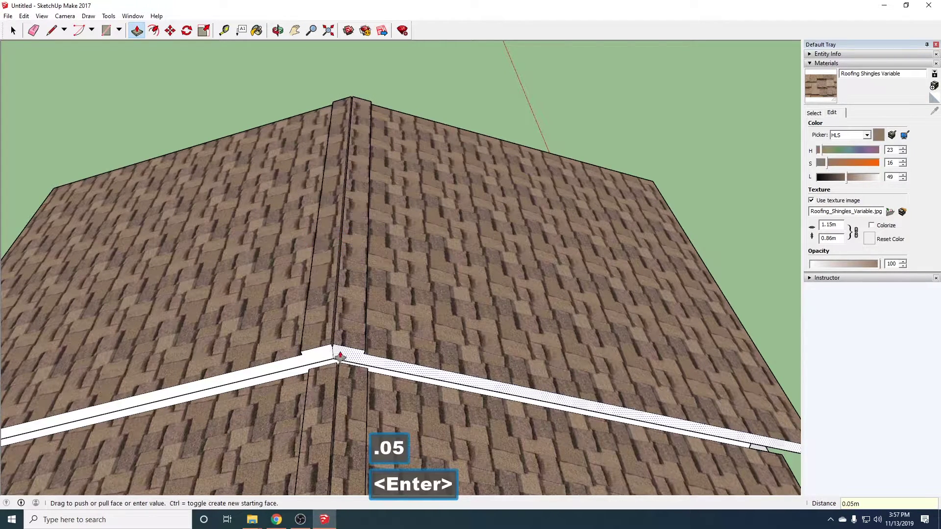
left_click(335, 400)
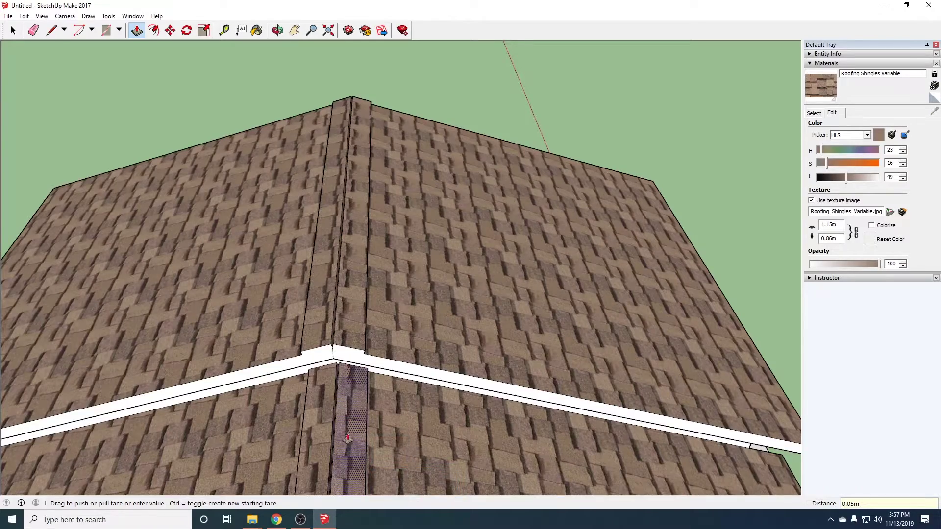
Draw short lines about 0.03 m long across both ends of the upper ridge's V-shaped groove to close it with a face.
middle_click_drag(348, 440, 372, 342)
scroll(379, 368, "down", 3)
scroll(381, 371, "up", 2)
scroll(373, 227, "up", 4)
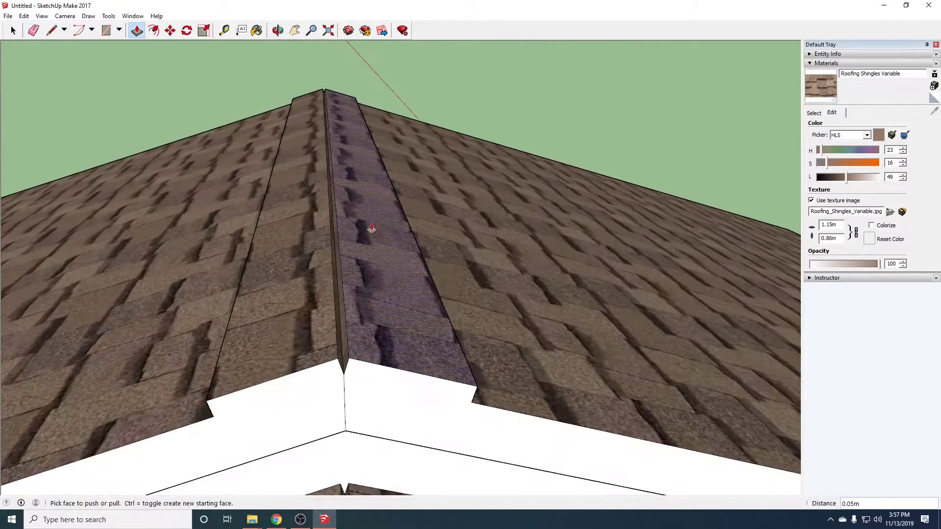
key("l")
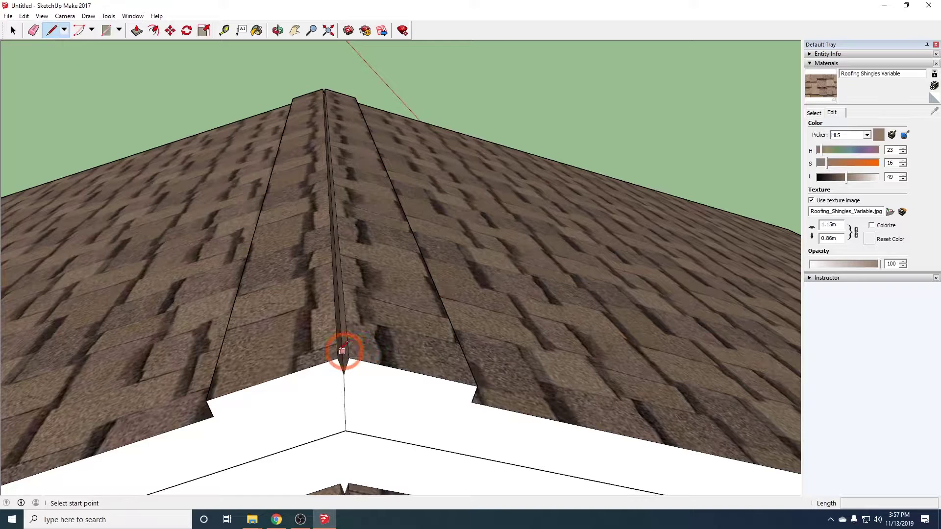
left_click(337, 359)
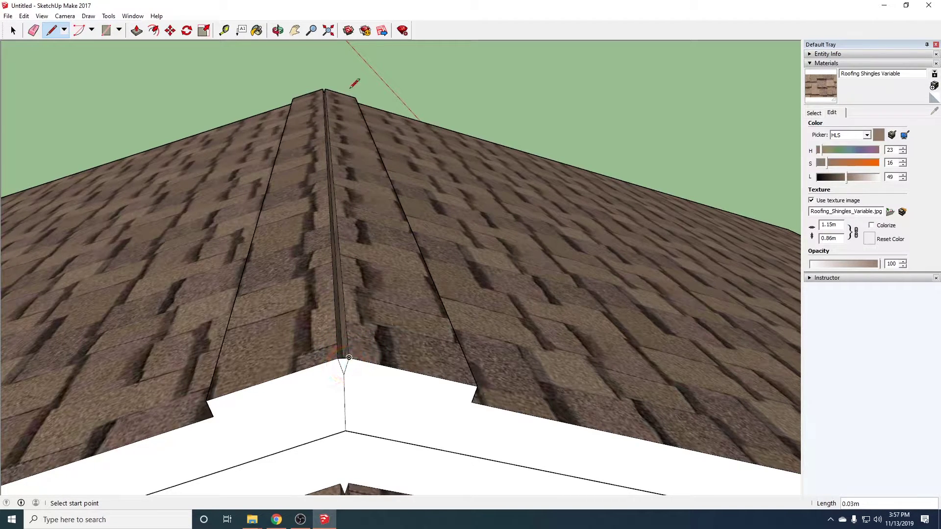
middle_click_drag(331, 76, 326, 105)
middle_click_drag(326, 63, 310, 244, "shift")
scroll(312, 217, "up", 5)
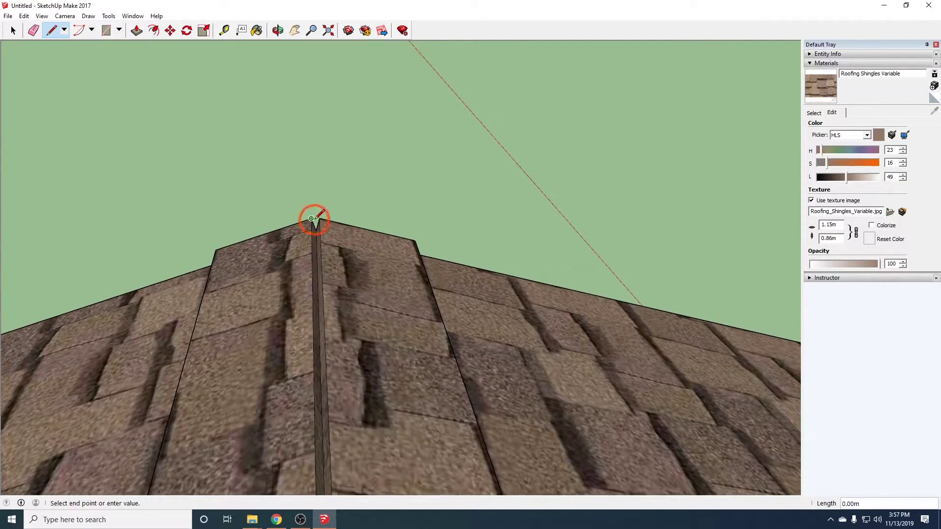
left_click(319, 218)
Close the V-shaped groove along the lower ridge by drawing short lines across both of its ends.
middle_click_drag(407, 255, 216, 228)
middle_click_drag(225, 134, 556, 205)
middle_click_drag(632, 465, 647, 228, "shift")
scroll(637, 238, "down", 5)
middle_click_drag(587, 338, 658, 307)
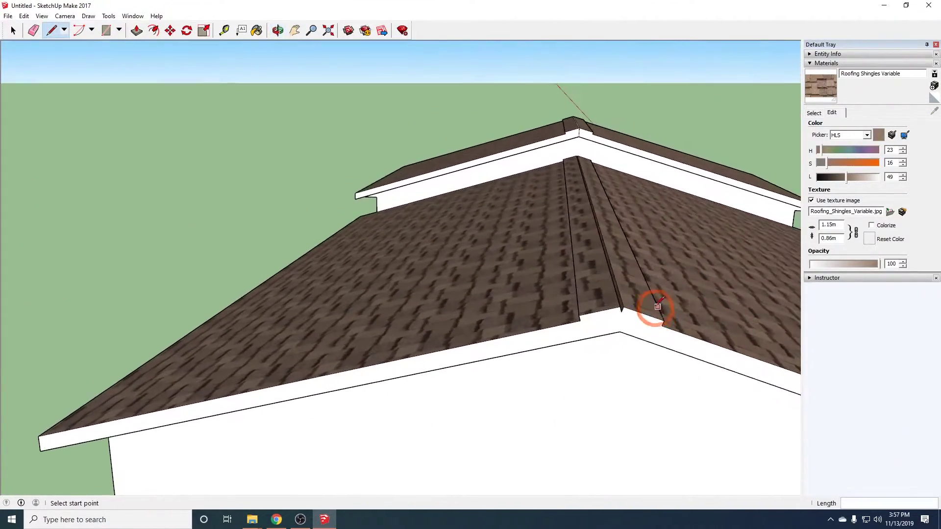
scroll(637, 308, "up", 5)
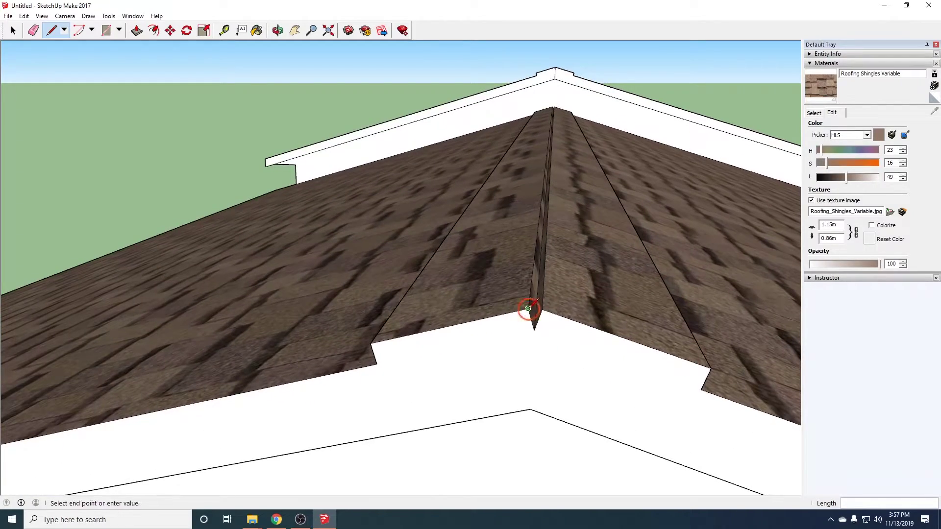
middle_click_drag(569, 169, 552, 143)
scroll(573, 122, "up", 6)
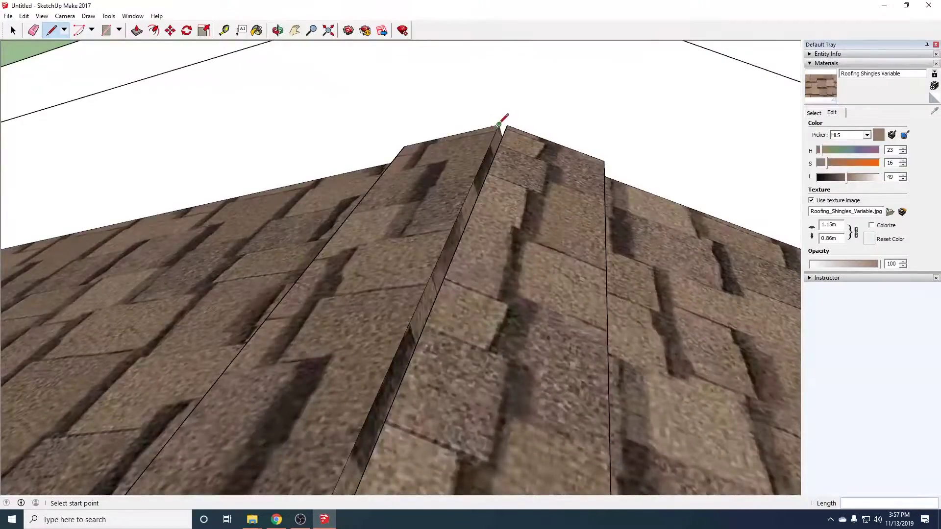
left_click(508, 125)
Erase the leftover V-shaped edges and vertical seam from the fascia at the upper roof's gable ends.
mouse_move(508, 125)
middle_mouse_down()
mouse_move(542, 142)
mouse_move(550, 98)
mouse_move(556, 129)
mouse_move(562, 97)
mouse_move(514, 316)
middle_mouse_up()
scroll(512, 314, "up", 6)
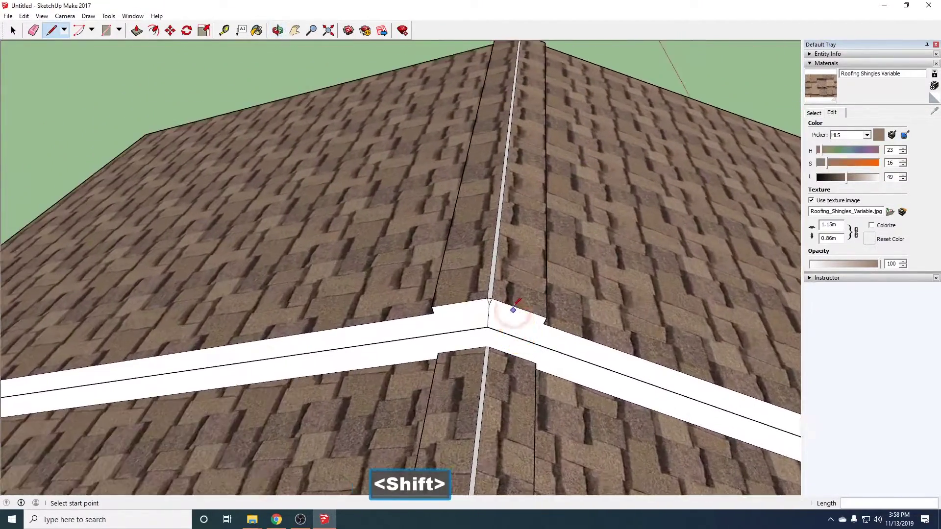
key("e")
left_click(447, 318)
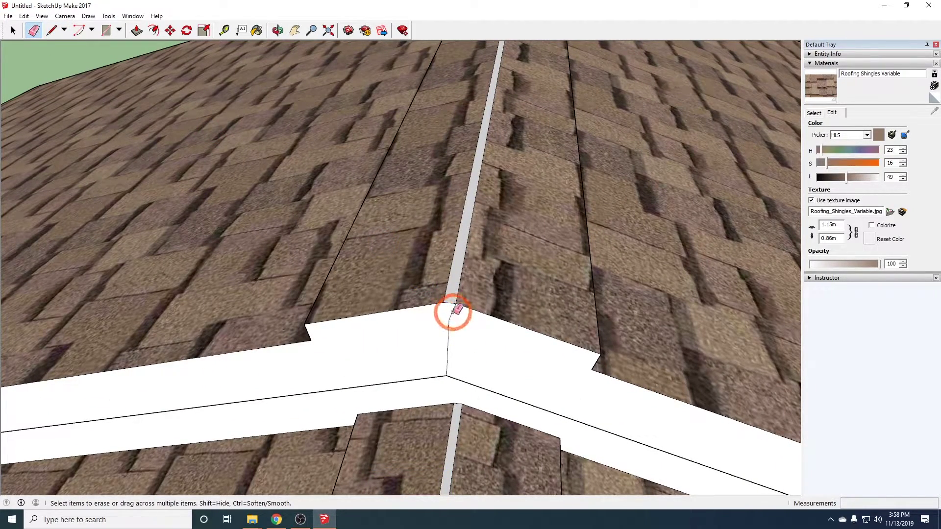
scroll(490, 328, "down", 1)
scroll(492, 331, "down", 2)
middle_click_drag(599, 215, 57, 265)
mouse_move(585, 246)
middle_mouse_down()
mouse_move(348, 265)
mouse_move(368, 199)
mouse_move(340, 181)
mouse_move(327, 198)
mouse_move(330, 232)
middle_mouse_up()
scroll(357, 175, "up", 3)
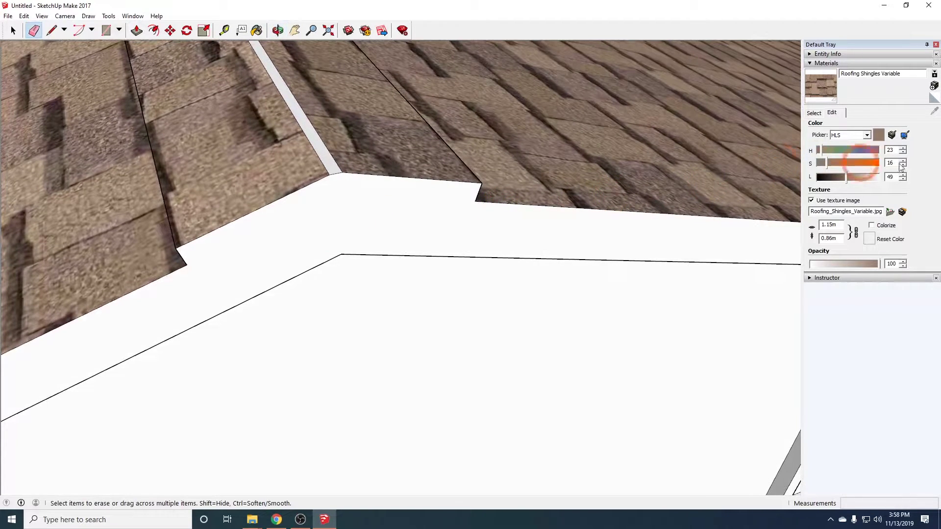
Sample the Roofing Shingles Variable material from the roof and paint the unpainted strips along both the upper and lower ridges.
left_click(815, 113)
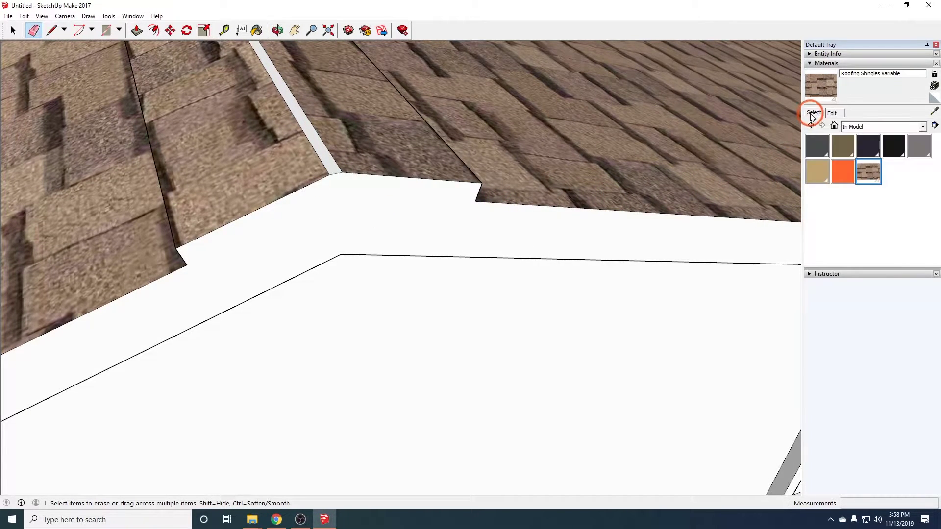
left_click(934, 113)
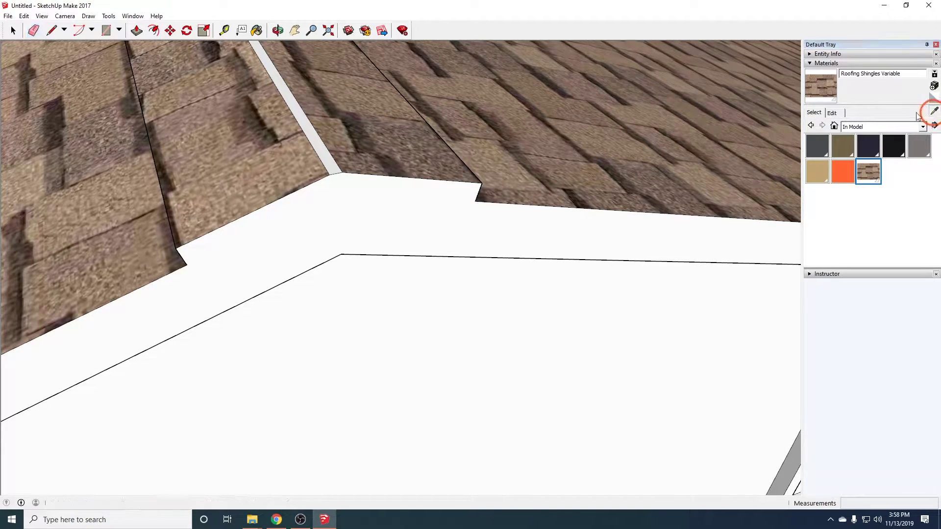
left_click(557, 134)
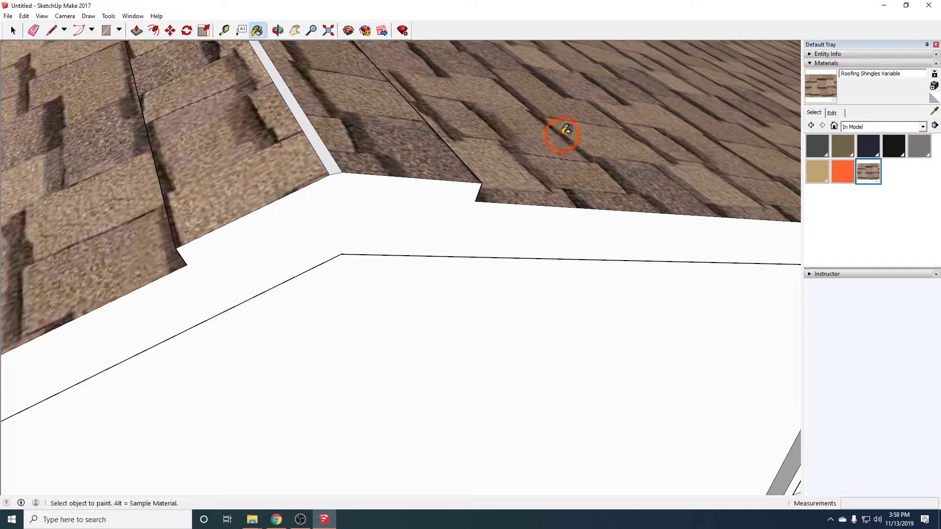
left_click(332, 155)
scroll(381, 143, "down", 5)
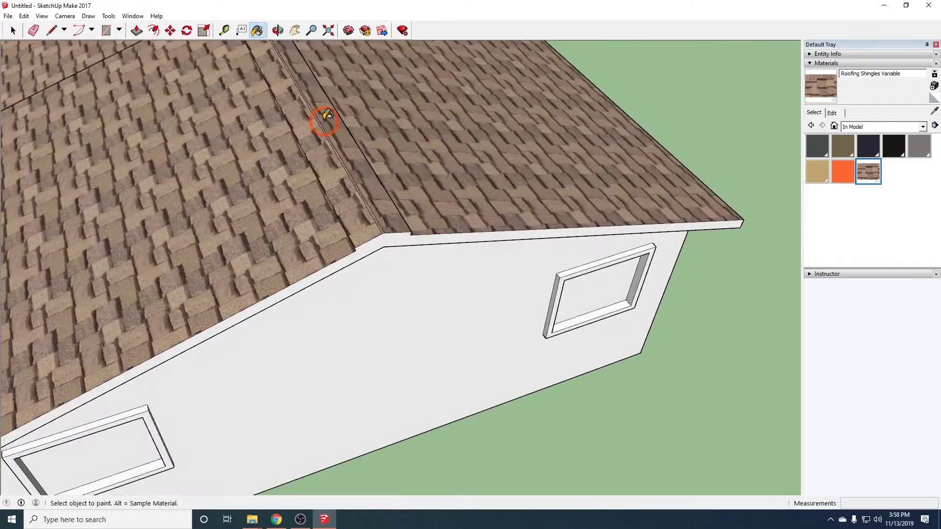
middle_click_drag(326, 118, 414, 310)
scroll(378, 278, "up", 10)
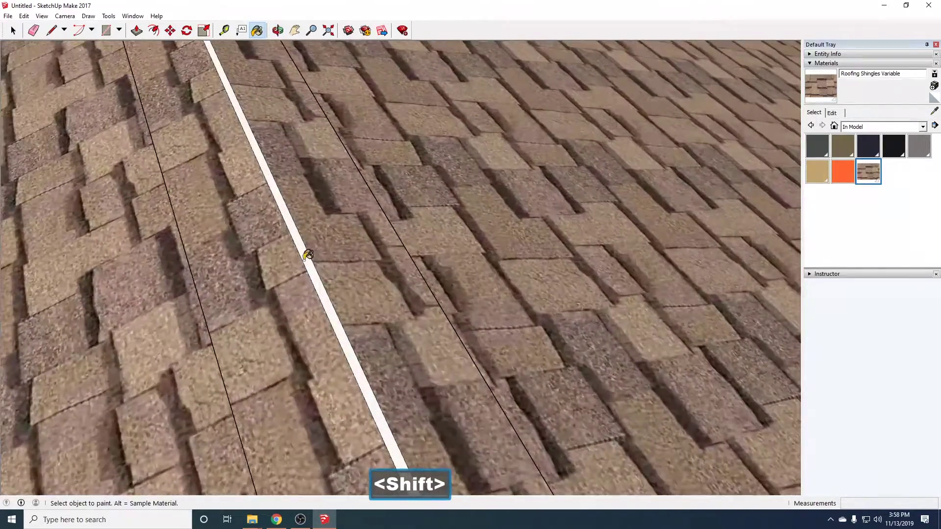
left_click(308, 252)
Erase the leftover V-shaped edges at the peak of the lower roof's gable end and check the finished ridge caps.
scroll(387, 303, "down", 8)
scroll(400, 376, "down", 8)
middle_click_drag(400, 376, 470, 253)
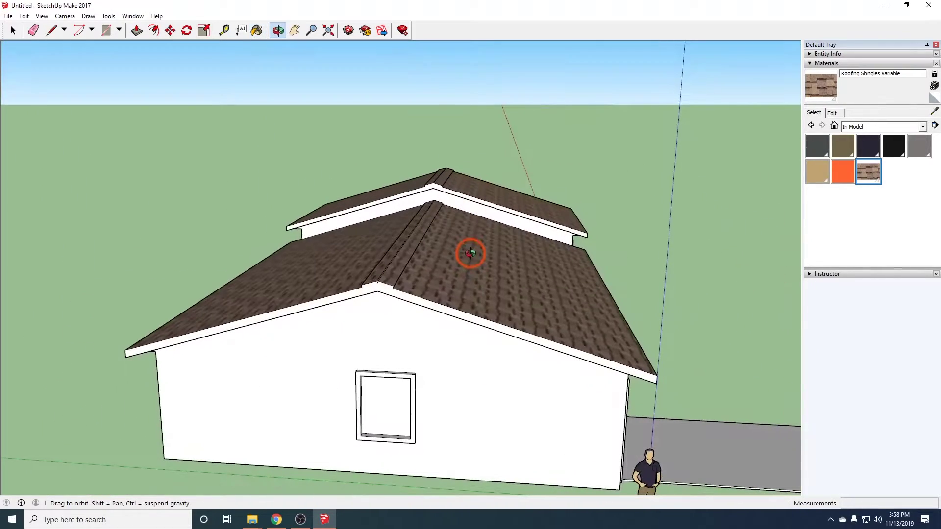
scroll(388, 284, "up", 8)
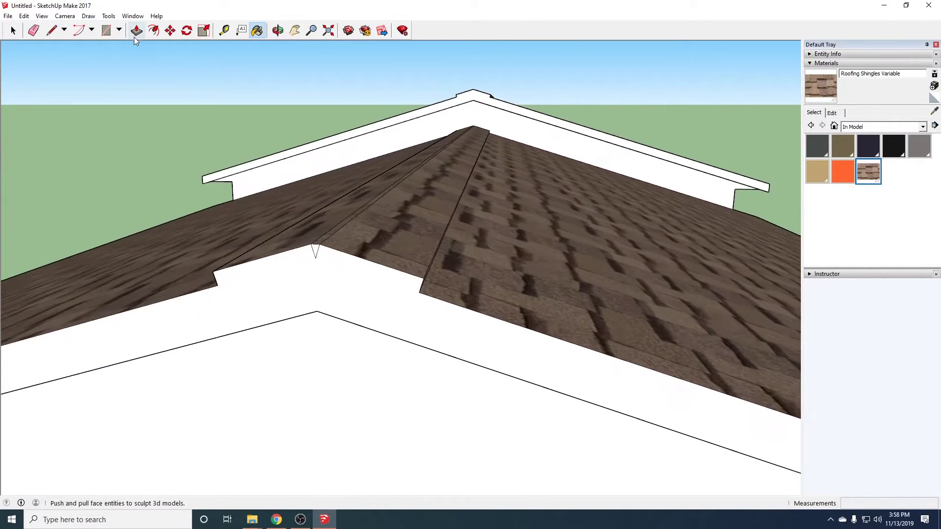
left_click(33, 31)
left_click_drag(395, 262, 312, 252)
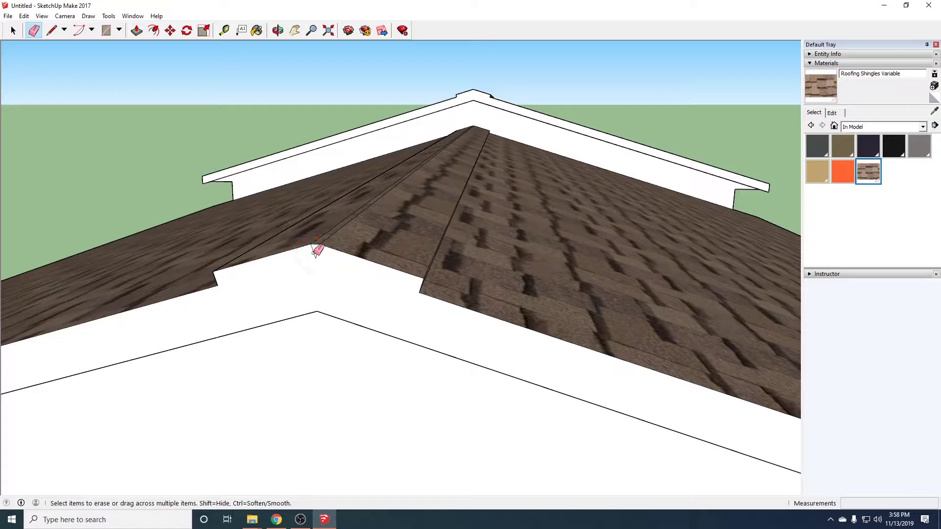
middle_click_drag(434, 232, 411, 306)
scroll(448, 269, "down", 10)
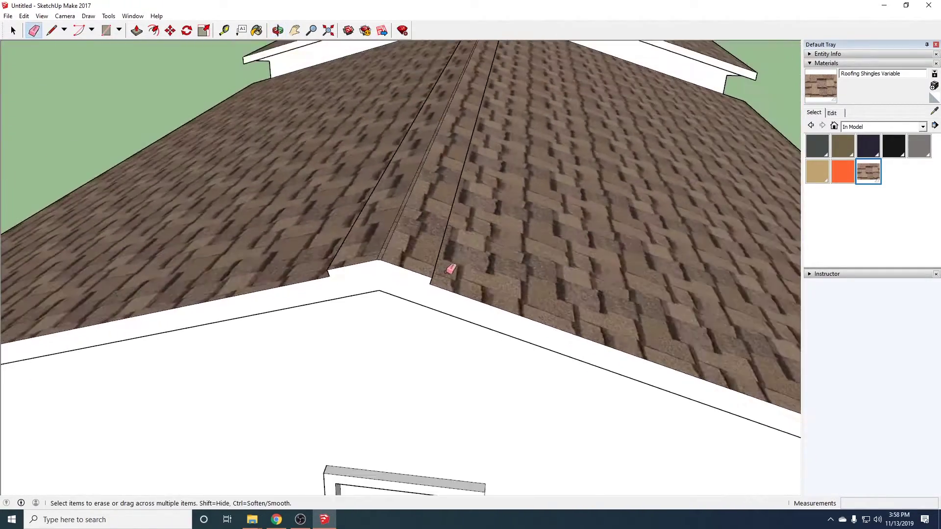
middle_click_drag(521, 247, 431, 259)
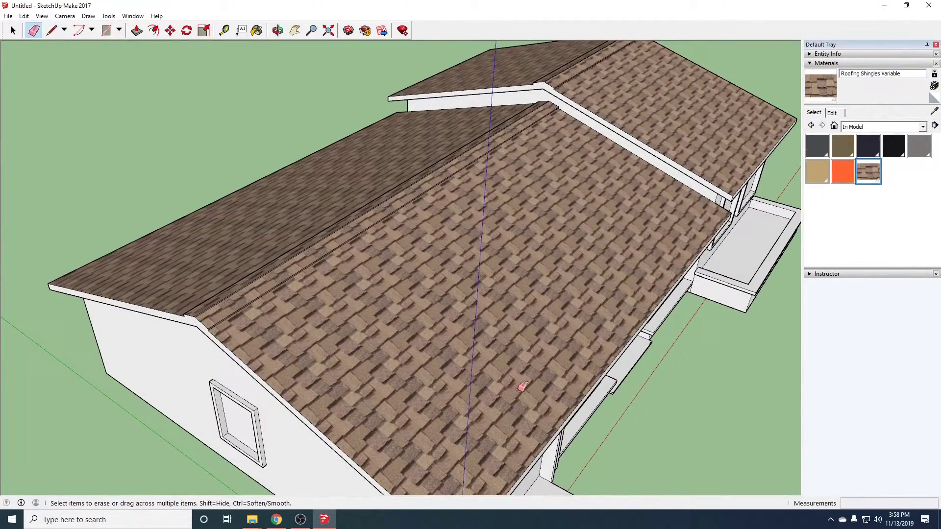
mouse_move(303, 343)
middle_mouse_down()
mouse_move(483, 350)
mouse_move(468, 351)
mouse_move(454, 336)
middle_mouse_up()
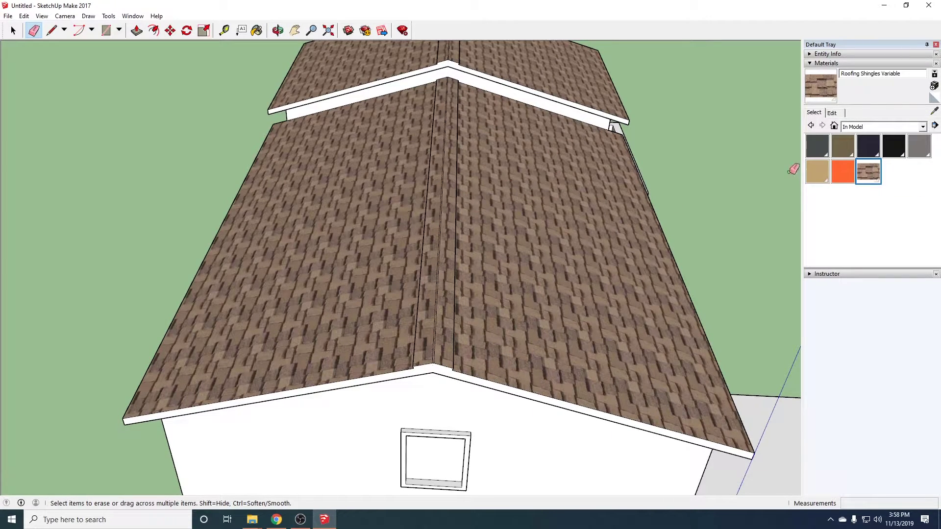
Darken the Roofing Shingles Variable material by lowering its lightness to 37.
scroll(482, 248, "up", 2)
left_click(832, 113)
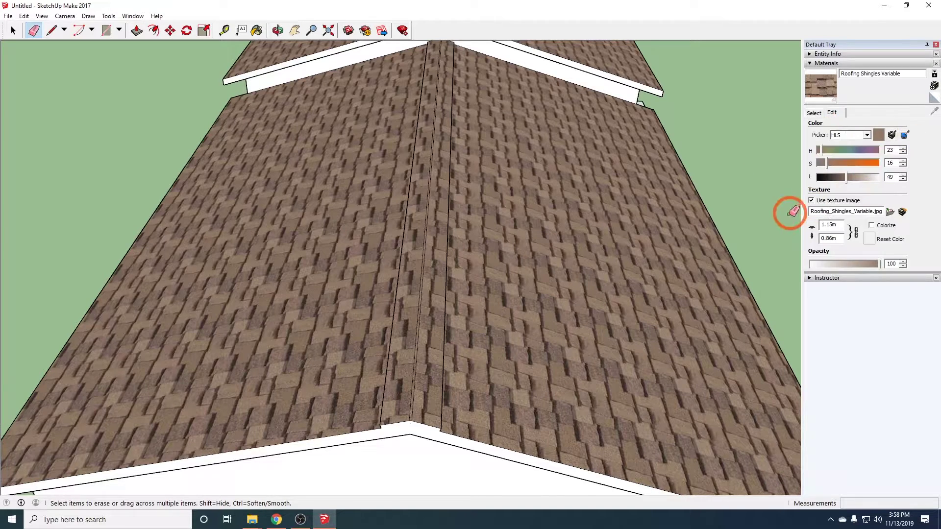
left_click_drag(846, 177, 843, 177)
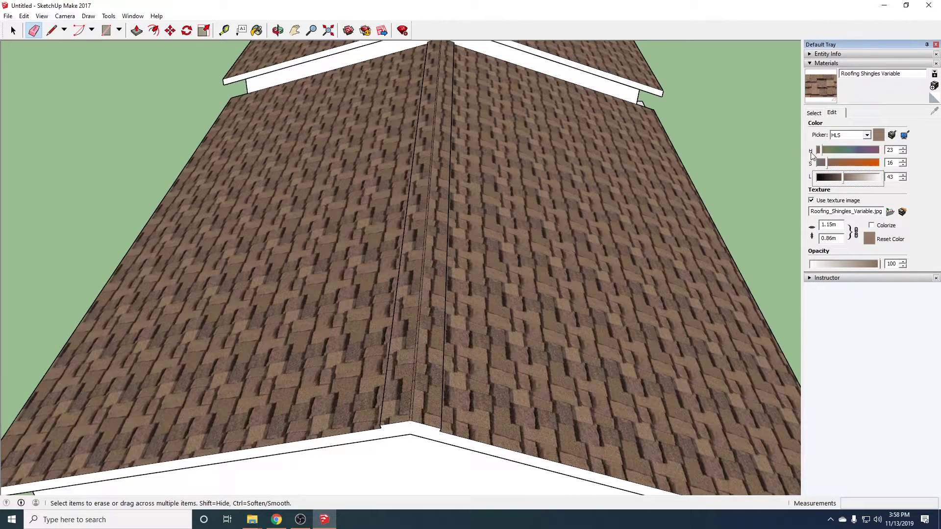
left_click_drag(843, 178, 842, 178)
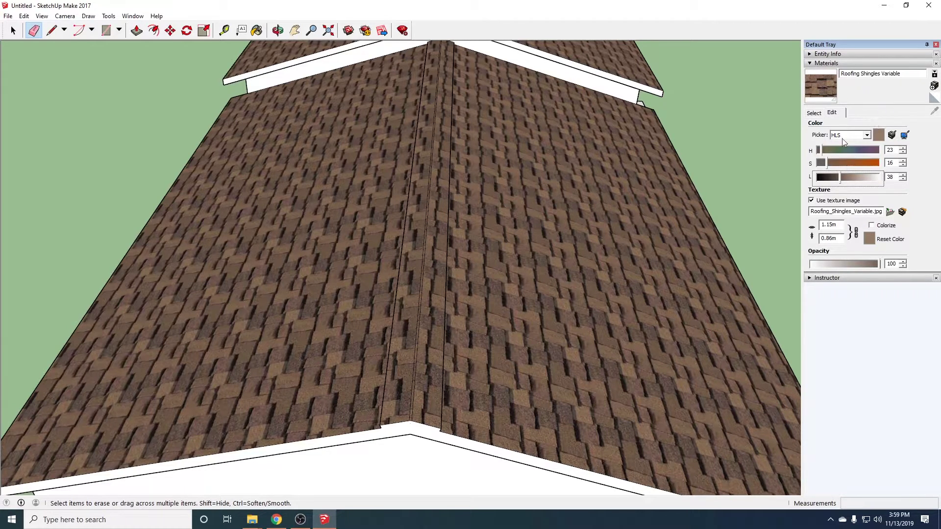
Repaint the main slopes of both roofs with the original Roofing Shingles Variable from the Roofing collection, leaving the ridge caps dark.
left_click(812, 113)
middle_click_drag(567, 193, 839, 147)
left_click(922, 126)
left_click(851, 225)
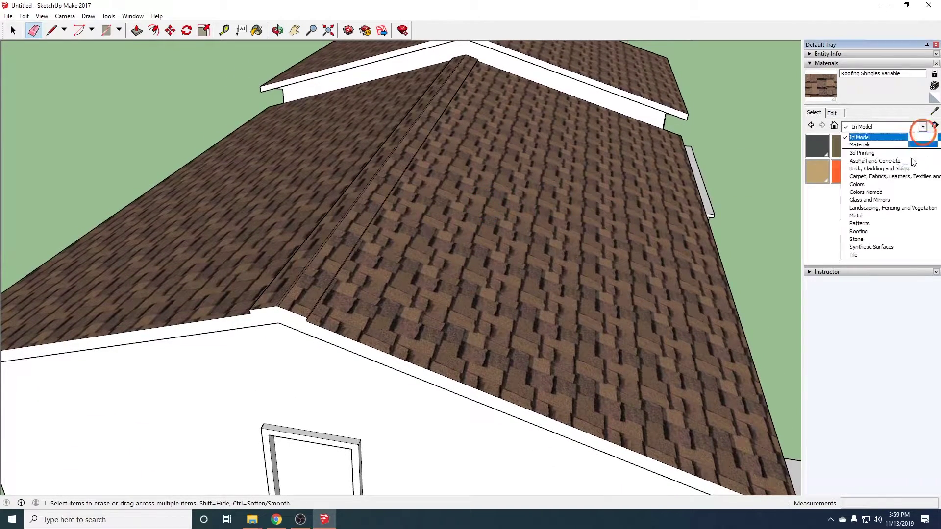
left_click(858, 186)
left_click(549, 217)
left_click(399, 172)
left_click(313, 172)
middle_click_drag(457, 109, 506, 321)
middle_click_drag(542, 196, 466, 269)
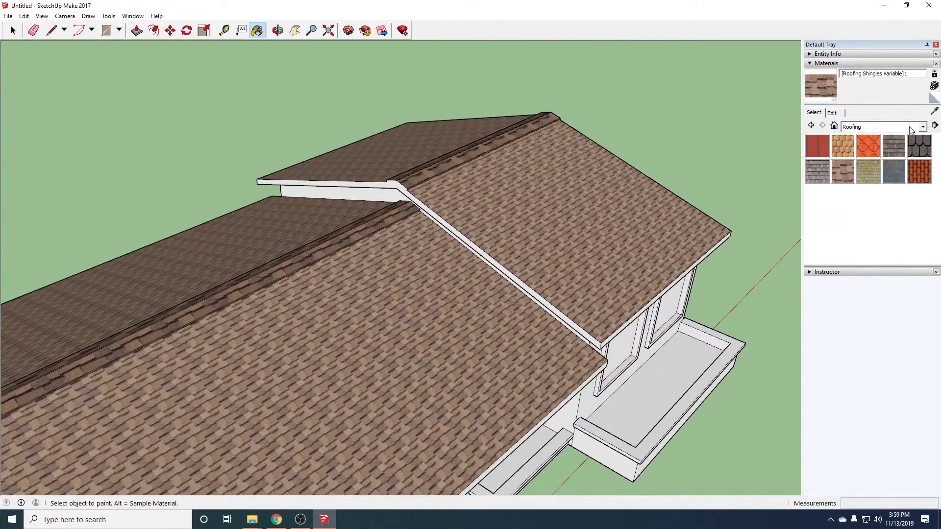
Compare the texture sizes of the two in-model shingle materials and set the lighter one's texture width to 1.15 m.
left_click(923, 128)
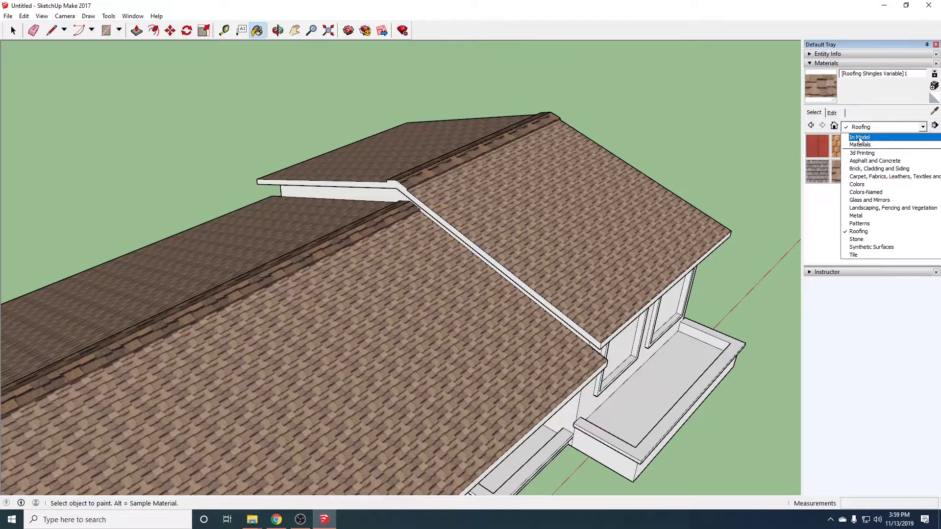
left_click(859, 137)
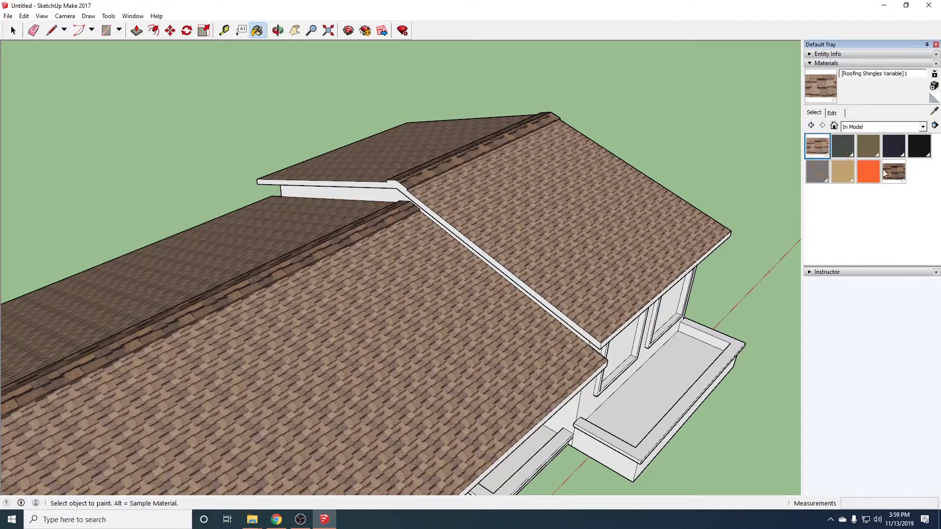
left_click(893, 171)
left_click(831, 113)
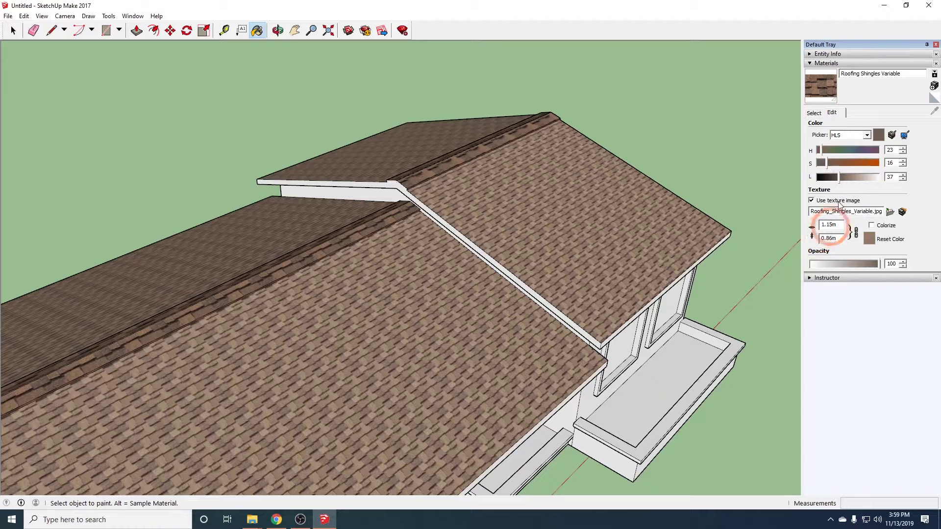
left_click(814, 113)
left_click(818, 148)
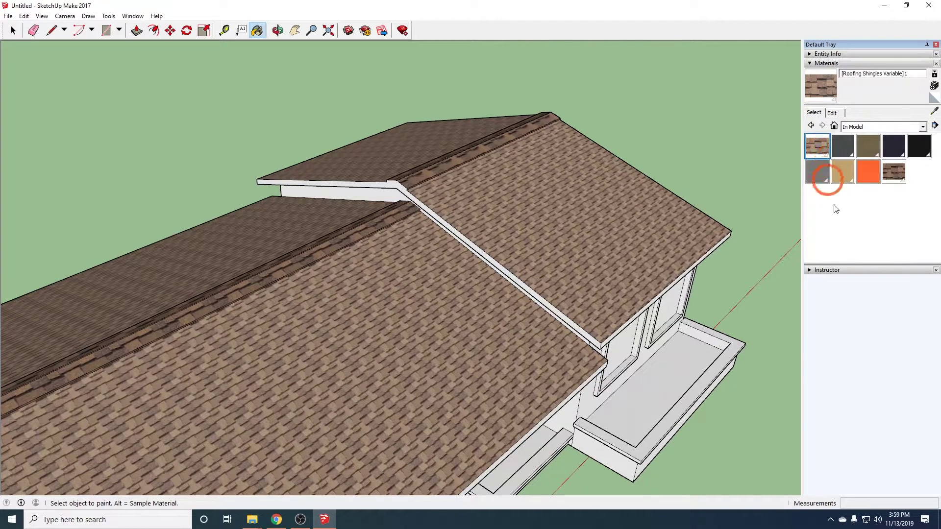
left_click(832, 113)
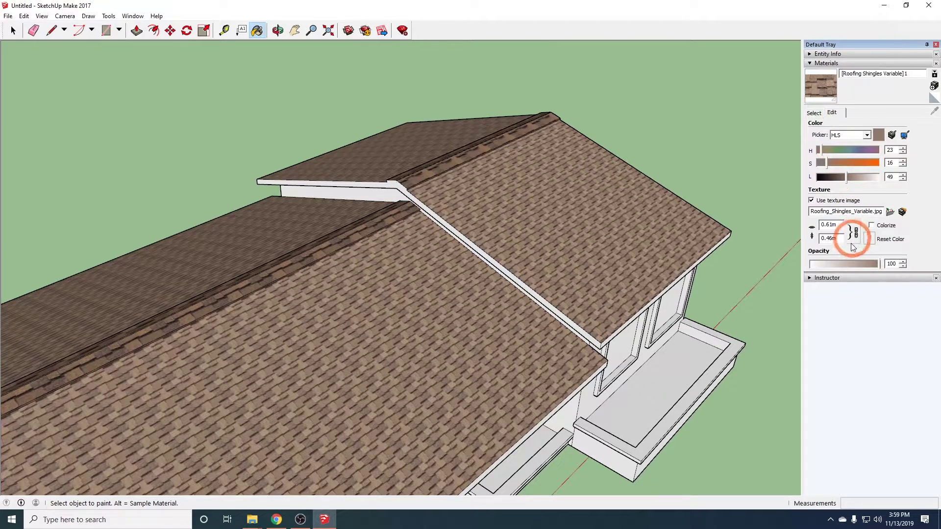
type("1.15")
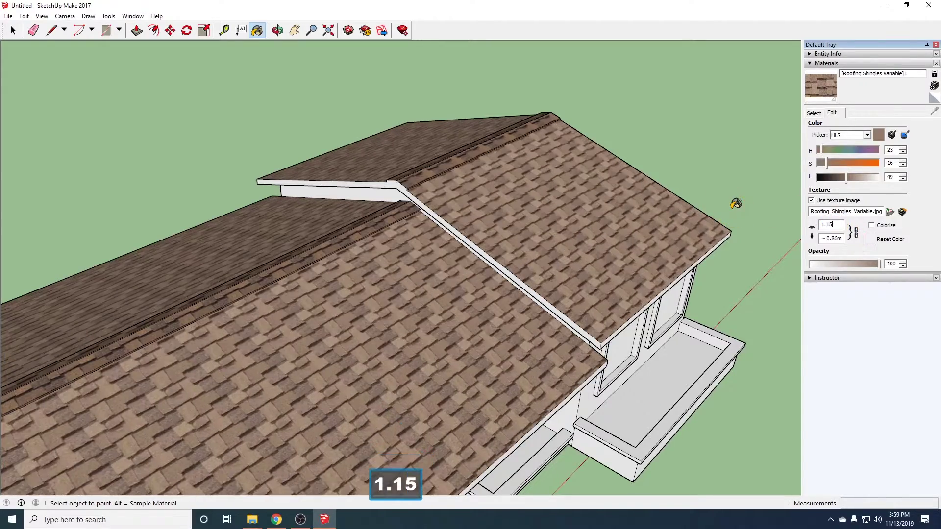
key("Return")
Inspect the shingled roofs from around the house and compare the model with the Google Street View reference in Chrome.
middle_click_drag(586, 277, 441, 311)
scroll(367, 320, "down", 5)
mouse_move(367, 319)
middle_mouse_down()
mouse_move(315, 340)
mouse_move(443, 315)
mouse_move(588, 348)
mouse_move(628, 327)
mouse_move(462, 336)
mouse_move(324, 215)
mouse_move(328, 240)
mouse_move(542, 307)
mouse_move(441, 261)
middle_mouse_up()
mouse_move(588, 317)
middle_mouse_down()
mouse_move(407, 275)
mouse_move(248, 214)
mouse_move(252, 231)
mouse_move(365, 248)
mouse_move(402, 274)
middle_mouse_up()
mouse_move(277, 519)
left_click(282, 473)
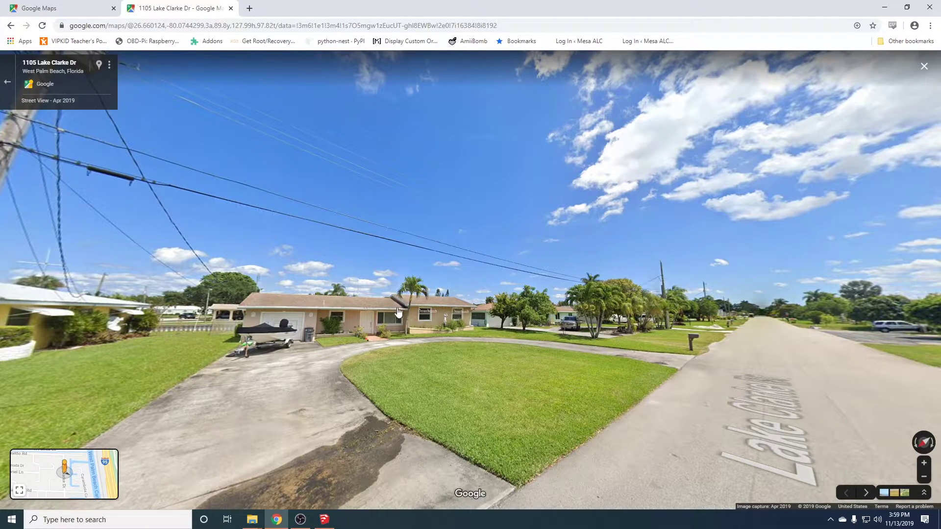
left_click(884, 11)
mouse_move(547, 227)
middle_mouse_down()
mouse_move(515, 374)
mouse_move(542, 340)
middle_mouse_up()
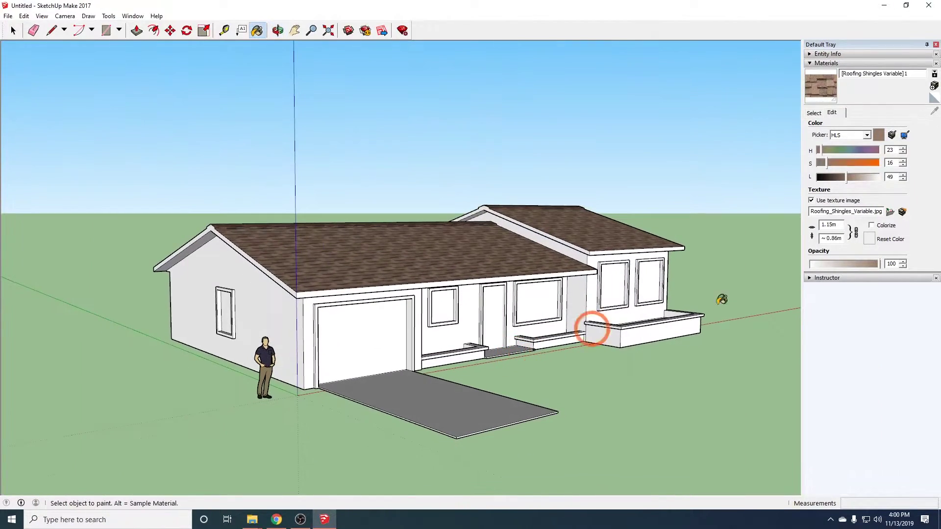
Pick the white Color M00 from the Colors collection and paint the fascia at the lower roof's gable end.
left_click(814, 113)
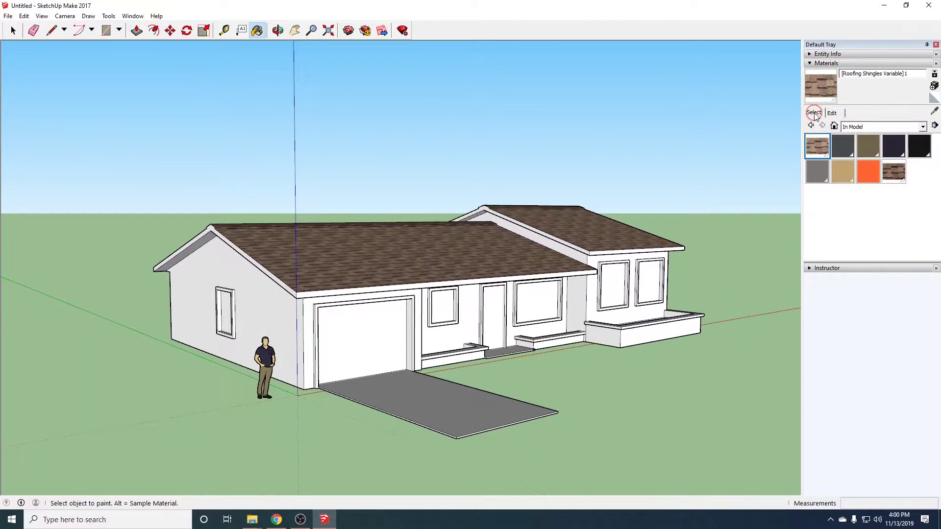
left_click(923, 127)
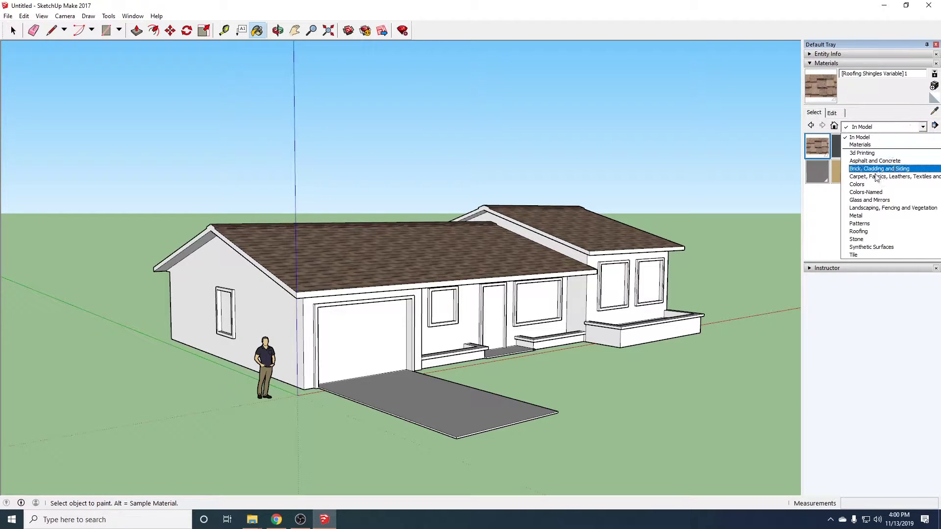
left_click(863, 185)
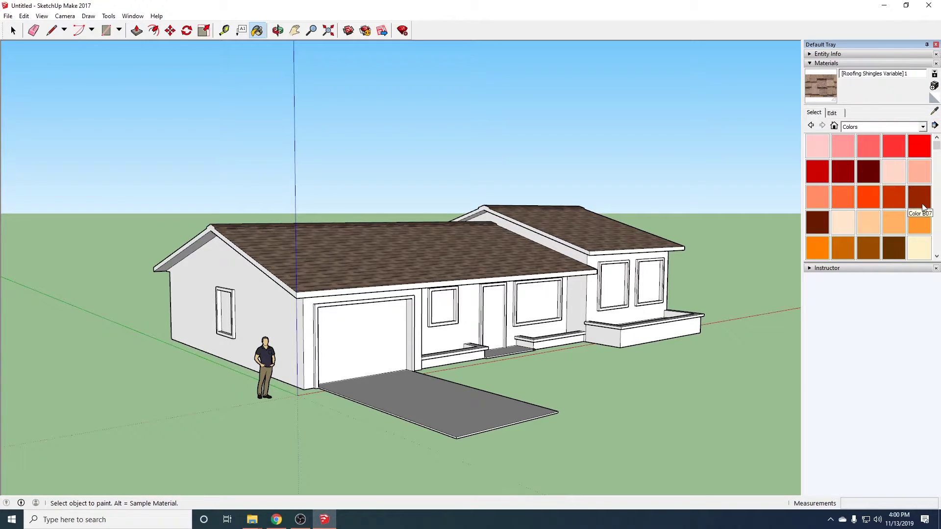
scroll(921, 206, "down", 15)
scroll(920, 208, "up", 5)
scroll(919, 209, "down", 2)
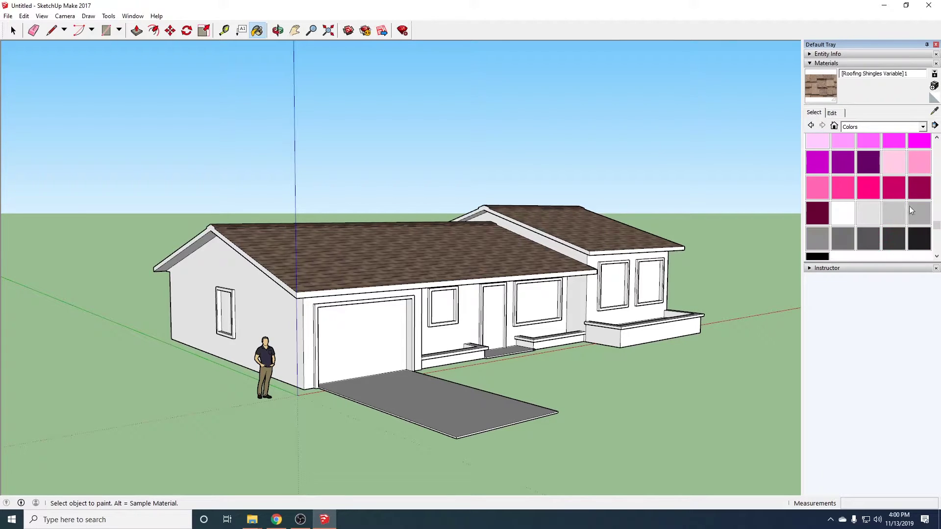
left_click(836, 219)
scroll(325, 288, "up", 4)
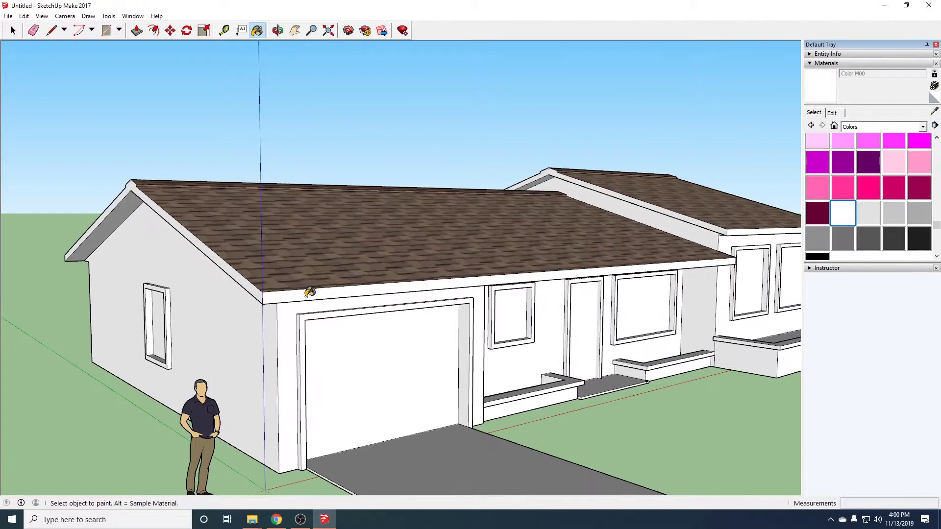
left_click(246, 284)
mouse_move(400, 273)
middle_mouse_down()
mouse_move(416, 275)
mouse_move(235, 212)
middle_mouse_up()
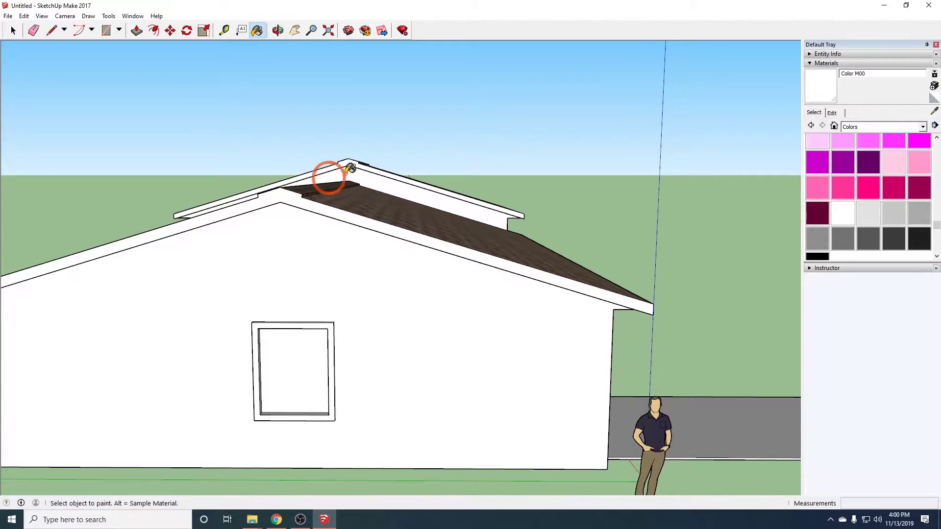
Paint the front and gable fascia boards of the upper and lower roofs with the light grey Color M01.
scroll(348, 165, "up", 5)
middle_click_drag(653, 350, 351, 295)
middle_click_drag(722, 369, 59, 343, "shift")
left_click(868, 214)
left_click(446, 242)
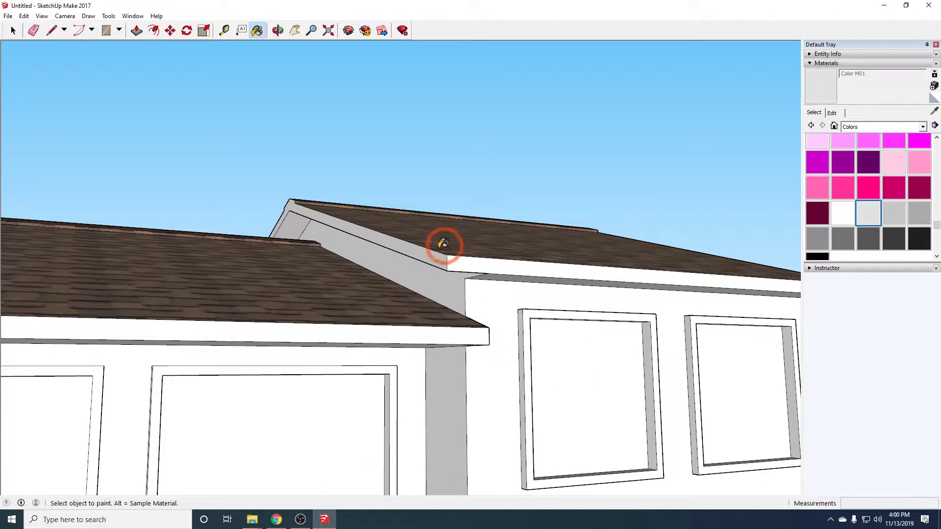
left_click(459, 262)
left_click(441, 329)
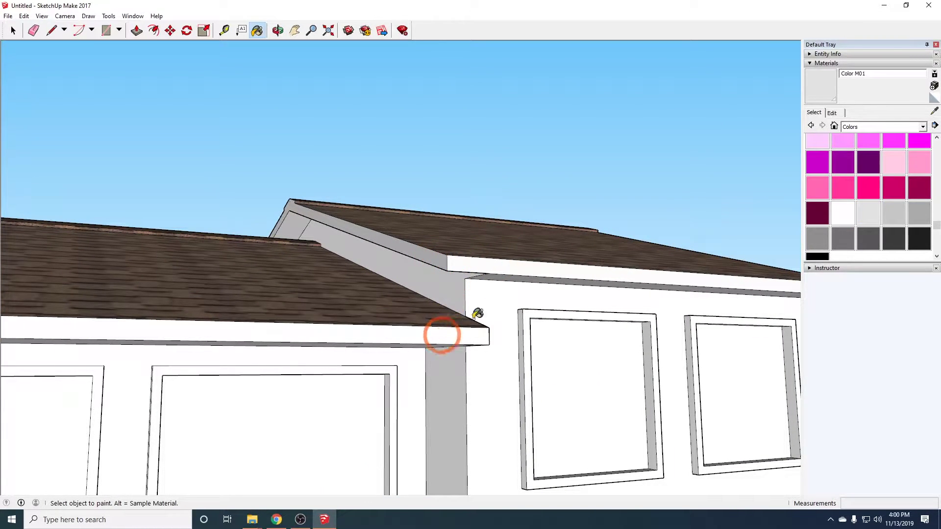
left_click(500, 265)
middle_click_drag(563, 275, 322, 291)
left_click(322, 291)
mouse_move(374, 235)
middle_mouse_down()
mouse_move(266, 261)
mouse_move(632, 361)
mouse_move(645, 315)
mouse_move(417, 348)
mouse_move(615, 329)
middle_mouse_up()
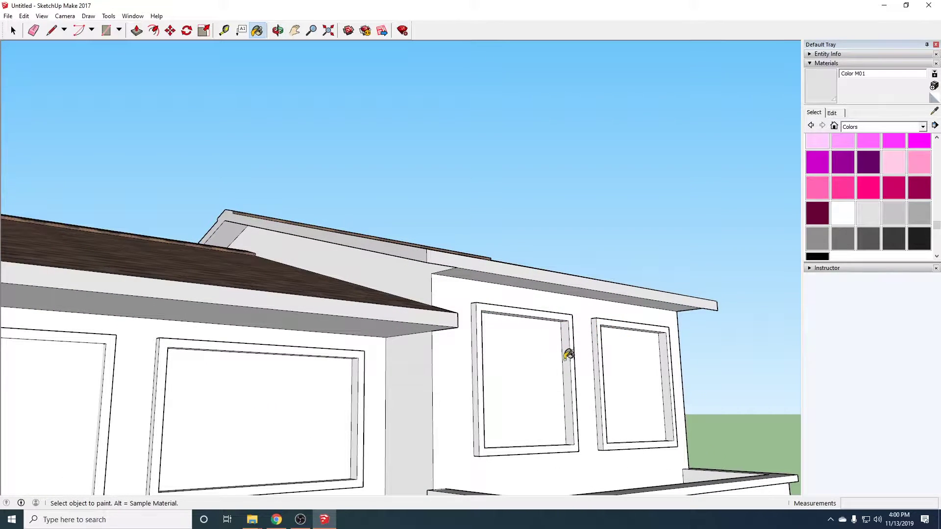
scroll(450, 393, "down", 5)
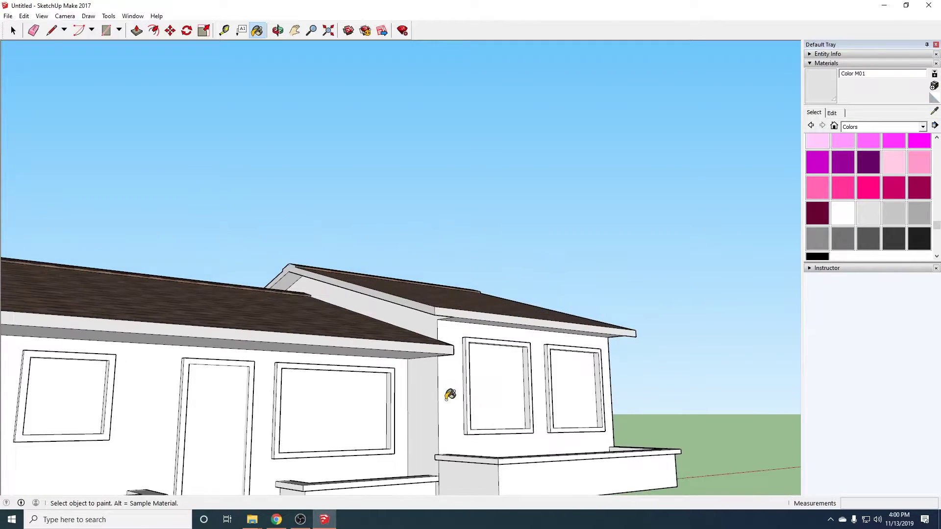
mouse_move(325, 405)
middle_mouse_down()
mouse_move(460, 405)
mouse_move(352, 420)
mouse_move(424, 405)
middle_mouse_up()
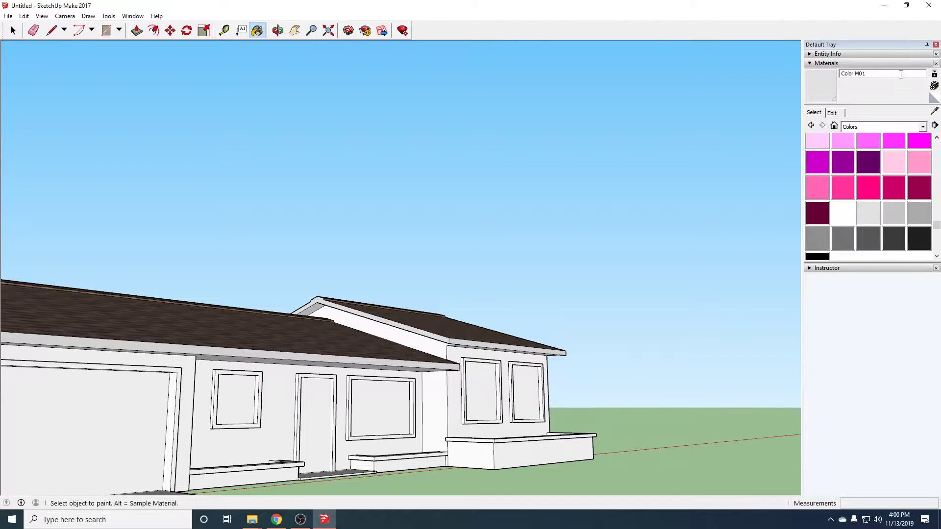
Create a new material that uses stucco_texture.jpg from the House textures folder on the desktop as its texture image.
left_click(921, 128)
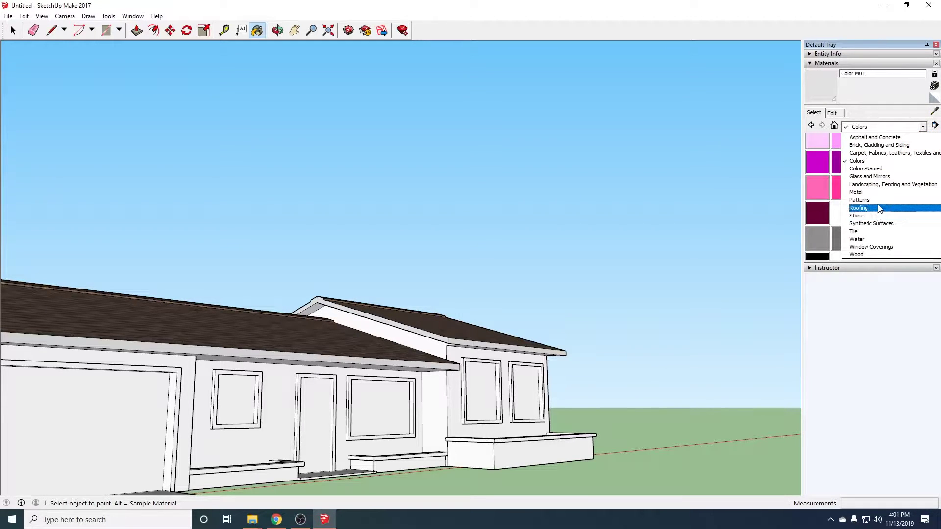
left_click(879, 146)
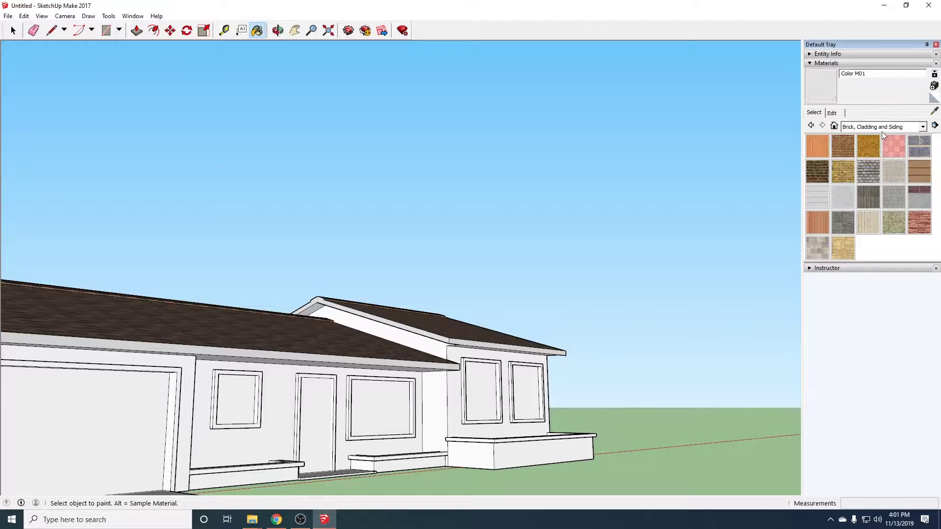
left_click(933, 87)
left_click(934, 87)
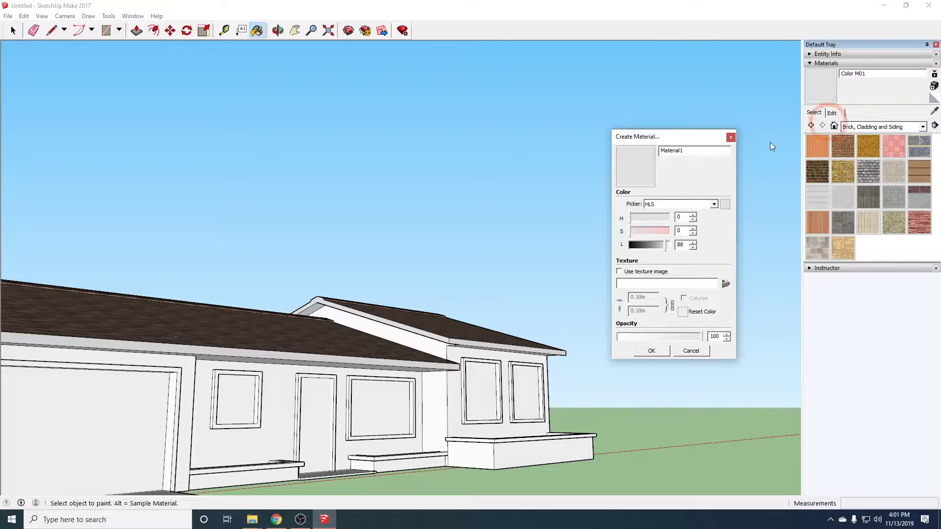
left_click(726, 285)
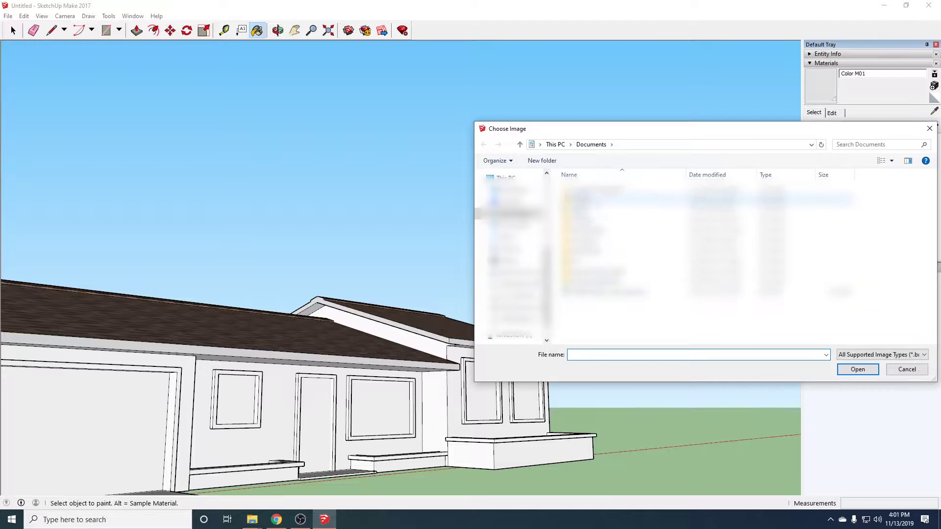
left_click(515, 201)
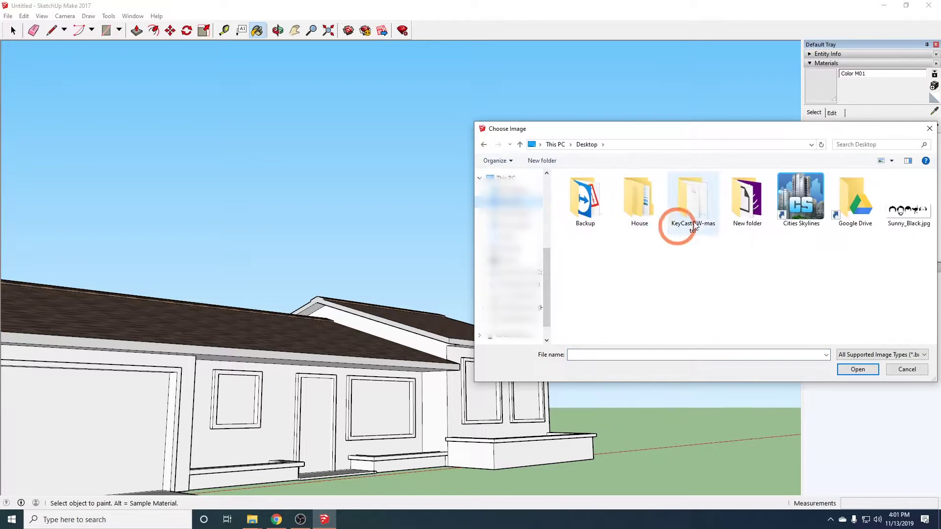
double_click(636, 198)
left_click(571, 189)
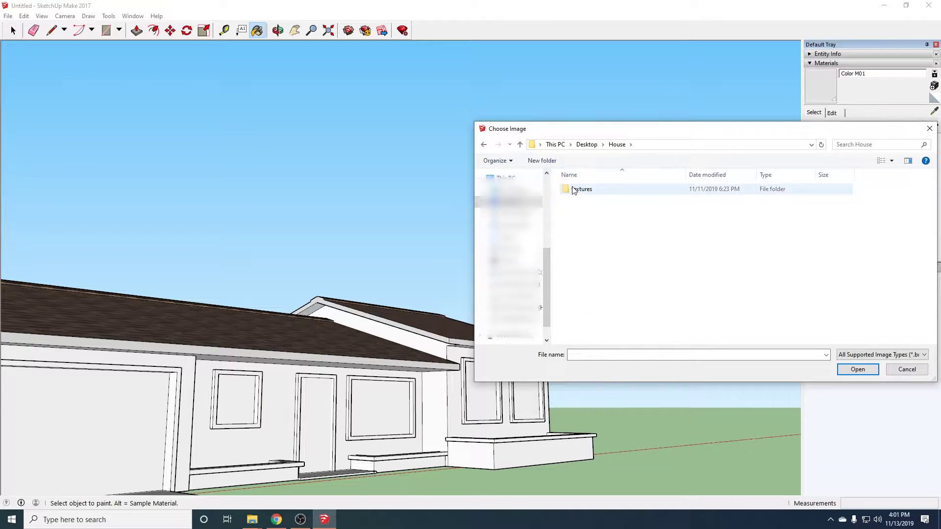
double_click(571, 188)
left_click(587, 277)
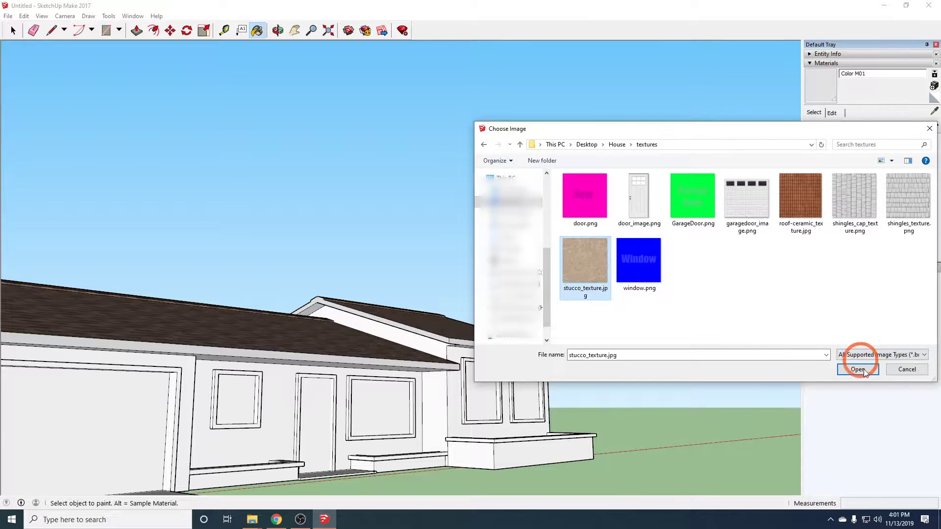
left_click(860, 369)
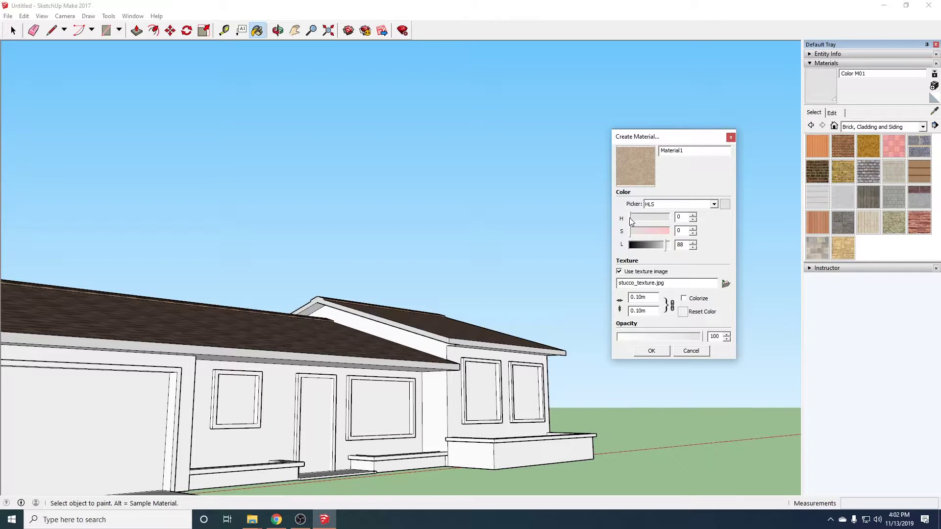
left_click(642, 350)
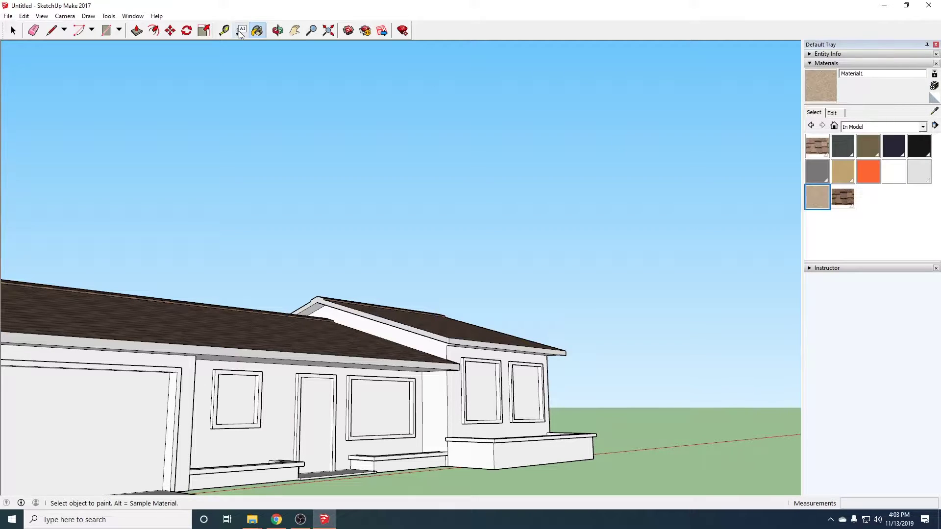
Paint the exterior house walls with the new stucco material.
left_click(341, 371)
left_click(452, 382)
middle_click_drag(452, 382, 247, 408)
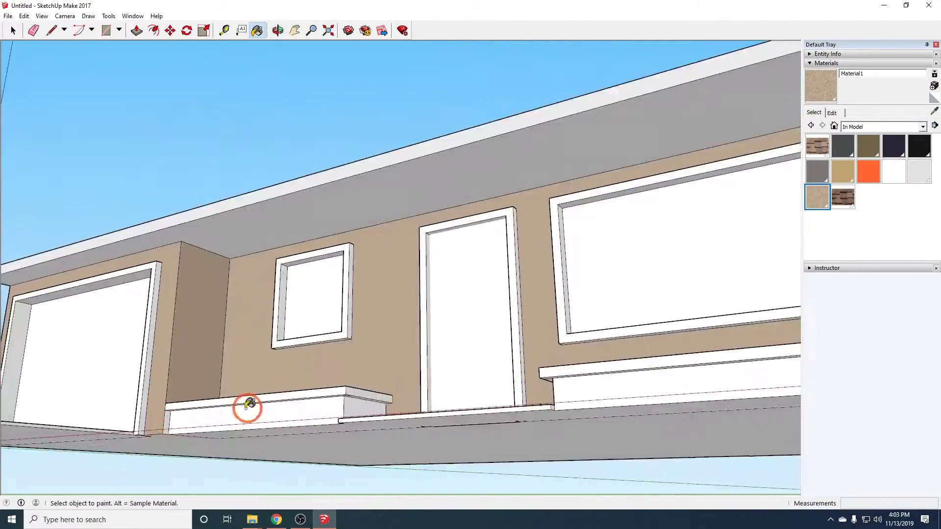
Paint the bodies of the front planters with the stucco material, leaving their top caps unpainted.
scroll(247, 408, "up", 4)
left_click(267, 372)
middle_click_drag(268, 370, 211, 338, "shift")
left_click(211, 334)
left_click(273, 340)
left_click(696, 299)
middle_click_drag(711, 299, 468, 283, "shift")
scroll(421, 284, "up", 6)
scroll(421, 284, "down", 5)
mouse_move(439, 315)
middle_mouse_down()
mouse_move(397, 315)
mouse_move(607, 283)
mouse_move(369, 307)
mouse_move(208, 264)
mouse_move(585, 283)
mouse_move(210, 252)
mouse_move(359, 265)
mouse_move(204, 322)
mouse_move(357, 301)
mouse_move(185, 324)
mouse_move(457, 308)
mouse_move(199, 319)
mouse_move(524, 330)
mouse_move(258, 317)
mouse_move(525, 319)
mouse_move(431, 267)
mouse_move(164, 289)
mouse_move(555, 295)
mouse_move(549, 272)
mouse_move(376, 359)
middle_mouse_up()
scroll(607, 284, "down", 3)
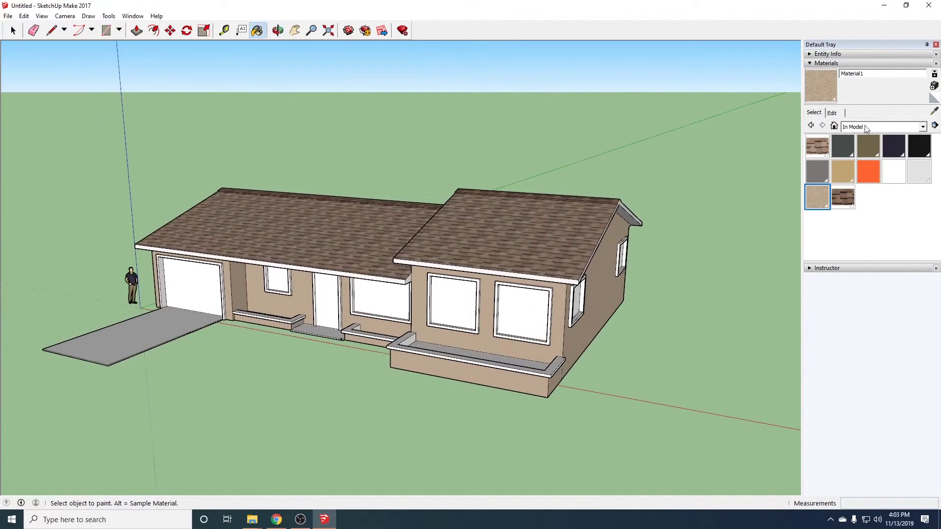
Set the stucco material's texture width to 0.5 m and check its scale on the front walls.
left_click(829, 115)
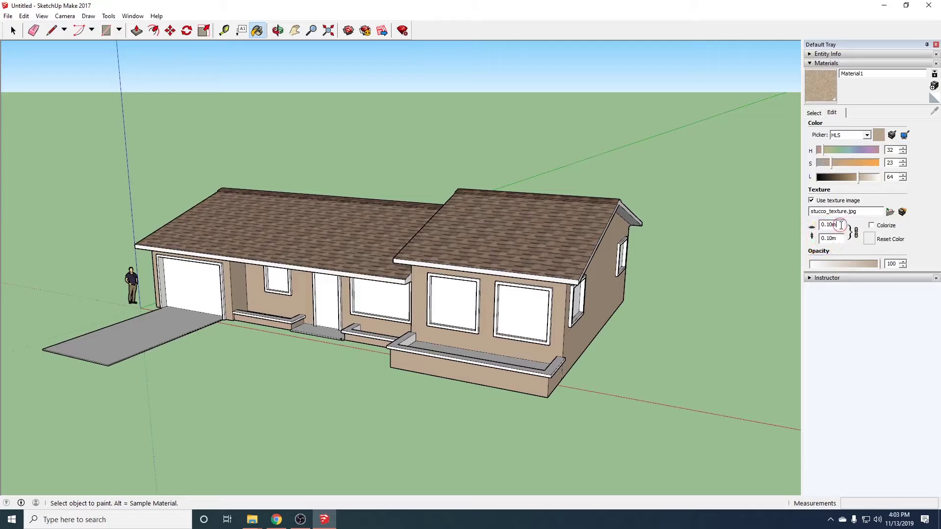
left_click_drag(839, 225, 721, 209)
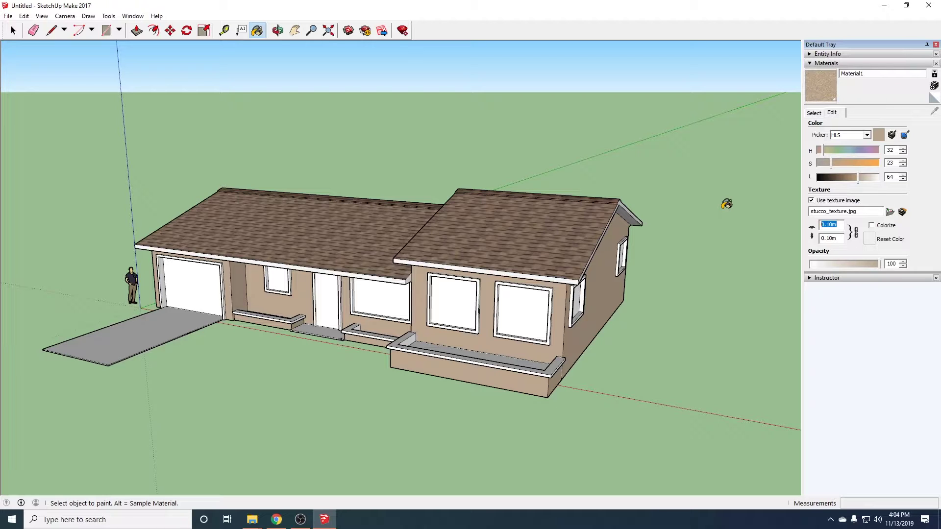
type(".5")
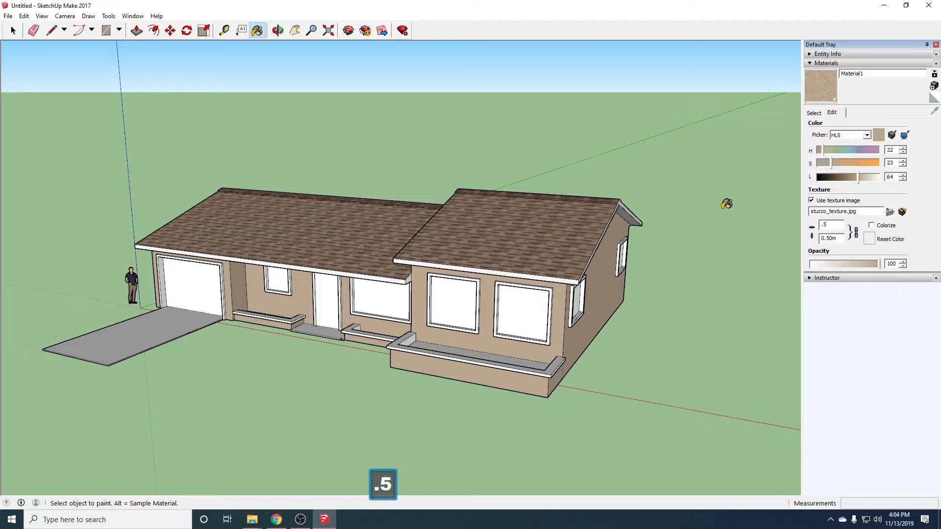
key("Tab")
middle_click_drag(556, 384, 548, 326)
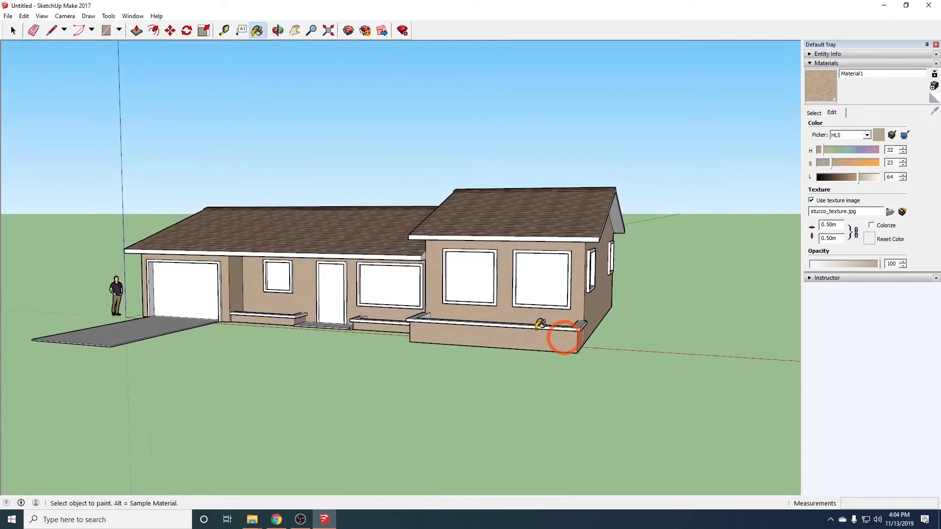
scroll(548, 326, "up", 6)
scroll(530, 322, "down", 7)
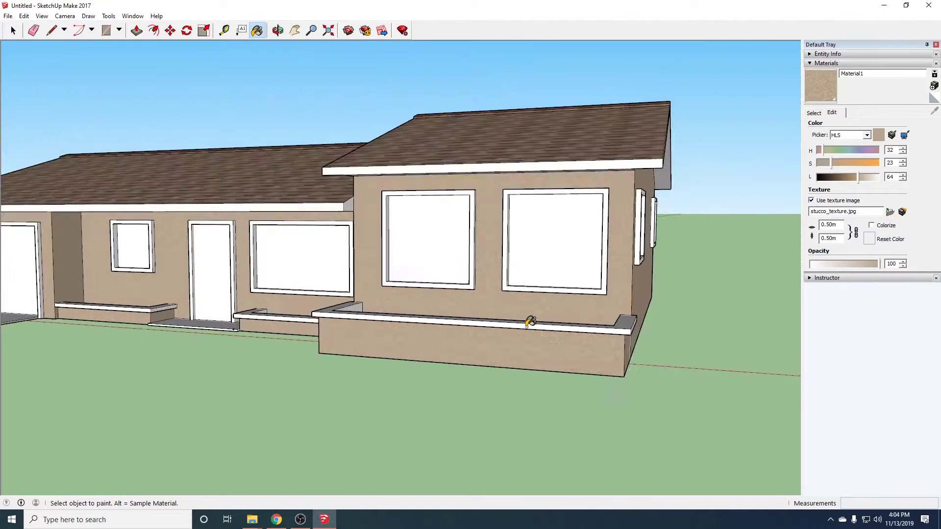
Set the stucco material's texture width to 0.75 m and inspect its scale on the walls around the house.
double_click(841, 223)
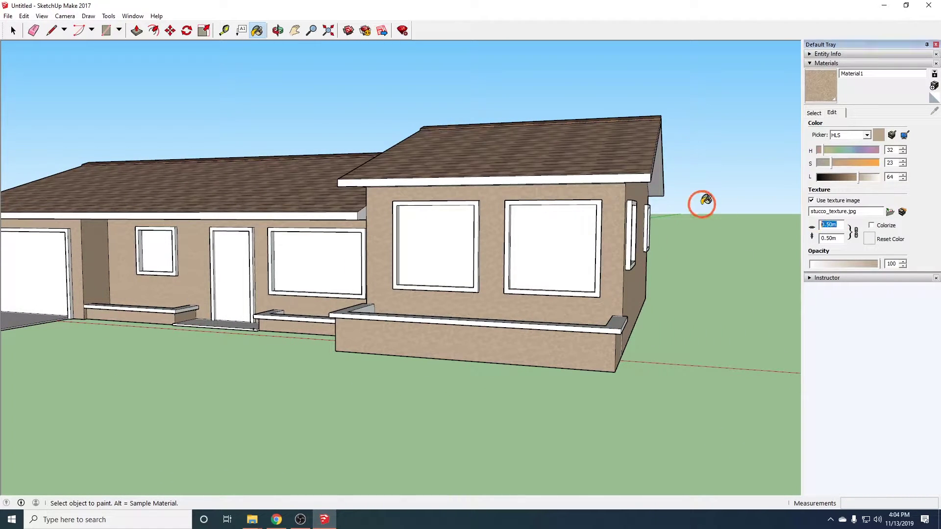
type(".75")
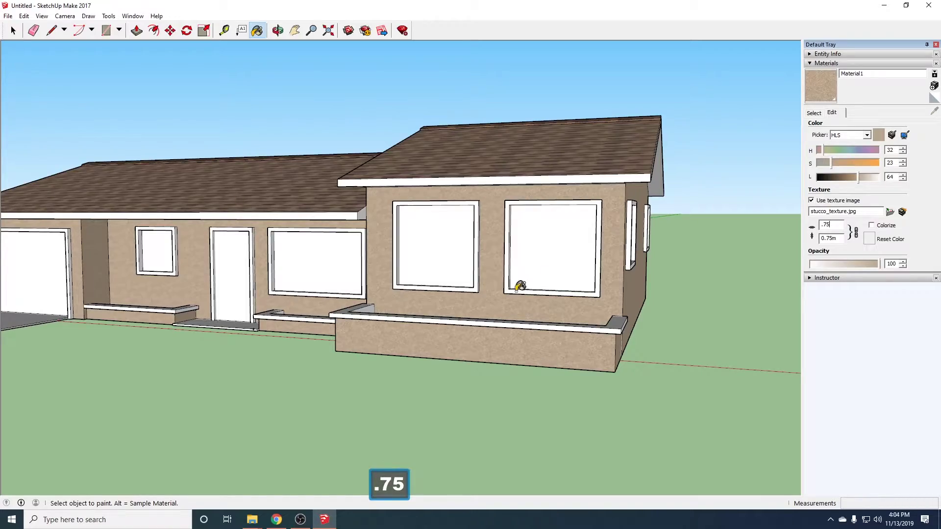
middle_click_drag(672, 305, 380, 301)
middle_click_drag(672, 282, 262, 305)
middle_click_drag(668, 319, 351, 318)
middle_click_drag(591, 316, 425, 327)
scroll(441, 328, "down", 5)
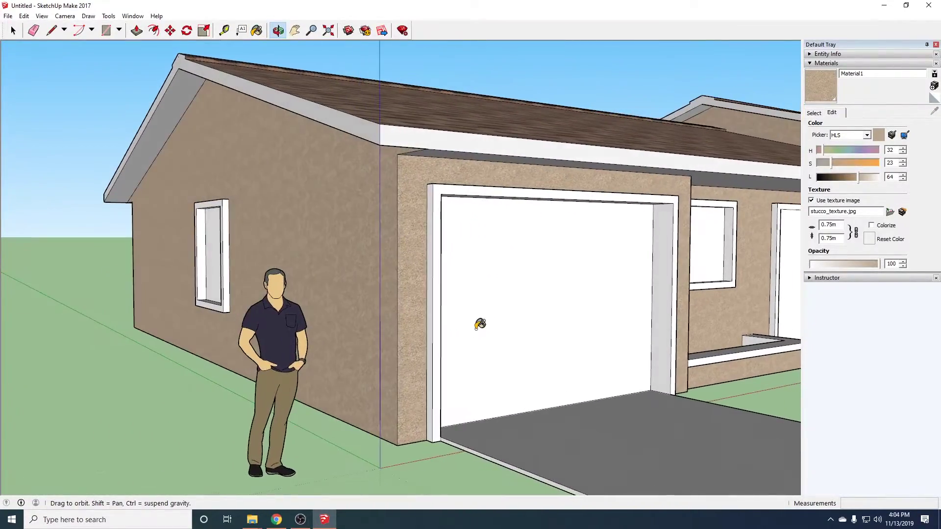
middle_click_drag(706, 319, 384, 350, "shift")
mouse_move(588, 356)
middle_mouse_down()
mouse_move(235, 332)
mouse_move(630, 319)
mouse_move(428, 325)
mouse_move(294, 299)
mouse_move(204, 297)
mouse_move(228, 332)
mouse_move(402, 380)
mouse_move(503, 378)
middle_mouse_up()
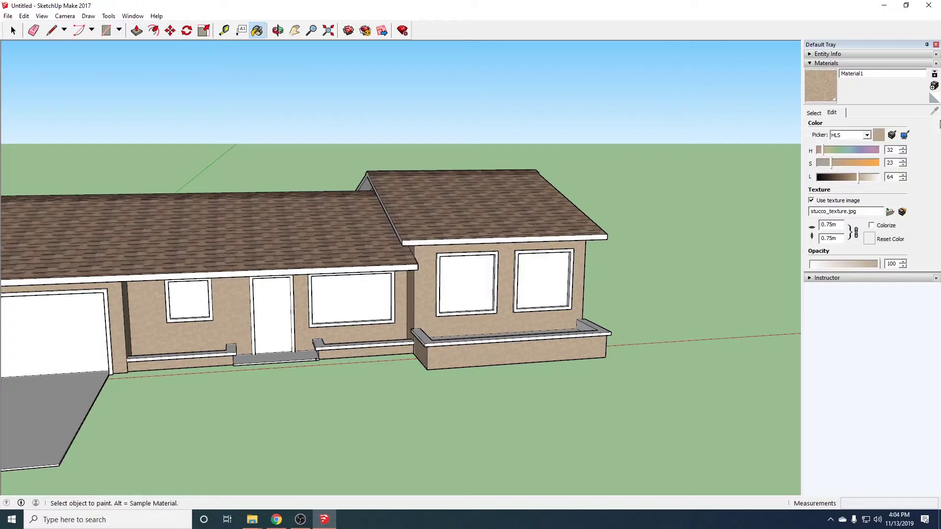
Sample the light grey Color M01 from the front fascia and paint the trim of the taller section's front windows, including their reveals.
left_click(821, 113)
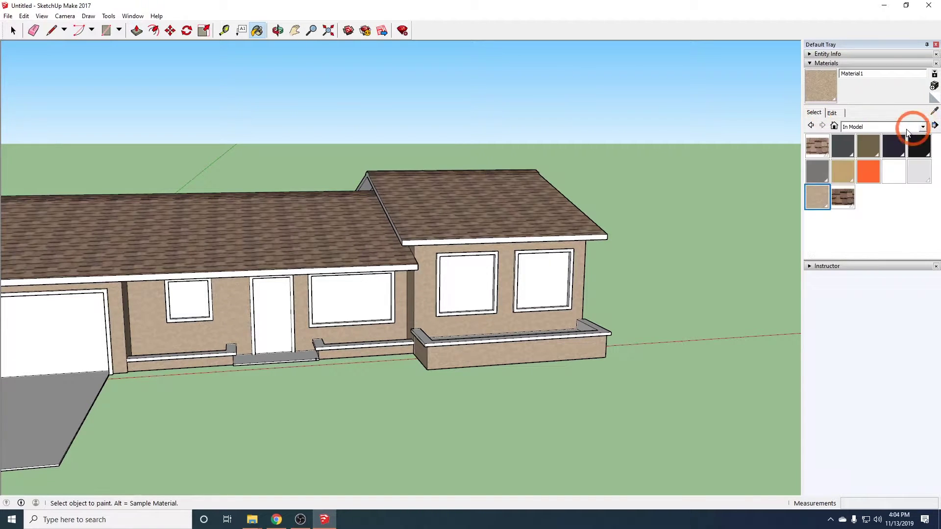
left_click(934, 111)
scroll(509, 307, "up", 5)
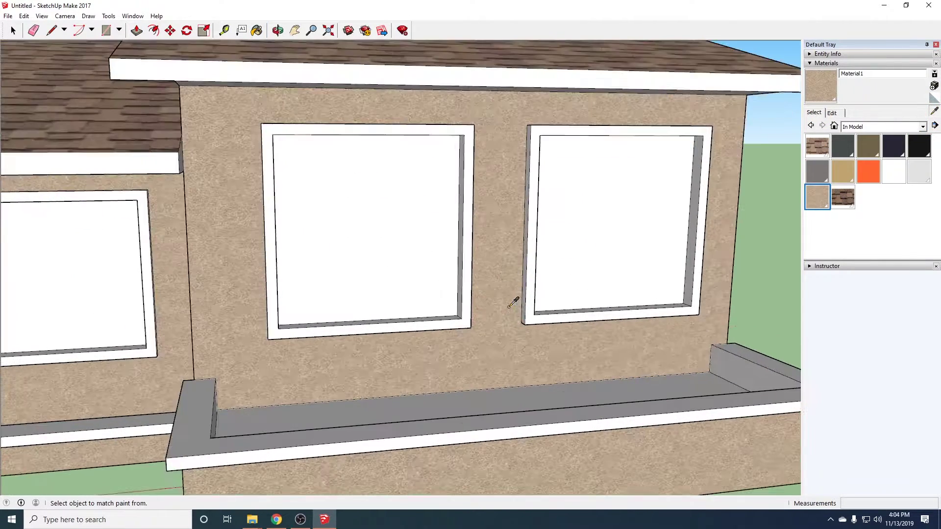
left_click(297, 67)
left_click(315, 178)
mouse_move(315, 178)
middle_mouse_down()
mouse_move(430, 193)
mouse_move(559, 187)
mouse_move(412, 97)
mouse_move(316, 154)
middle_mouse_up()
left_click(305, 216)
left_click(316, 212)
middle_click_drag(395, 206, 29, 274)
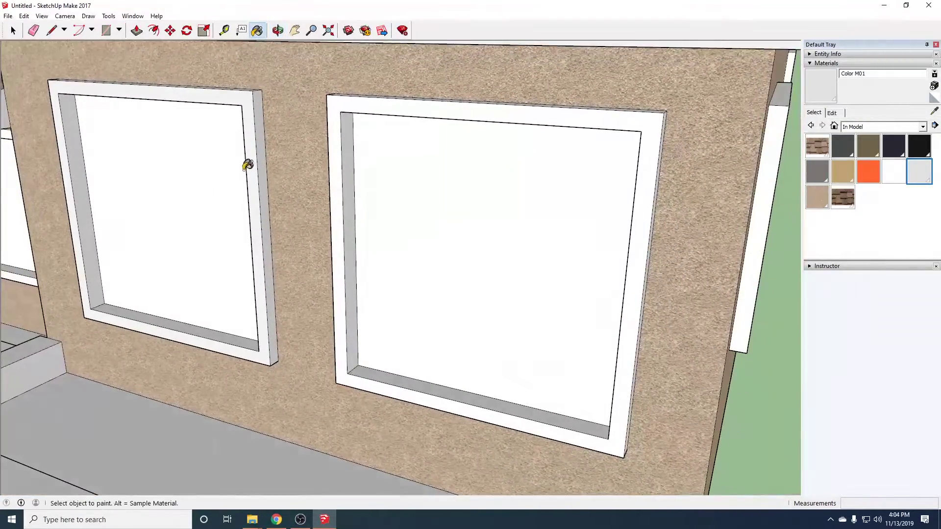
left_click(263, 158)
left_click(242, 301)
Paint the undersides and remaining outer faces of the taller section's front window trims with Color M01.
middle_click_drag(242, 300, 346, 140)
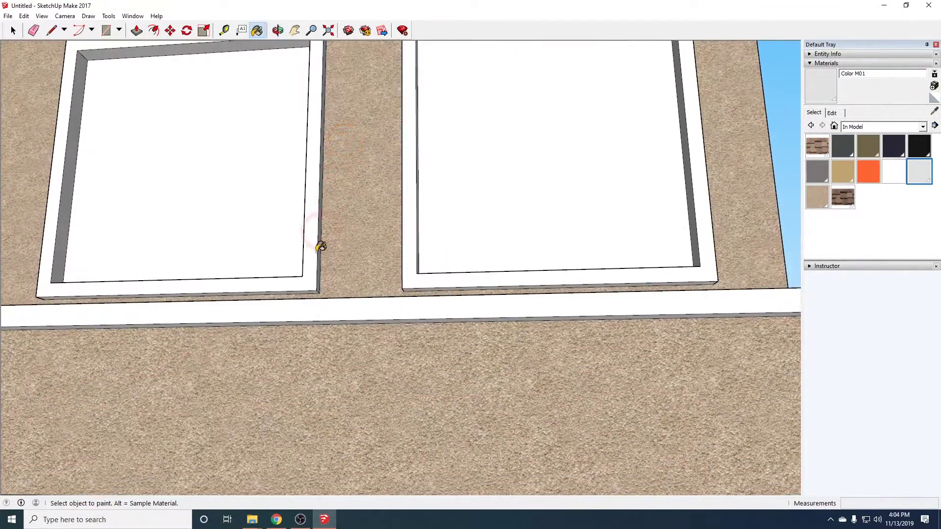
left_click(305, 287)
left_click(312, 257)
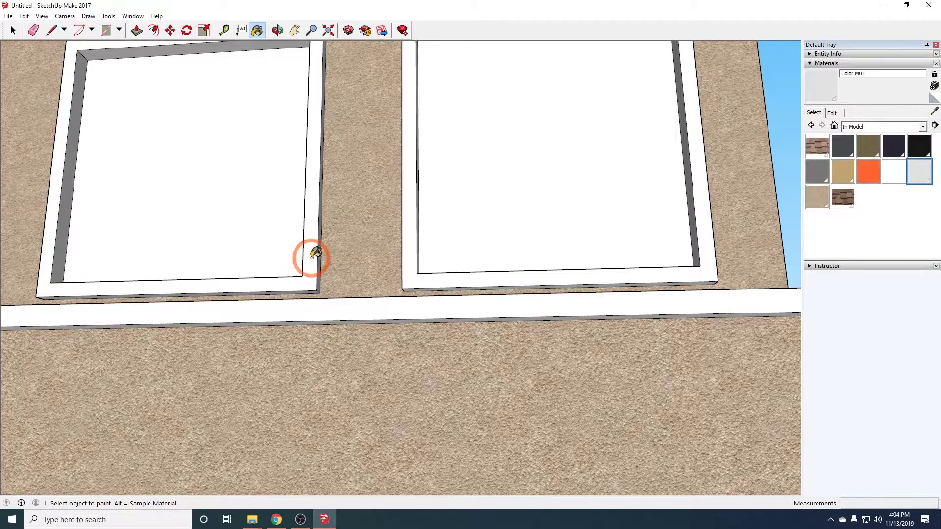
middle_click_drag(314, 252, 191, 292)
mouse_move(447, 316)
middle_mouse_down("shift")
mouse_move(476, 319)
mouse_move(563, 426)
mouse_move(584, 235)
mouse_move(294, 392)
mouse_move(346, 345)
middle_mouse_up("shift")
left_click(347, 345)
left_click(602, 227)
mouse_move(602, 227)
middle_mouse_down()
mouse_move(174, 384)
mouse_move(148, 189)
mouse_move(347, 168)
mouse_move(760, 175)
mouse_move(254, 372)
mouse_move(330, 107)
mouse_move(447, 98)
middle_mouse_up()
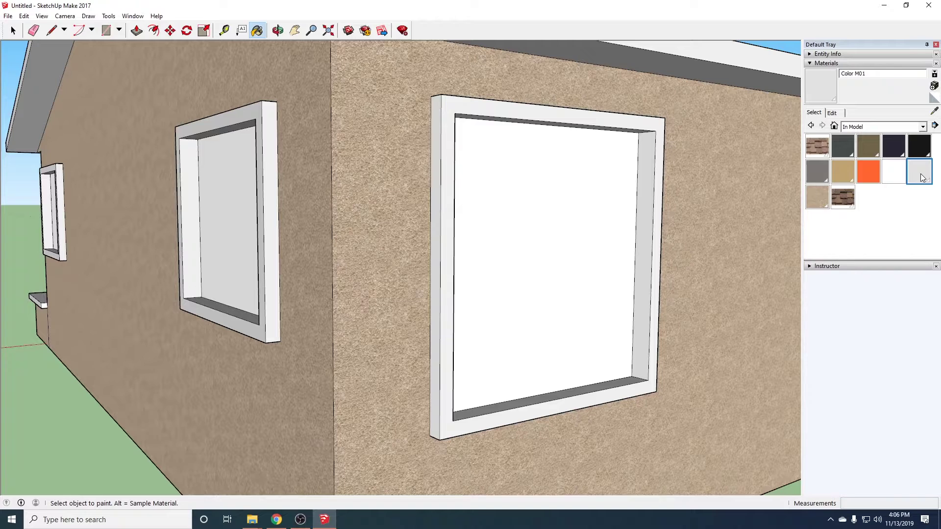
Paint the remaining faces of the taller section's rear window trim with Color M01, including its reveals, sill and outer edges.
mouse_move(569, 203)
middle_mouse_down()
mouse_move(580, 233)
mouse_move(646, 254)
middle_mouse_up()
left_click(594, 255)
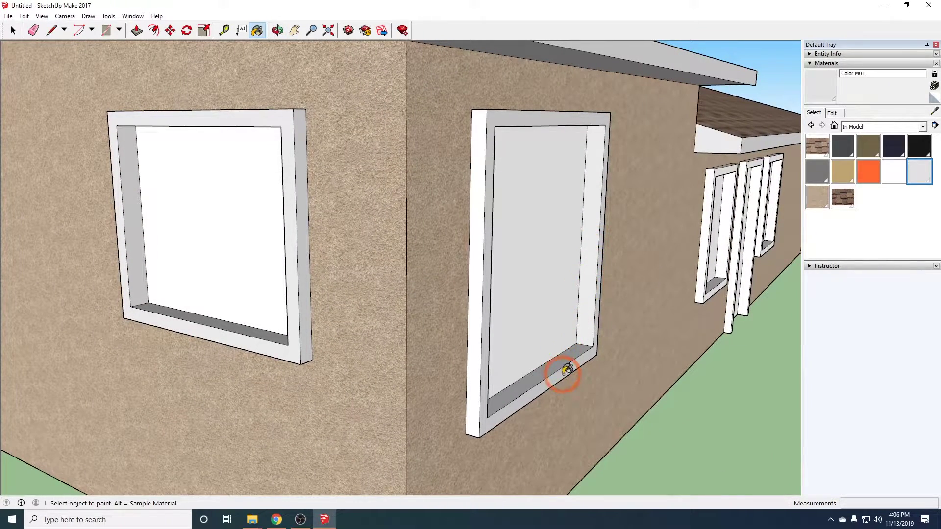
left_click(561, 355)
left_click(474, 321)
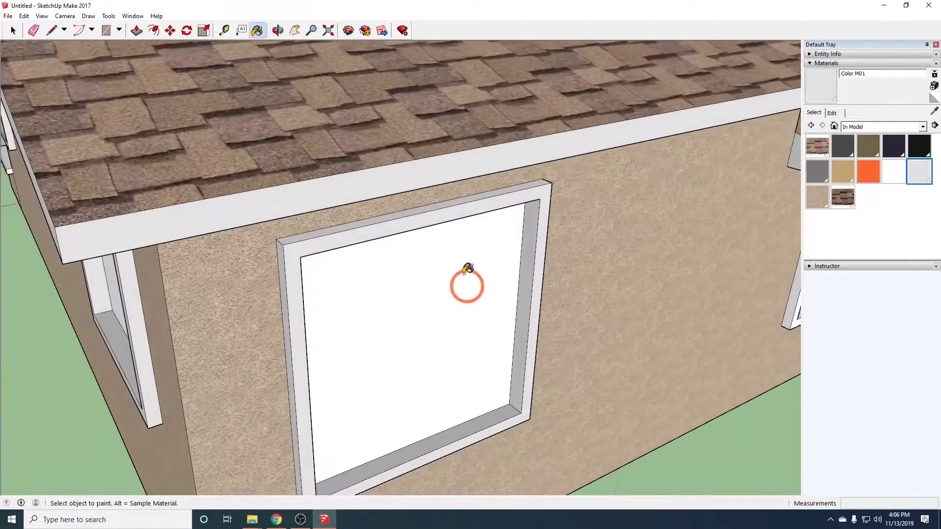
left_click(456, 200)
mouse_move(456, 201)
middle_mouse_down()
mouse_move(559, 313)
mouse_move(199, 187)
mouse_move(405, 208)
middle_mouse_up()
left_click(373, 210)
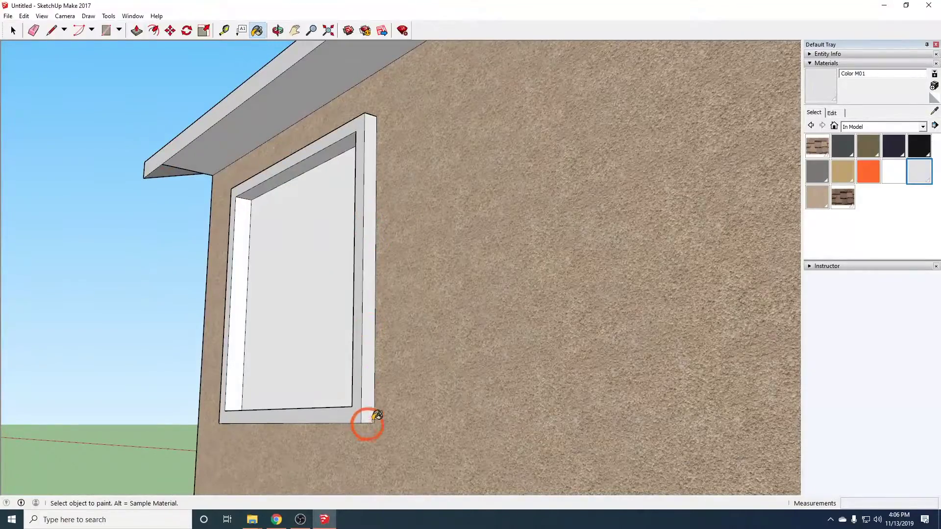
middle_click_drag(361, 420, 389, 330)
left_click(380, 325)
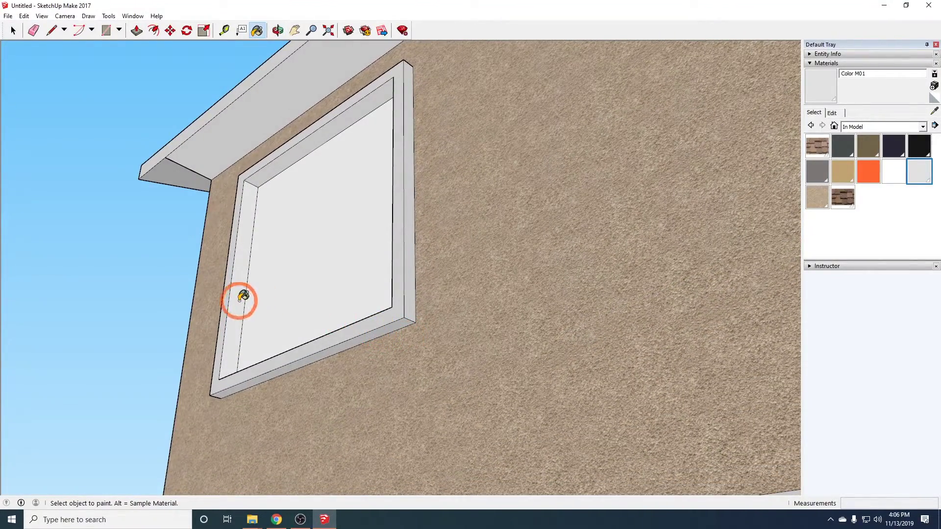
left_click(241, 298)
left_click(274, 159)
Paint the inner reveals and frame of the lower section's rear window next to the taller section with Color M01.
middle_click_drag(504, 274, 444, 318)
scroll(430, 285, "down", 3)
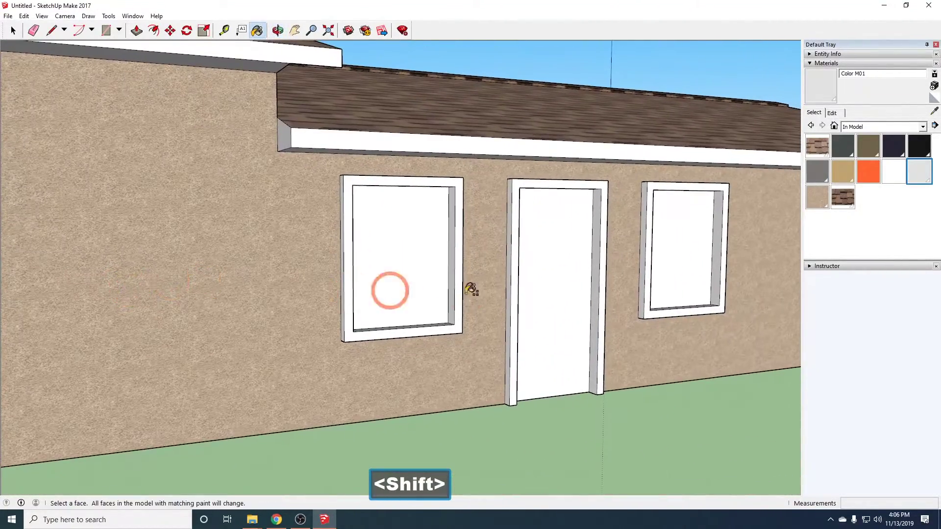
middle_click_drag(431, 285, 466, 311, "shift")
scroll(327, 277, "up", 3)
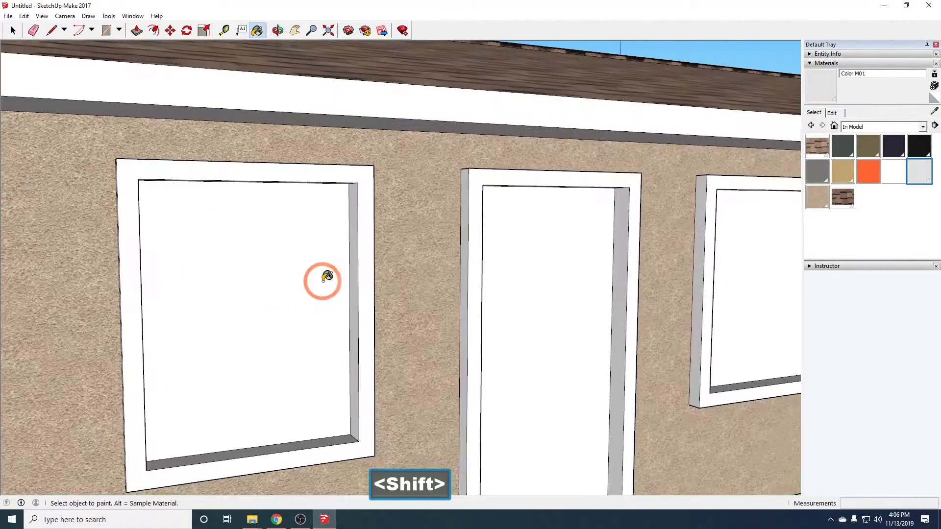
left_click(360, 258)
left_click(349, 202)
mouse_move(395, 252)
middle_mouse_down()
mouse_move(372, 280)
mouse_move(230, 69)
mouse_move(157, 9)
middle_mouse_up()
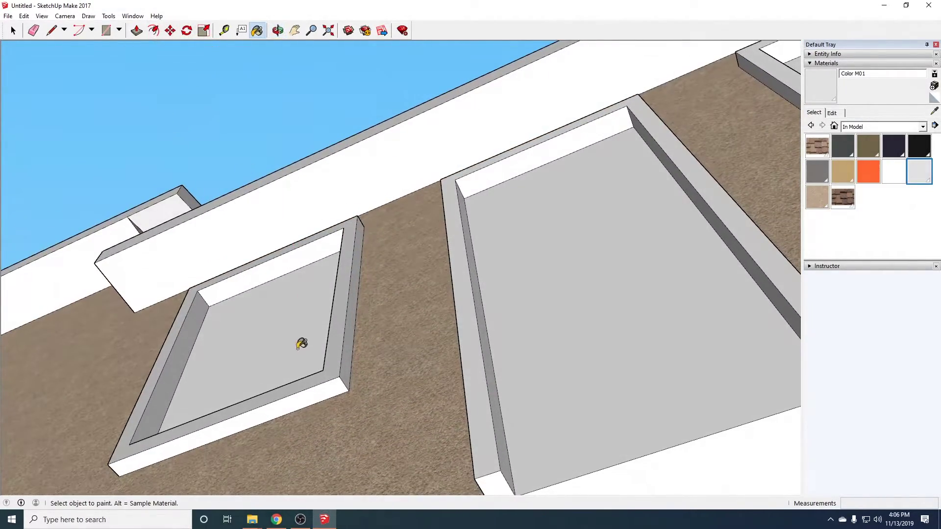
left_click(336, 373)
Paint the outer edges of the lower section's rear window and door trims with Color M01.
mouse_move(326, 361)
middle_mouse_down()
mouse_move(538, 441)
mouse_move(218, 312)
middle_mouse_up()
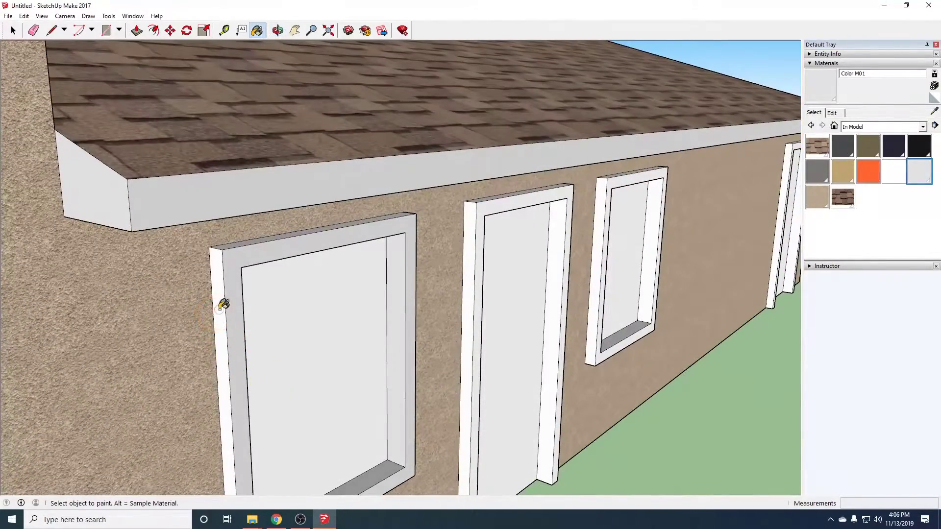
left_click(226, 241)
middle_click_drag(408, 289, 146, 176)
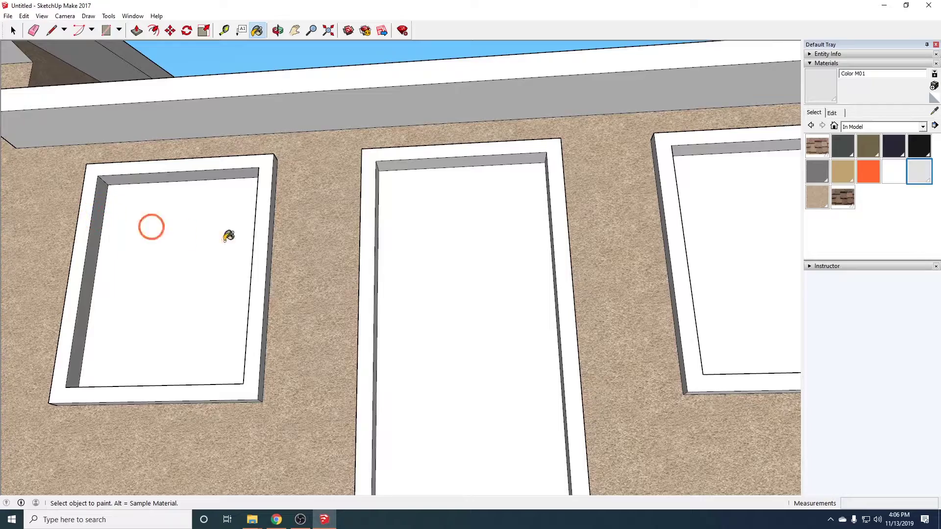
middle_click_drag(398, 264, 631, 368)
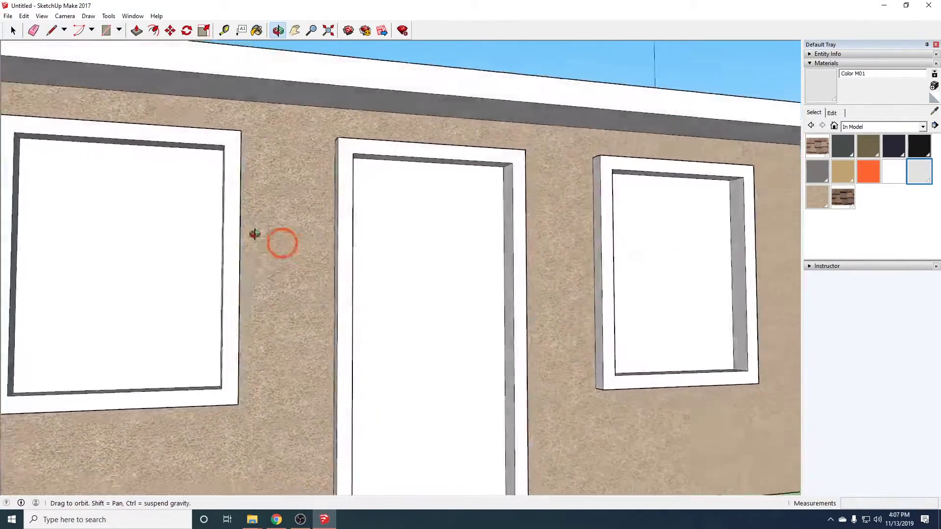
mouse_move(254, 234)
middle_mouse_down()
mouse_move(433, 137)
mouse_move(420, 319)
mouse_move(571, 238)
mouse_move(600, 169)
mouse_move(553, 168)
mouse_move(447, 231)
mouse_move(533, 319)
mouse_move(427, 293)
mouse_move(243, 70)
mouse_move(356, 410)
middle_mouse_up()
middle_click_drag(116, 113, 302, 151)
mouse_move(547, 199)
middle_mouse_down()
mouse_move(593, 69)
mouse_move(258, 391)
mouse_move(498, 307)
mouse_move(496, 280)
mouse_move(751, 413)
mouse_move(603, 378)
mouse_move(378, 420)
mouse_move(488, 154)
mouse_move(462, 121)
middle_mouse_up()
Paint the caps of the front planters with Color M01, including their undersides.
mouse_move(725, 132)
middle_mouse_down()
mouse_move(200, 164)
mouse_move(246, 160)
mouse_move(410, 192)
mouse_move(332, 131)
middle_mouse_up()
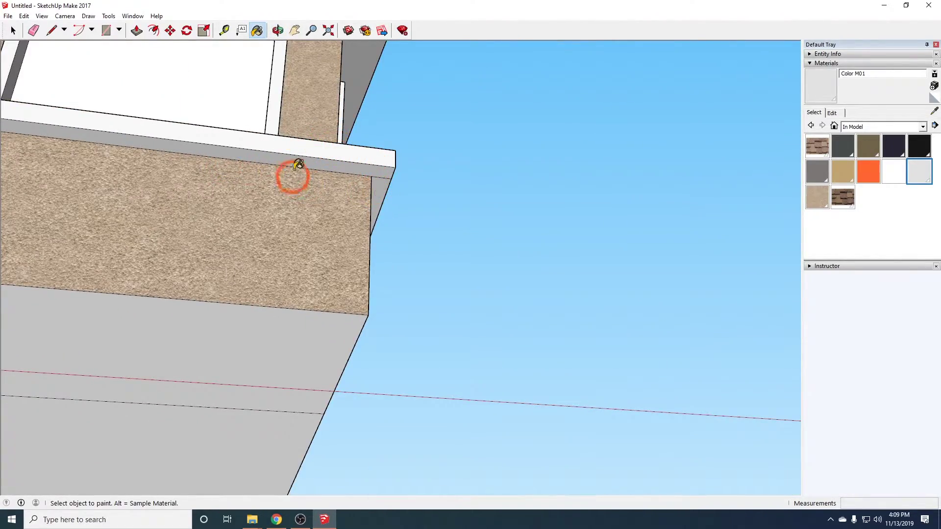
middle_click_drag(351, 127, 652, 206)
middle_click_drag(351, 316, 648, 371)
mouse_move(552, 387)
middle_mouse_down("shift")
mouse_move(569, 351)
mouse_move(572, 216)
mouse_move(475, 321)
middle_mouse_up("shift")
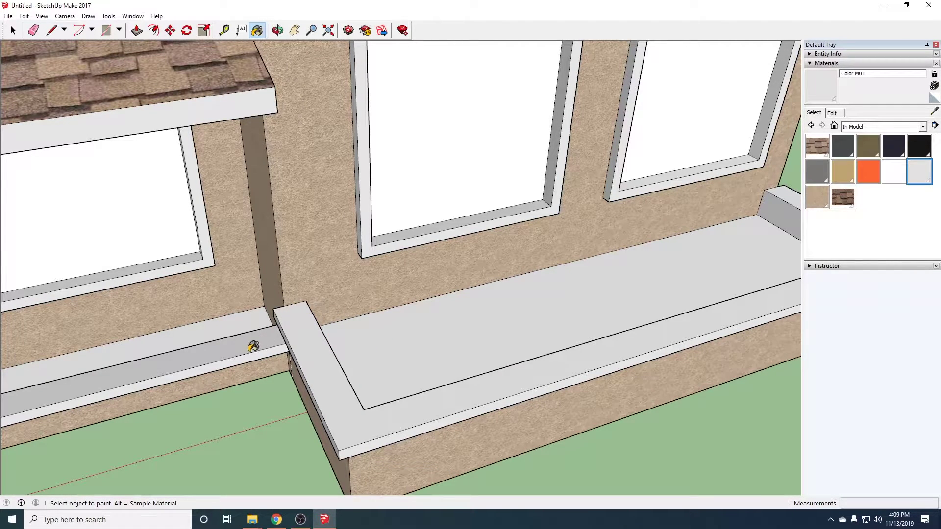
mouse_move(248, 351)
middle_mouse_down()
mouse_move(485, 284)
mouse_move(248, 306)
mouse_move(506, 287)
middle_mouse_up()
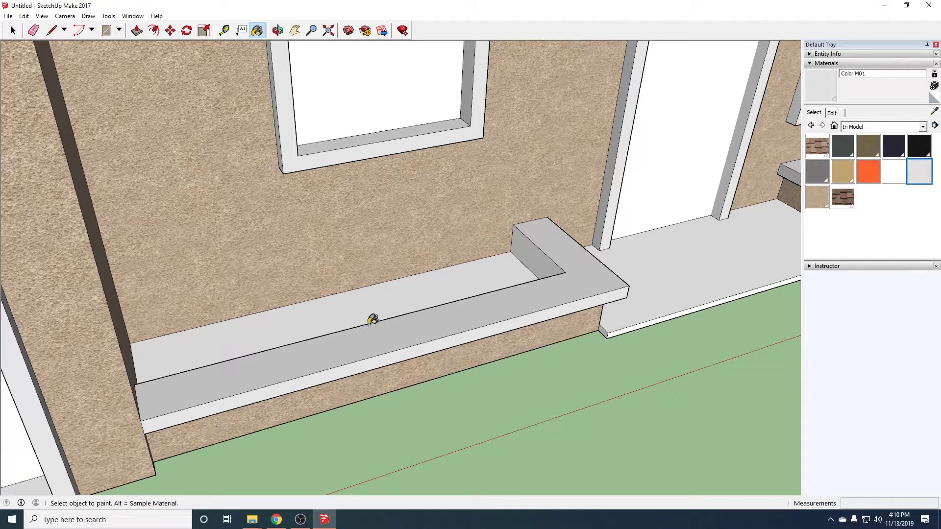
left_click(919, 126)
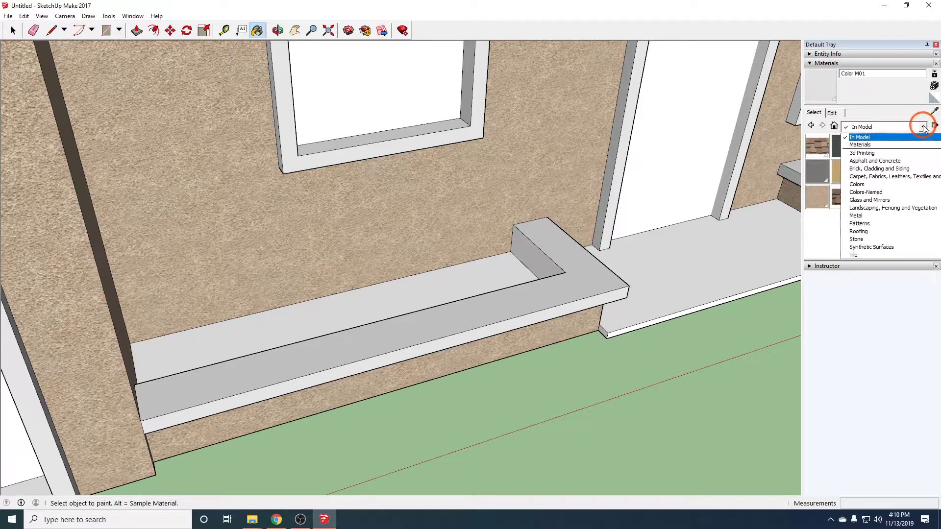
left_click(889, 207)
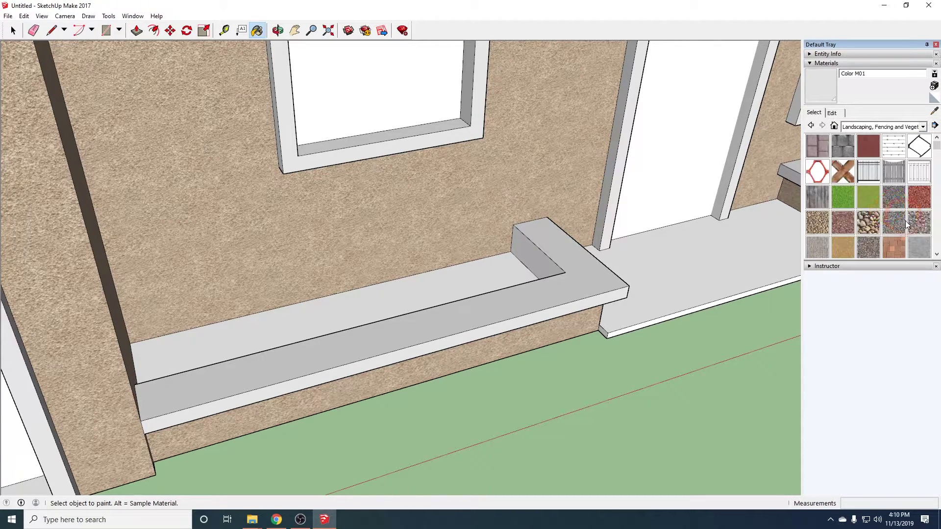
scroll(872, 182, "down", 3)
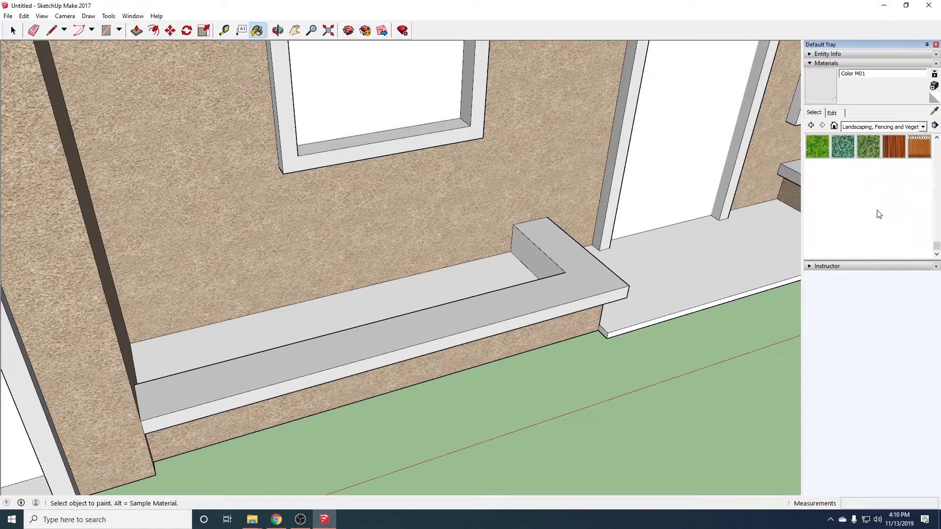
scroll(878, 214, "up", 3)
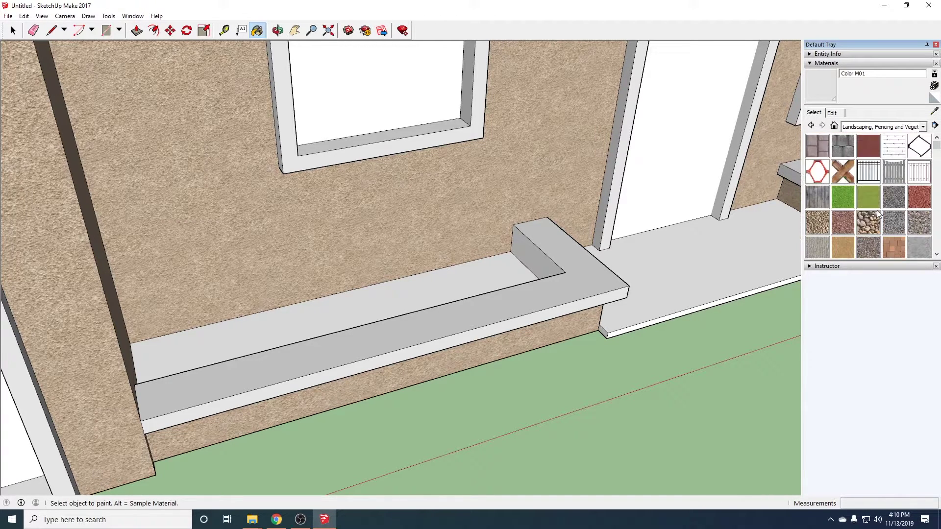
Paint the soil surfaces inside the three front planters with the dark brown Color C08 from the Colors collection.
left_click(921, 127)
left_click(885, 158)
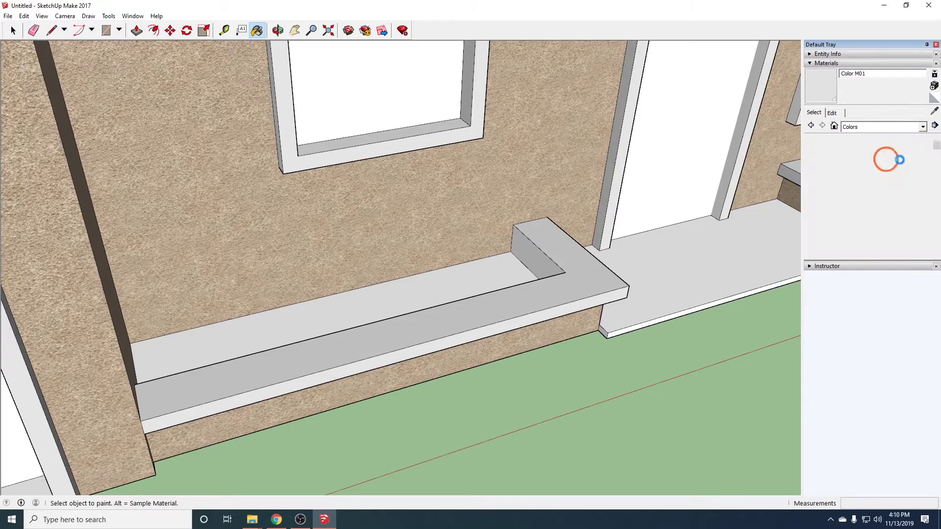
left_click(894, 249)
left_click(483, 265)
middle_click_drag(649, 240, 134, 328, "shift")
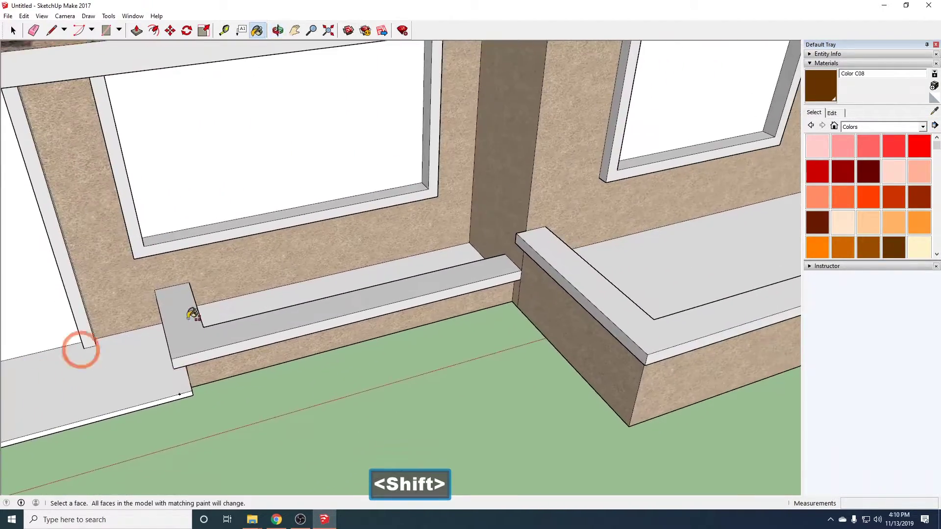
left_click(306, 289, "shift")
left_click(716, 258, "shift")
middle_click_drag(763, 259, 150, 156, "shift")
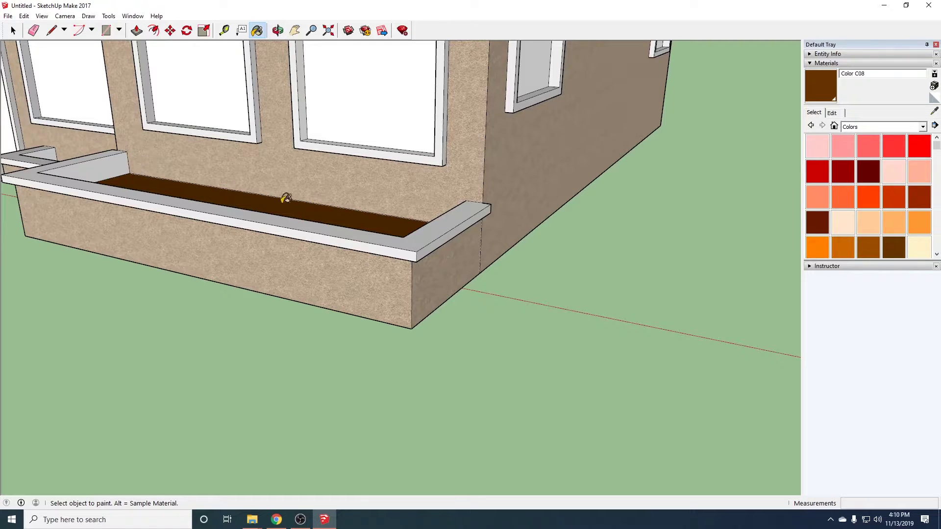
Paint the top surface of the driveway with Polished Concrete Old from the Asphalt and Concrete collection.
middle_click_drag(264, 158, 273, 185)
scroll(278, 184, "down", 6)
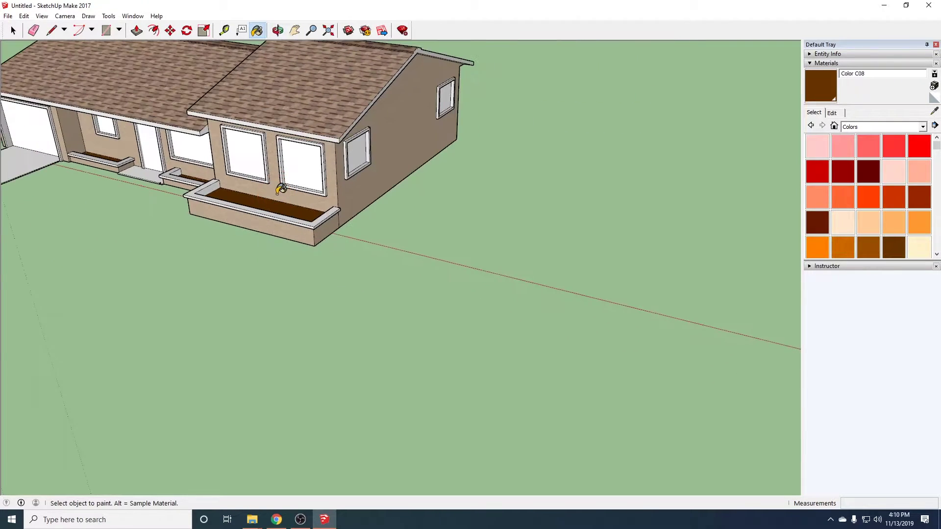
mouse_move(127, 147)
middle_mouse_down()
mouse_move(168, 143)
mouse_move(254, 212)
mouse_move(211, 228)
mouse_move(288, 102)
mouse_move(253, 158)
mouse_move(374, 183)
mouse_move(255, 274)
mouse_move(127, 352)
mouse_move(405, 172)
mouse_move(298, 317)
mouse_move(244, 288)
middle_mouse_up()
key("shift")
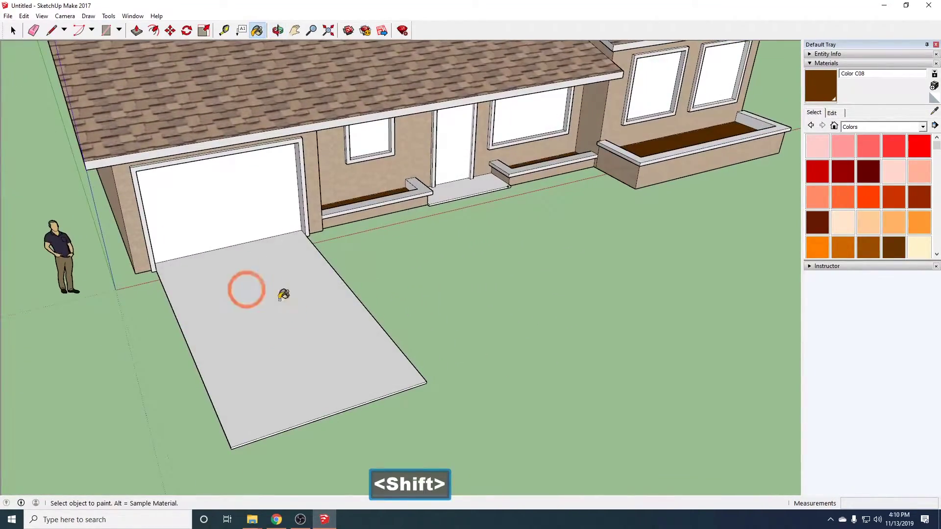
left_click(923, 128)
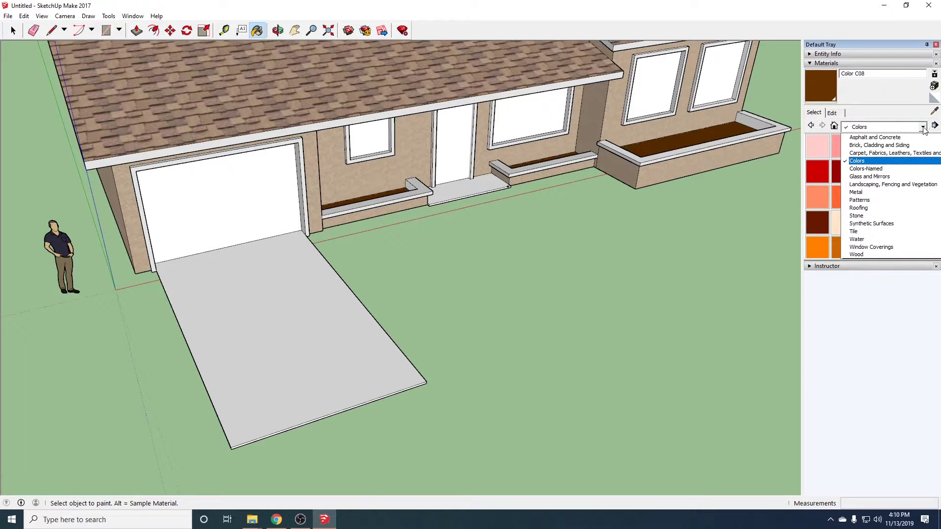
left_click(888, 138)
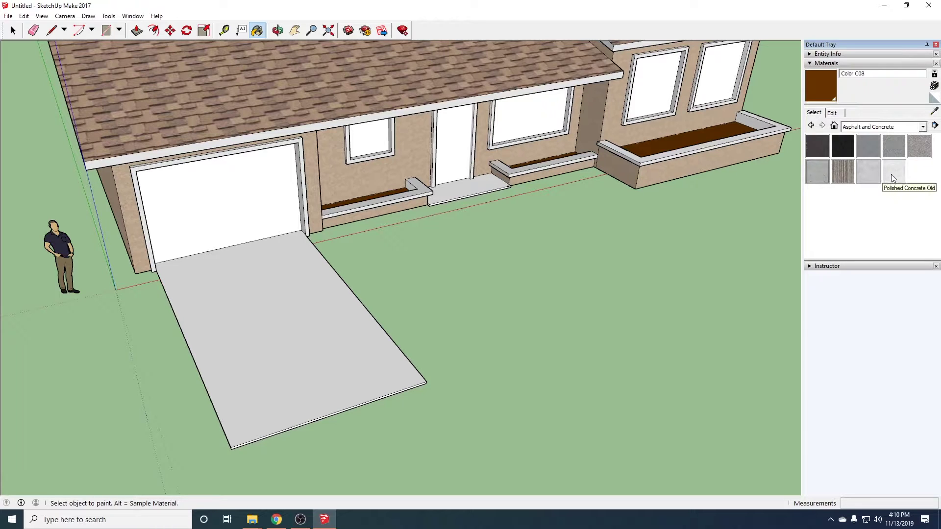
left_click(890, 174)
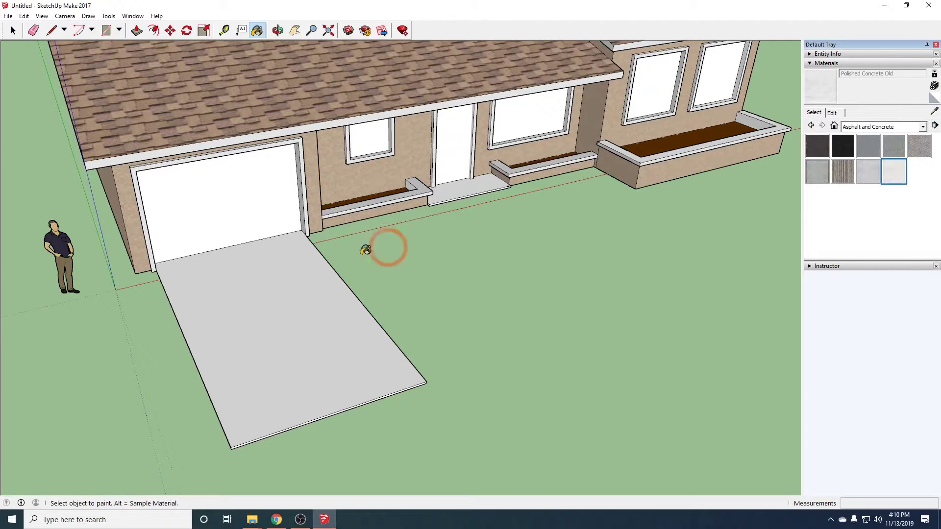
left_click(268, 310)
Paint the thin side edge of the driveway with Polished Concrete Old.
middle_click_drag(269, 365, 443, 237)
scroll(496, 196, "up", 5)
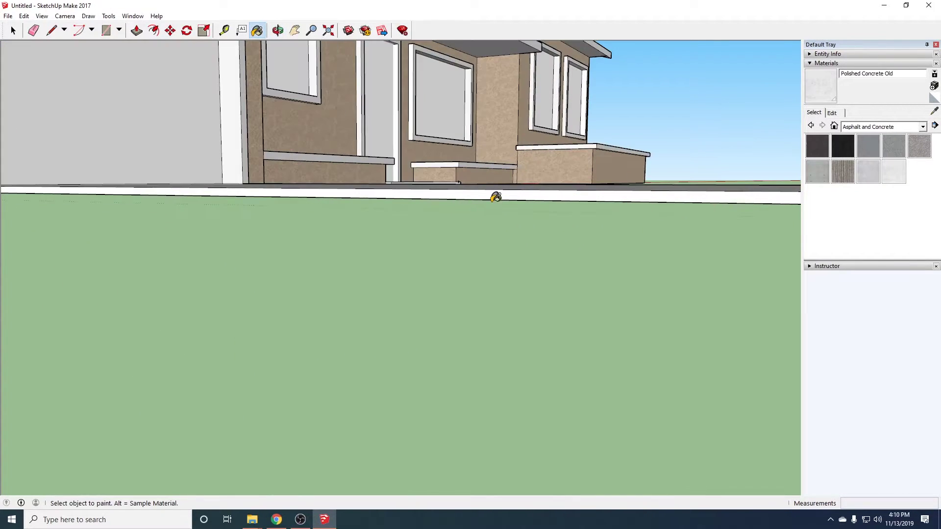
middle_click_drag(691, 231, 168, 266)
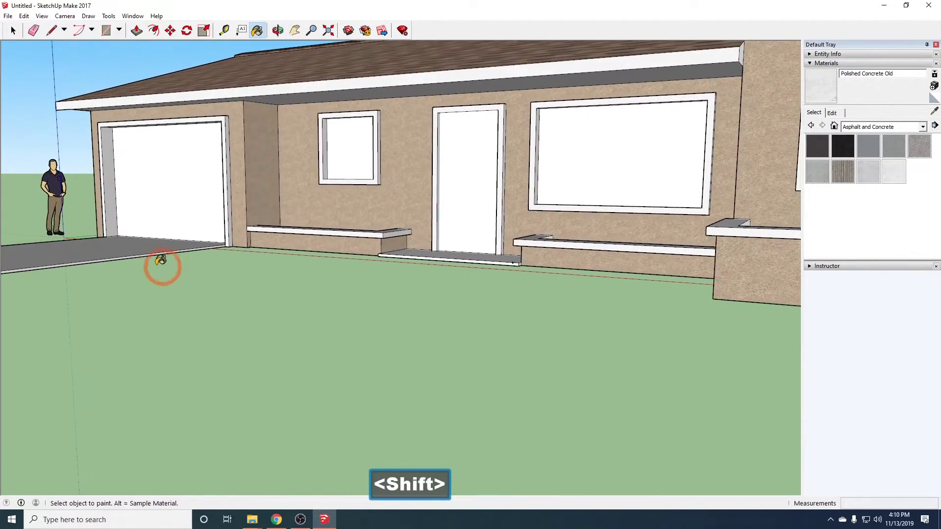
scroll(161, 260, "up", 4)
scroll(154, 248, "up", 2)
left_click(155, 249)
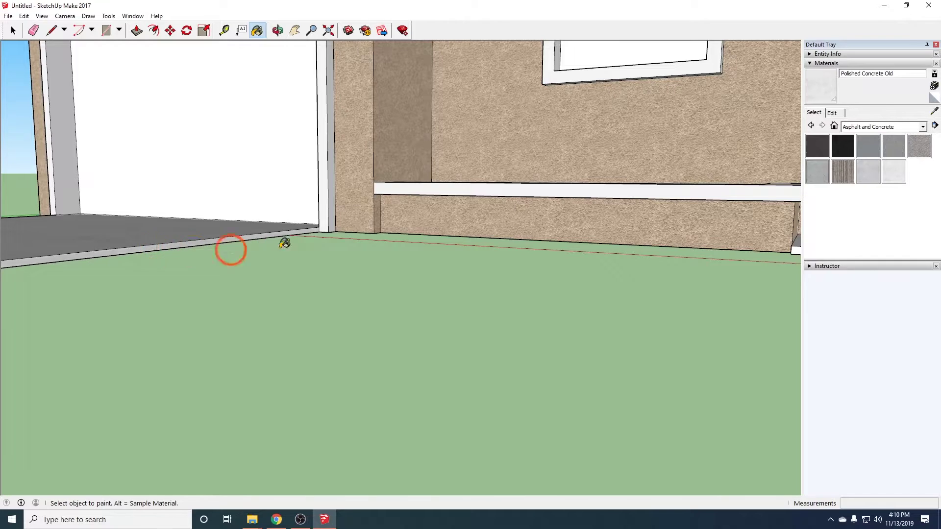
Paint the front edge and top of the front door step with Polished Concrete Old.
middle_click_drag(652, 286, 43, 282, "shift")
middle_click_drag(447, 297, 263, 301, "shift")
left_click(458, 286)
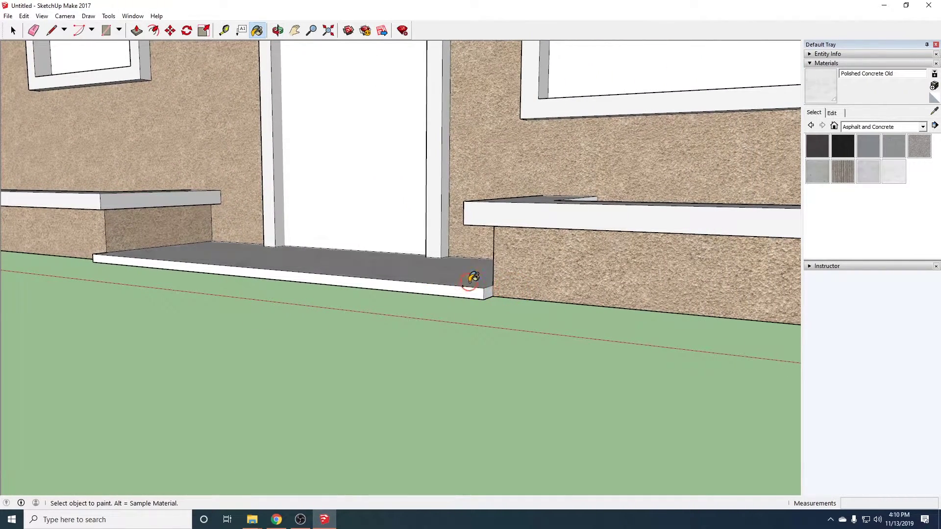
left_click(253, 257)
mouse_move(483, 277)
middle_mouse_down()
mouse_move(509, 271)
mouse_move(279, 287)
mouse_move(290, 304)
middle_mouse_up()
scroll(548, 262, "down", 10)
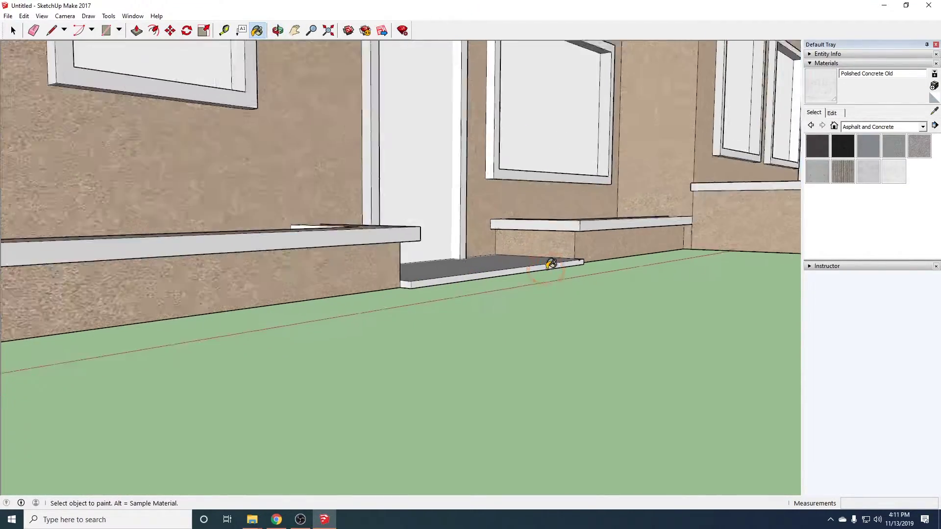
scroll(568, 275, "up", 6)
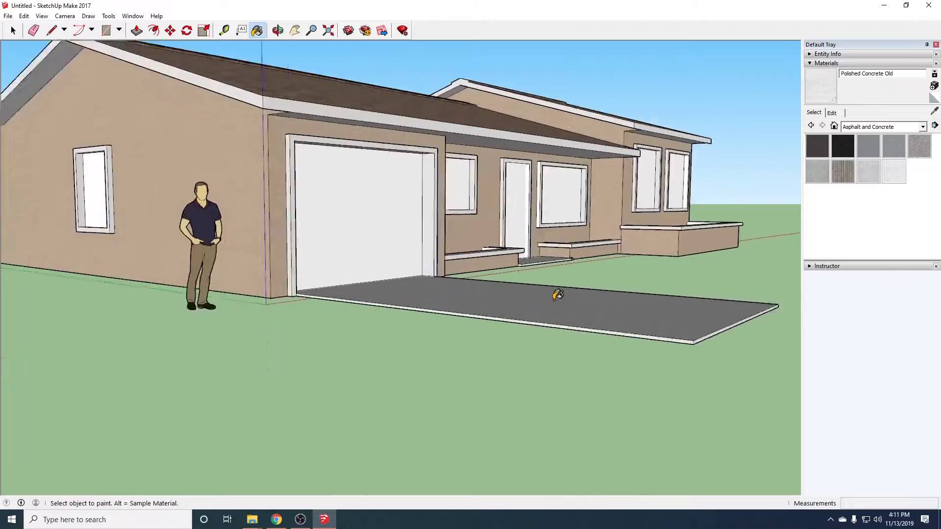
Draw a rectangle on the ground in front of the rear door nearest the house corner, slightly wider than the door trim.
scroll(538, 326, "down", 5)
middle_click_drag(391, 307, 341, 343)
scroll(341, 344, "down", 4)
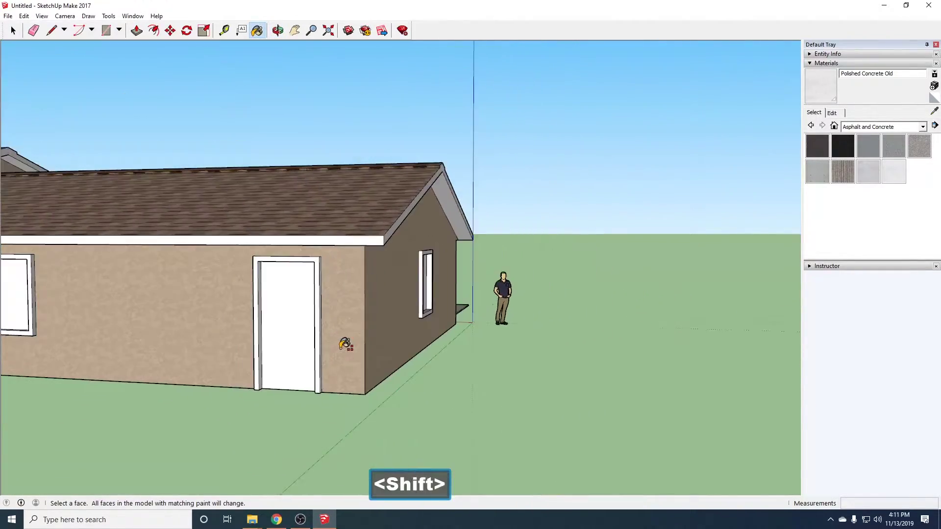
middle_click_drag(218, 353, 230, 380)
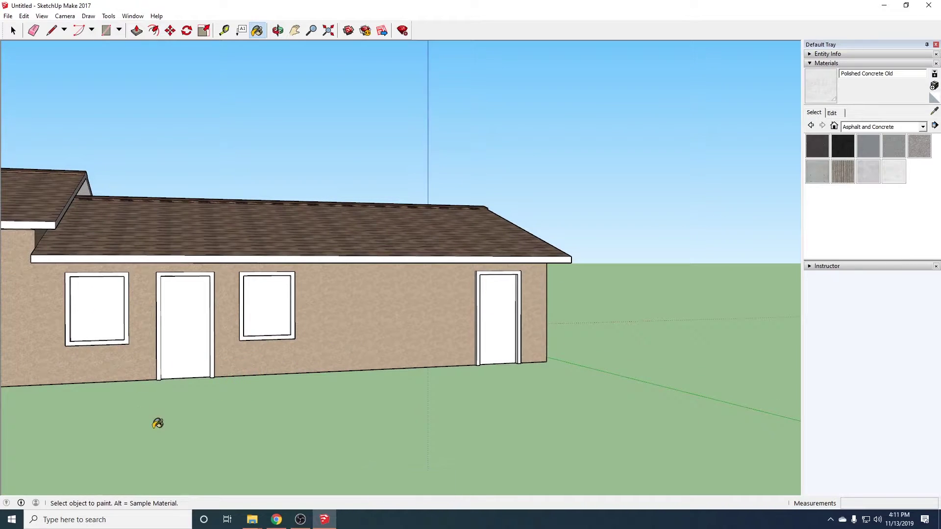
left_click(106, 30)
middle_click_drag(175, 145, 215, 352)
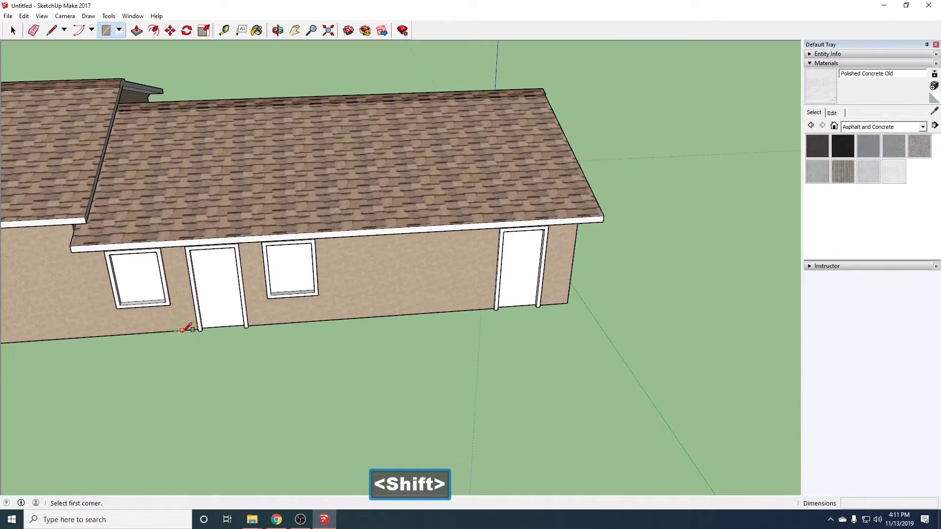
middle_click_drag(149, 342, 537, 365, "shift")
middle_click_drag(742, 307, 495, 300, "shift")
scroll(495, 298, "up", 5, "shift")
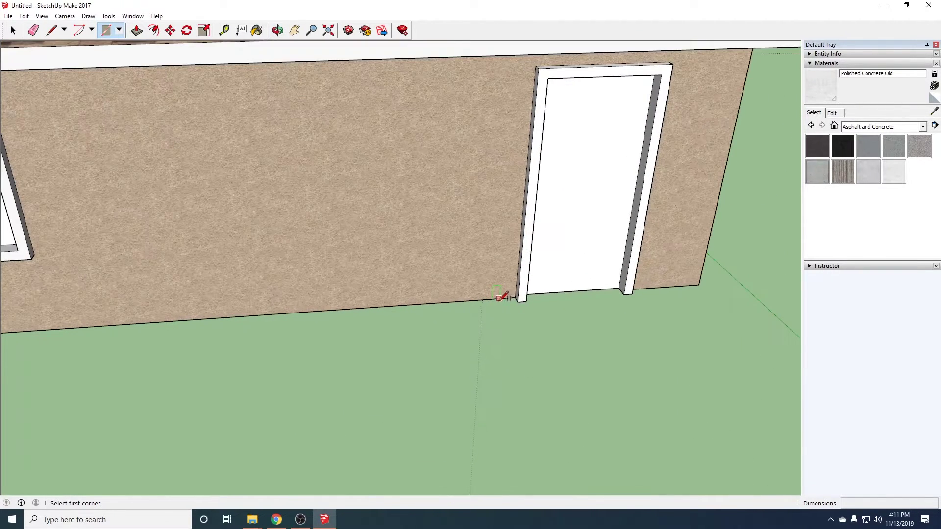
left_click_drag(492, 298, 597, 313)
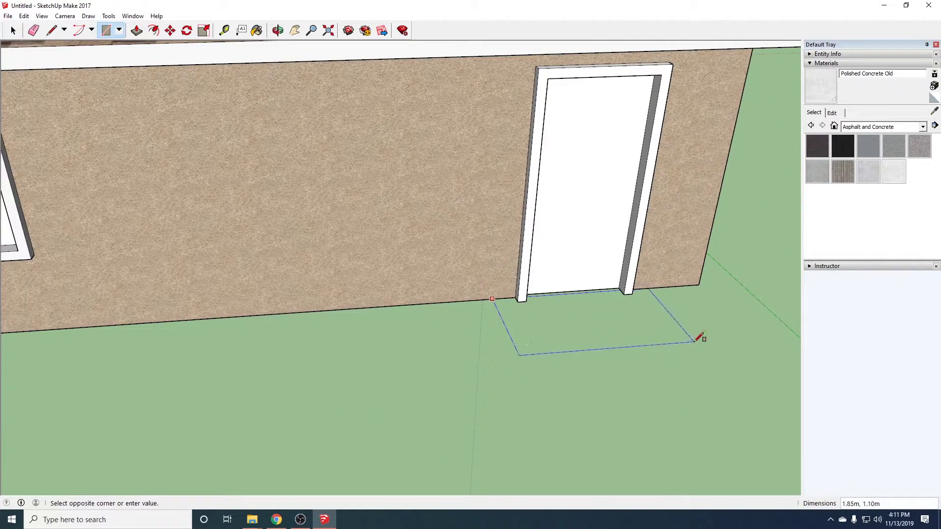
left_click(736, 373)
middle_click_drag(746, 335, 483, 322)
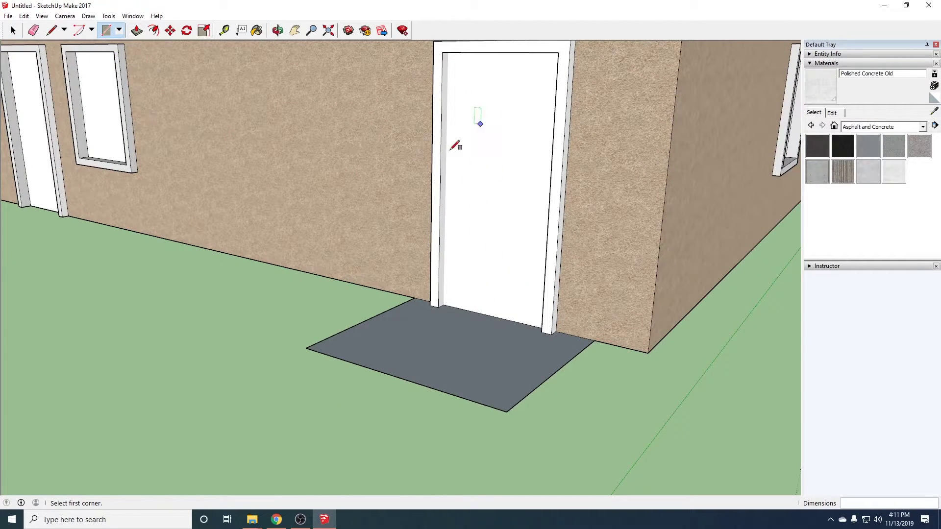
Delete the face in the corner rear door's opening and erase the line separating the threshold strip from the ground rectangle.
left_click(13, 31)
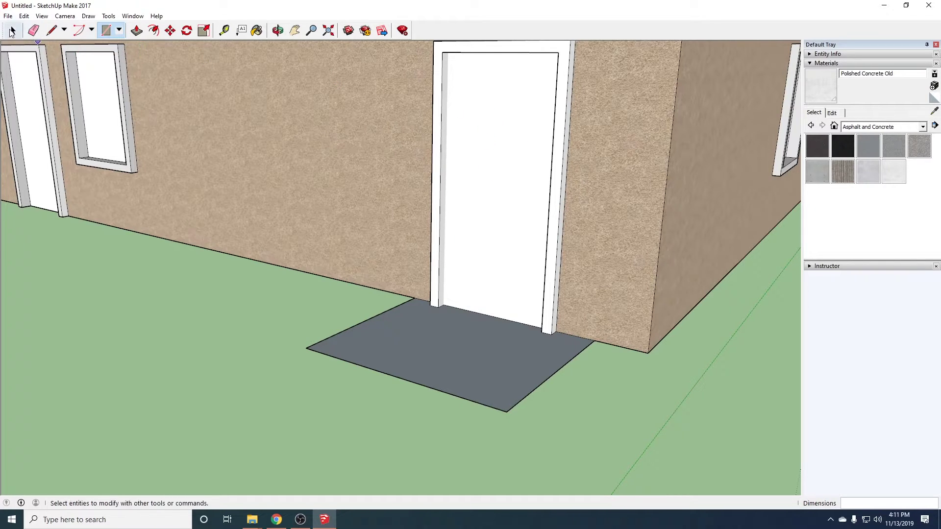
left_click(499, 178)
key("Delete")
middle_click_drag(487, 310, 521, 414)
scroll(524, 400, "up", 3)
scroll(525, 401, "up", 2)
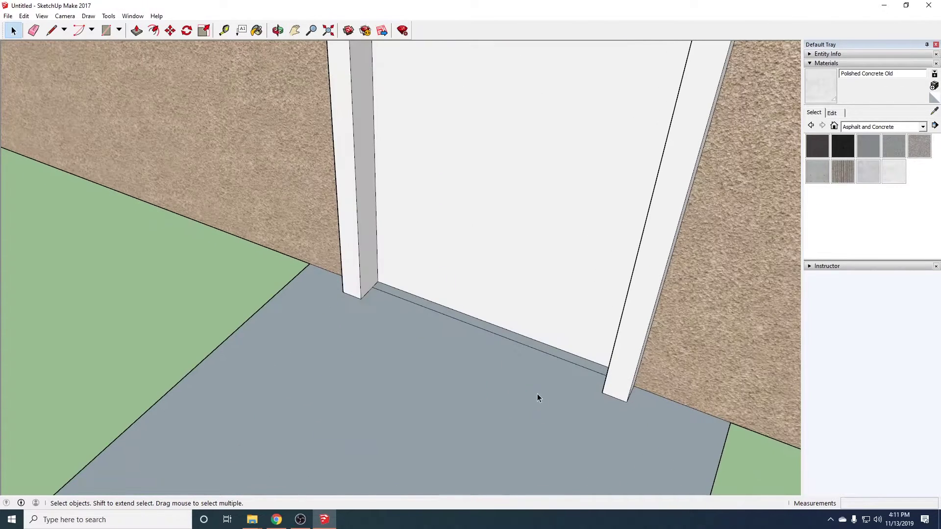
left_click(33, 30)
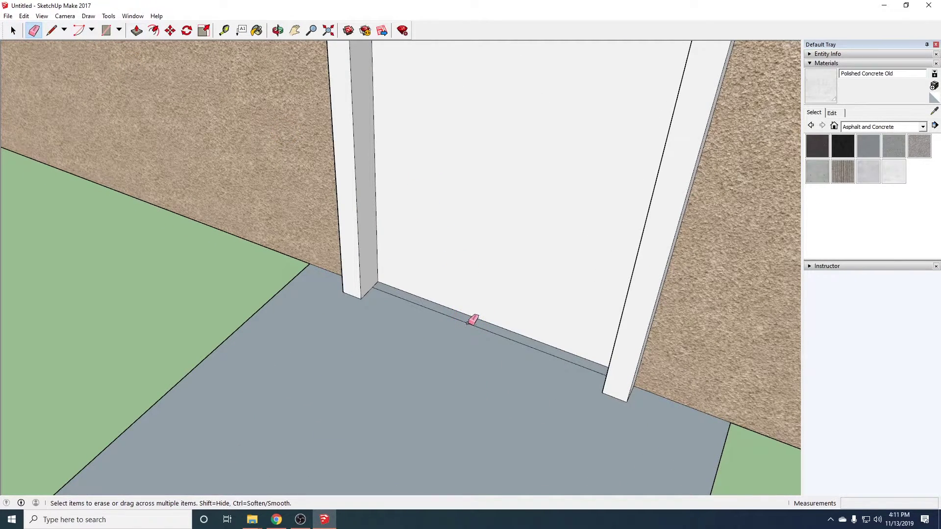
left_click(472, 321)
Raise the rectangle at the corner rear door into a thin slab with Push/Pull.
left_click(14, 31)
left_click(105, 30)
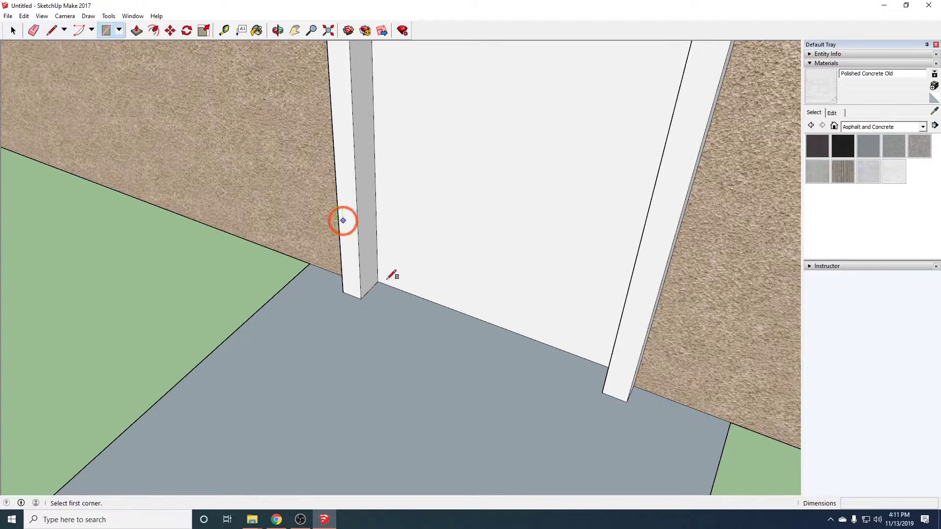
left_click(137, 30)
left_click(373, 387)
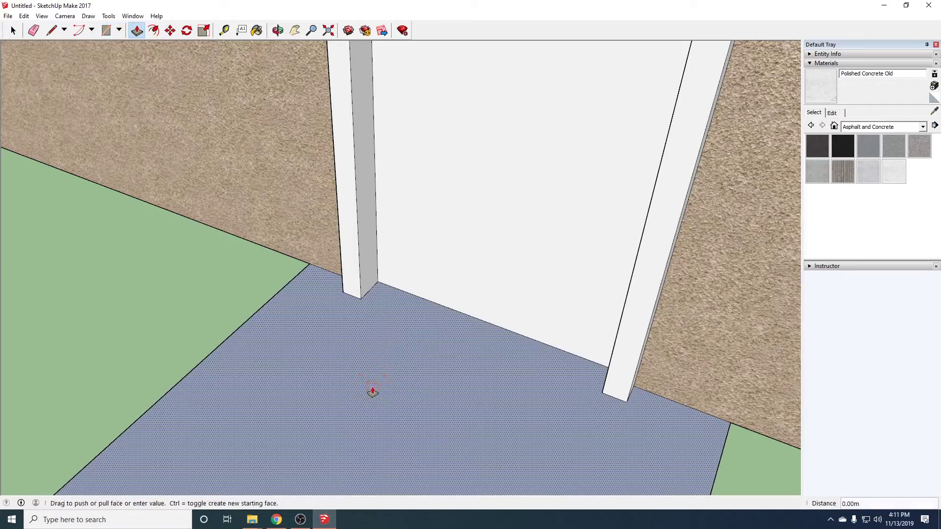
left_click(373, 387)
scroll(373, 387, "down", 3)
middle_click_drag(372, 387, 456, 339)
Reverse the top face and the side faces of the slab at the corner rear door.
left_click(13, 30)
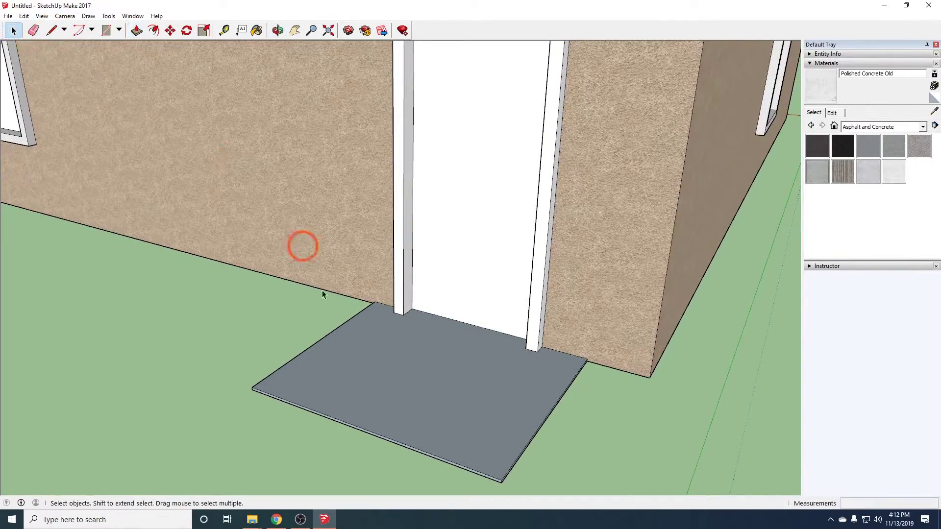
right_click(349, 372)
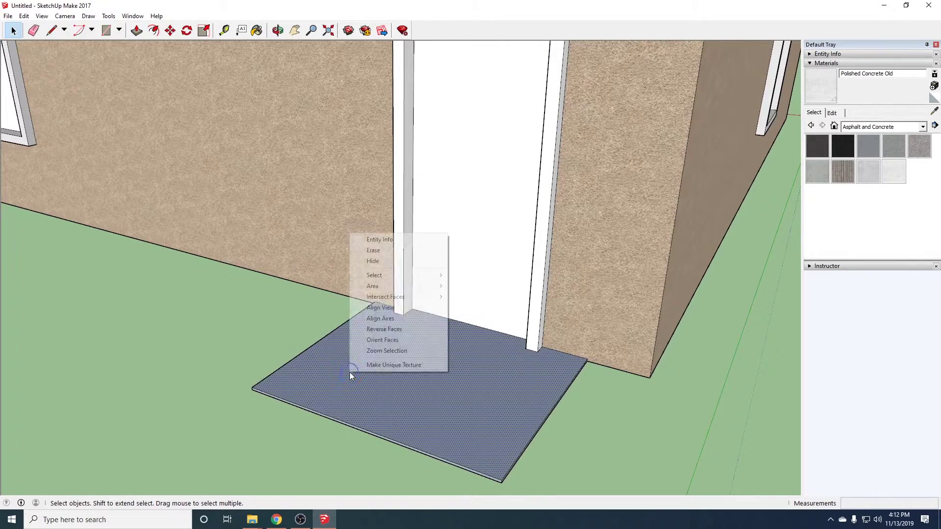
left_click(397, 329)
middle_click_drag(408, 346, 504, 428)
scroll(508, 402, "up", 5)
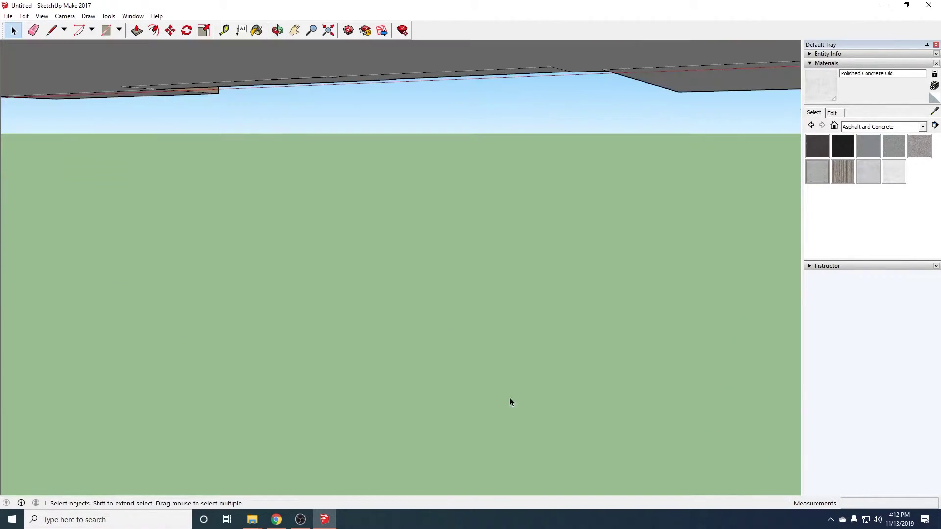
right_click(513, 278)
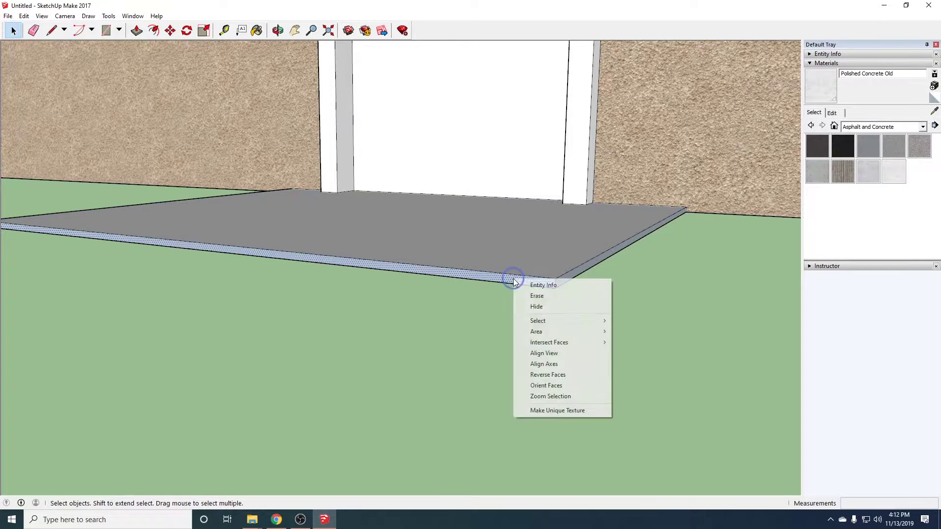
left_click(560, 373)
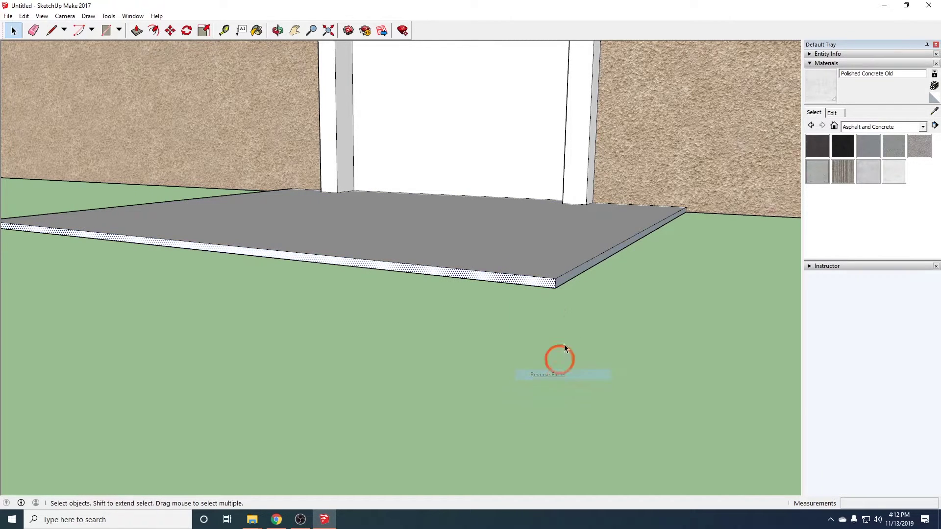
right_click(561, 283)
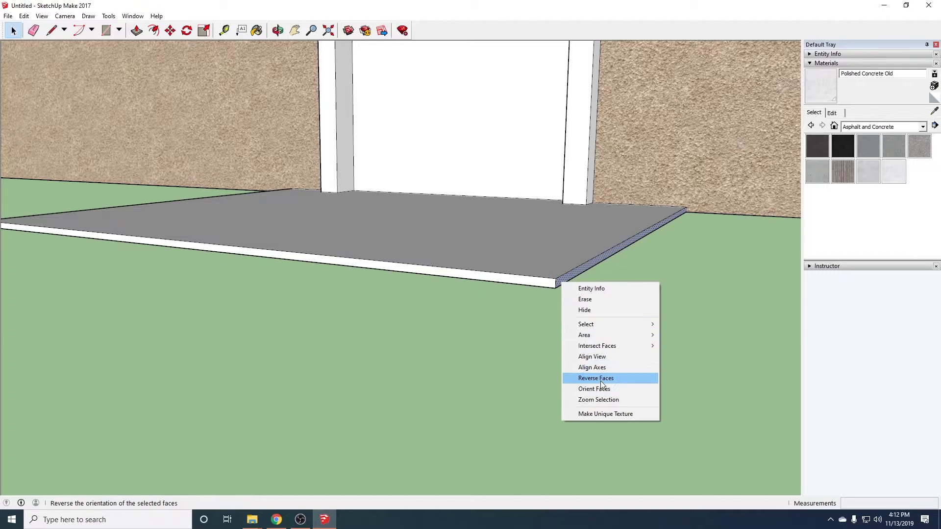
left_click(602, 378)
middle_click_drag(462, 334, 453, 283)
right_click(454, 282)
left_click(460, 373)
Draw a rectangle on the ground in front of the other rear door, between the windows.
key("b")
mouse_move(557, 329)
middle_mouse_down()
mouse_move(201, 273)
mouse_move(518, 269)
middle_mouse_up()
key("r")
left_click(477, 181)
left_click(54, 372)
Raise the rectangle at the other rear door into a thin slab with Push/Pull.
mouse_move(63, 360)
middle_mouse_down()
mouse_move(204, 271)
mouse_move(363, 265)
middle_mouse_up()
key("p")
left_click(380, 259)
scroll(380, 259, "down", 3)
left_click(374, 196)
middle_click_drag(375, 195, 504, 311)
scroll(319, 267, "up", 8)
mouse_move(255, 257)
middle_mouse_down()
mouse_move(183, 227)
mouse_move(338, 250)
middle_mouse_up()
key("p")
key("ctrl+z")
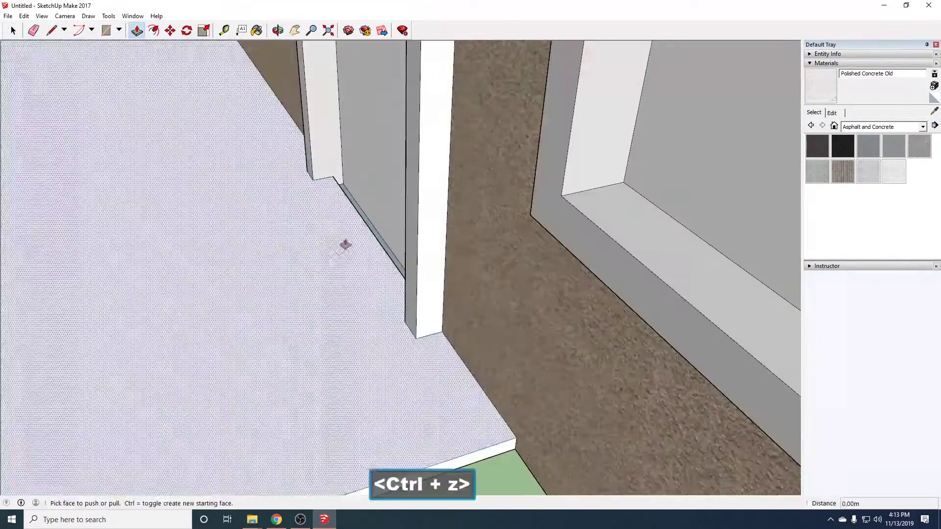
Erase the leftover threshold geometry between the second rear slab and its door.
scroll(353, 202, "up", 5)
left_click(13, 31)
left_click(352, 202)
key("e")
Look through the Colors material collection with the Paint Bucket for the doors and windows at the front of the house.
scroll(292, 176, "down", 5)
middle_click_drag(287, 384, 515, 448)
scroll(122, 226, "down", 3)
scroll(373, 294, "up", 5)
scroll(178, 321, "down", 6)
mouse_move(374, 294)
middle_mouse_down()
mouse_move(178, 322)
mouse_move(124, 312)
mouse_move(212, 385)
mouse_move(190, 366)
middle_mouse_up()
key("b")
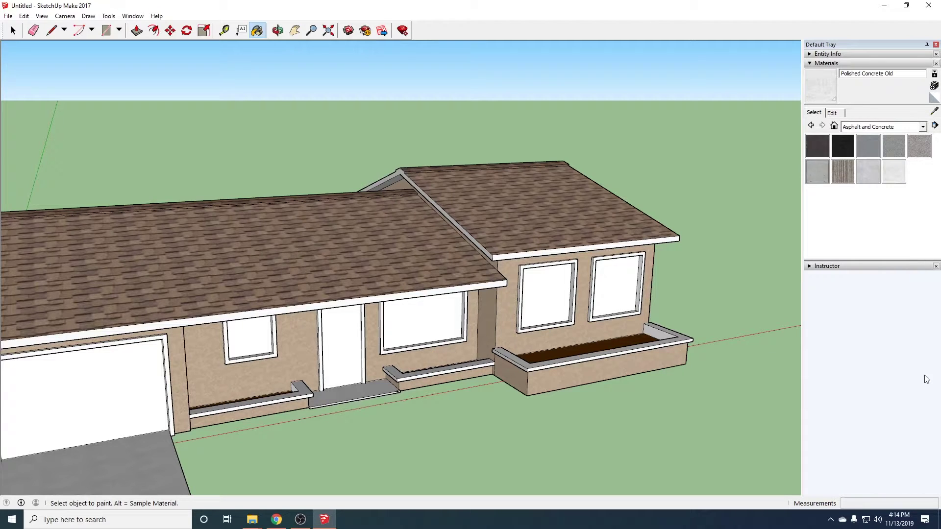
left_click(923, 127)
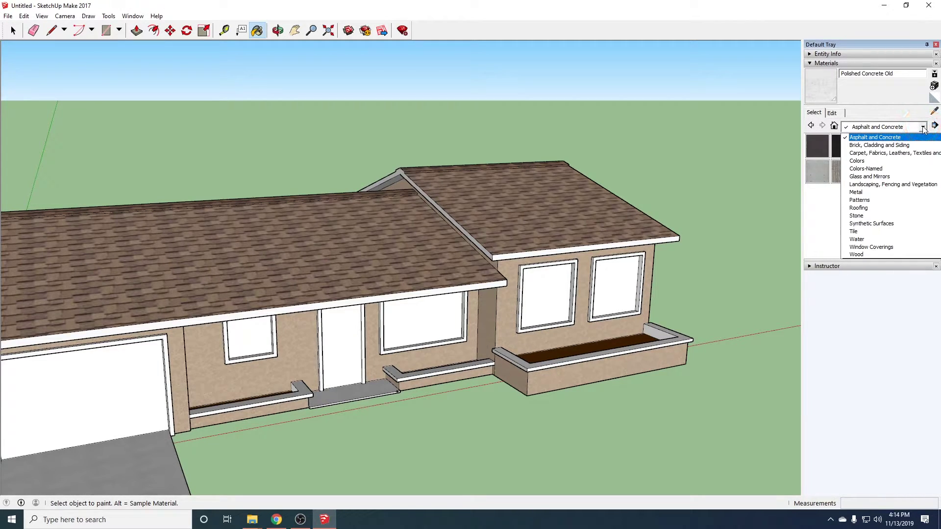
left_click(872, 160)
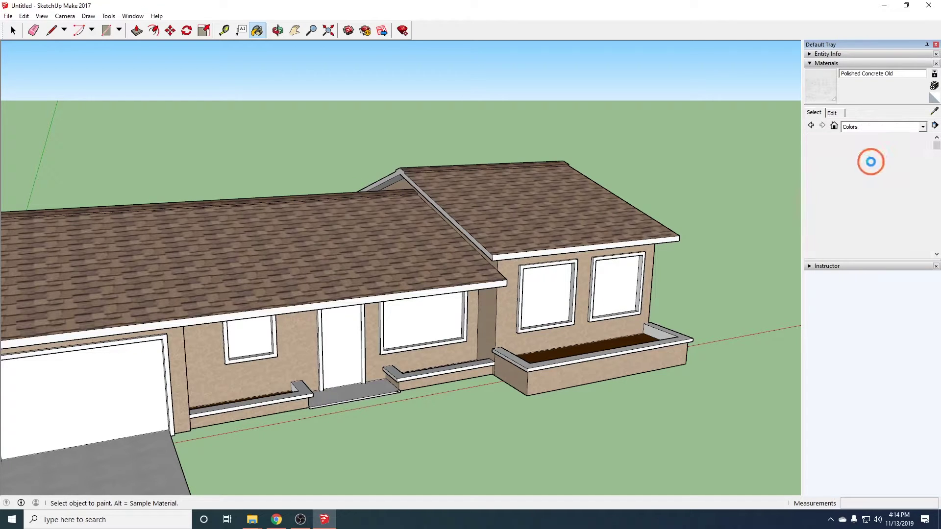
scroll(907, 217, "down", 6)
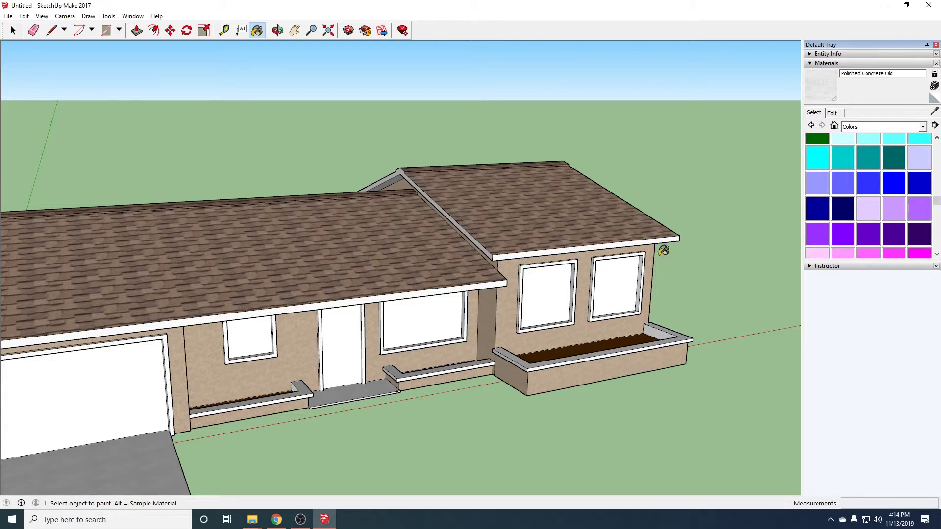
Create a new material that uses the window.png texture image.
left_click(934, 86)
left_click(717, 189)
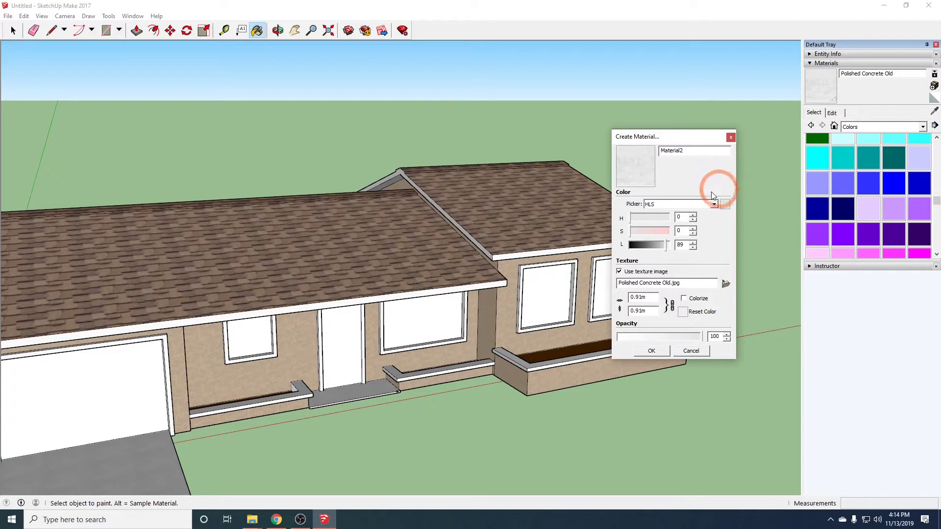
left_click(726, 284)
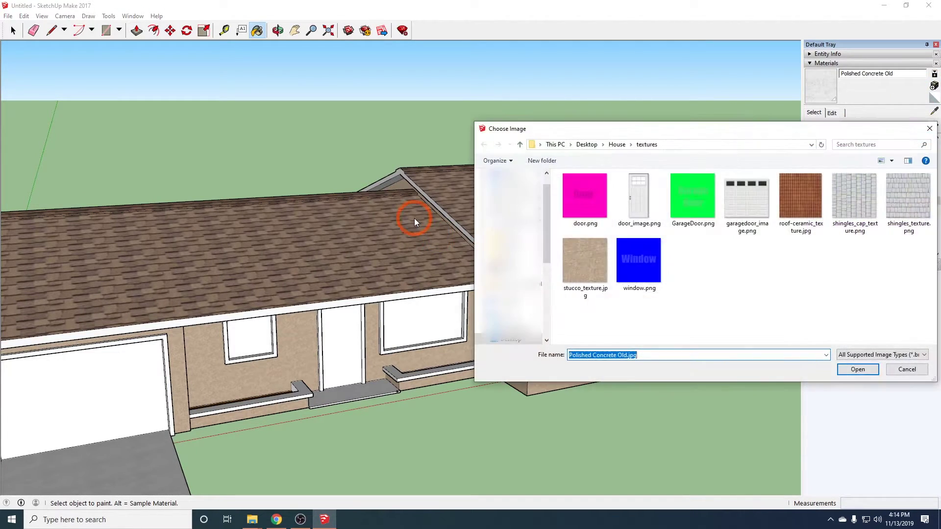
left_click(632, 259)
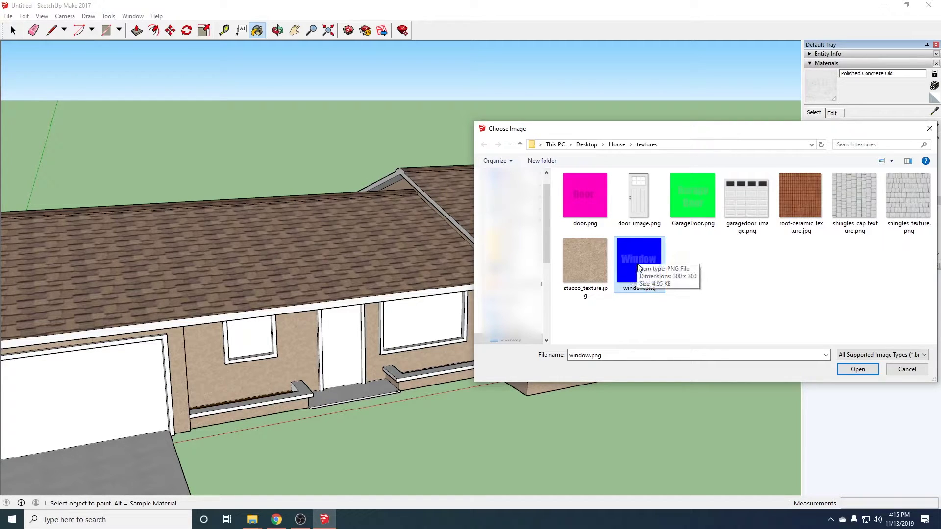
left_click(855, 371)
left_click(653, 351)
Paint the four window panes on the front of the house with the window texture.
left_click(429, 308)
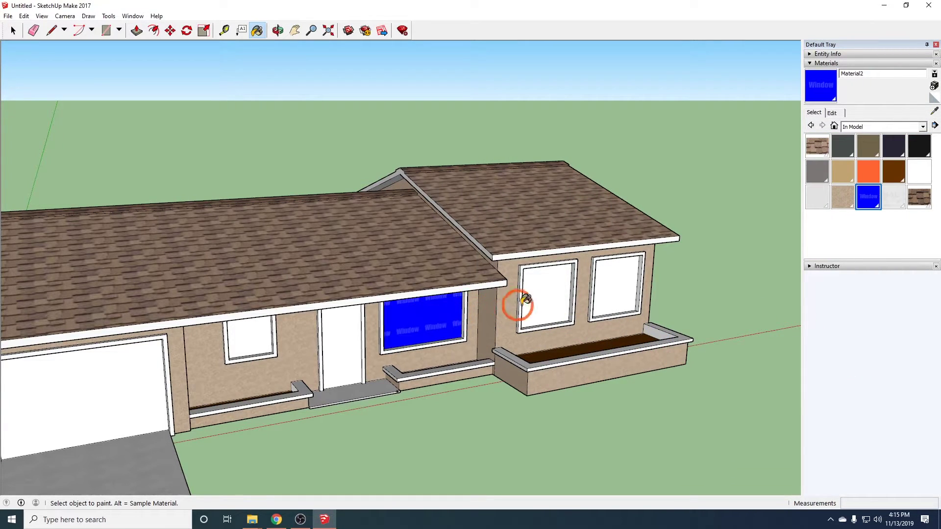
left_click(548, 294)
left_click(613, 289)
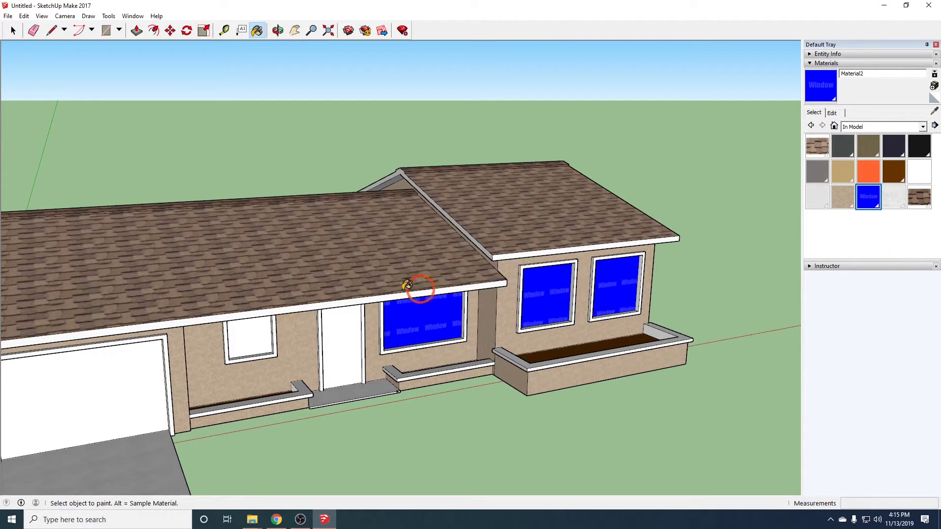
left_click(251, 332)
Paint the windows on the gable side wall and the rear wall with the window texture.
mouse_move(719, 334)
middle_mouse_down()
mouse_move(693, 378)
mouse_move(255, 313)
middle_mouse_up()
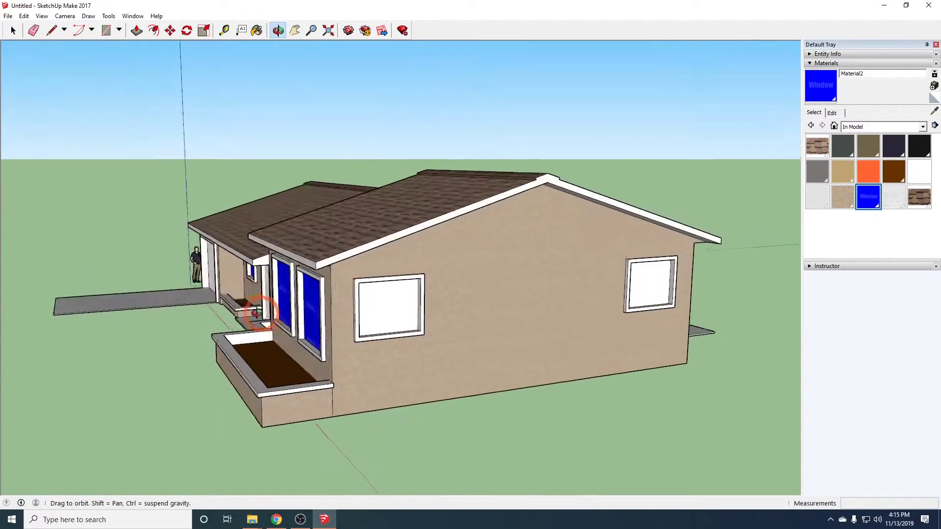
left_click(388, 305)
left_click(621, 301)
mouse_move(698, 303)
middle_mouse_down()
mouse_move(446, 320)
mouse_move(310, 294)
middle_mouse_up()
left_click(314, 297)
left_click(527, 312)
mouse_move(673, 341)
middle_mouse_down()
mouse_move(430, 332)
mouse_move(441, 319)
middle_mouse_up()
left_click(441, 319)
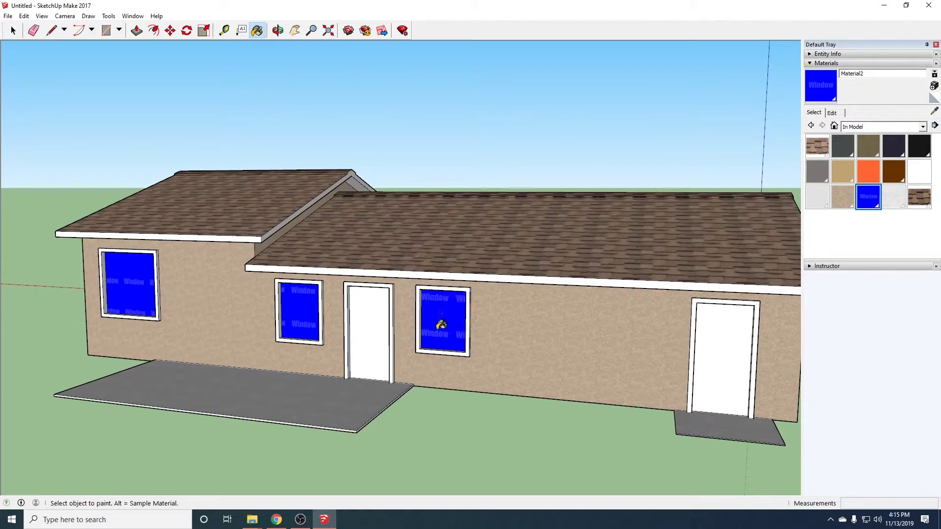
Create a new material from the door.png texture image and paint the front door with it.
mouse_move(107, 289)
middle_mouse_down()
mouse_move(304, 319)
mouse_move(294, 343)
mouse_move(313, 359)
mouse_move(668, 294)
middle_mouse_up()
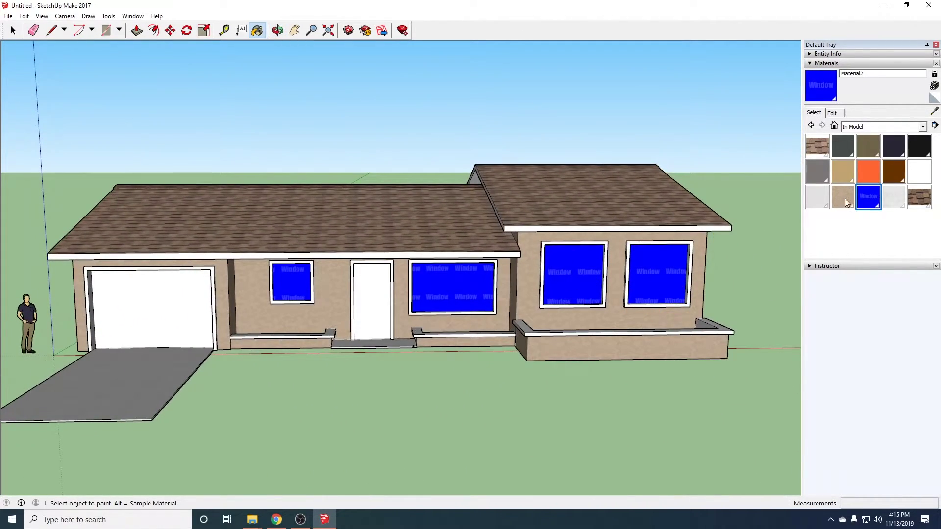
left_click(934, 86)
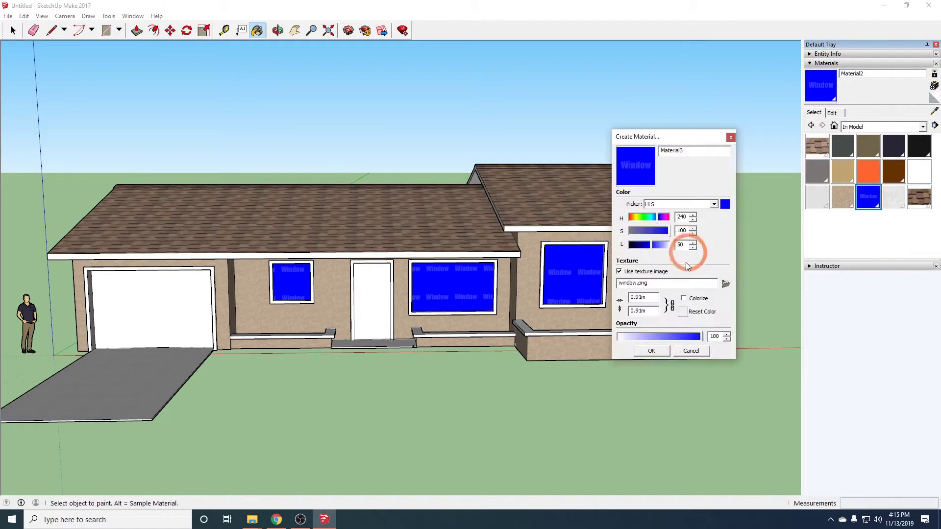
left_click(691, 350)
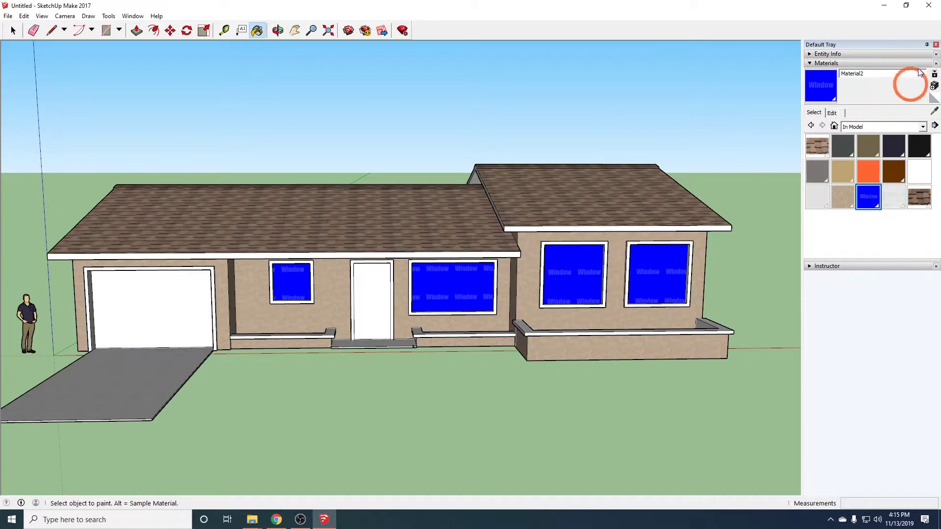
left_click(934, 85)
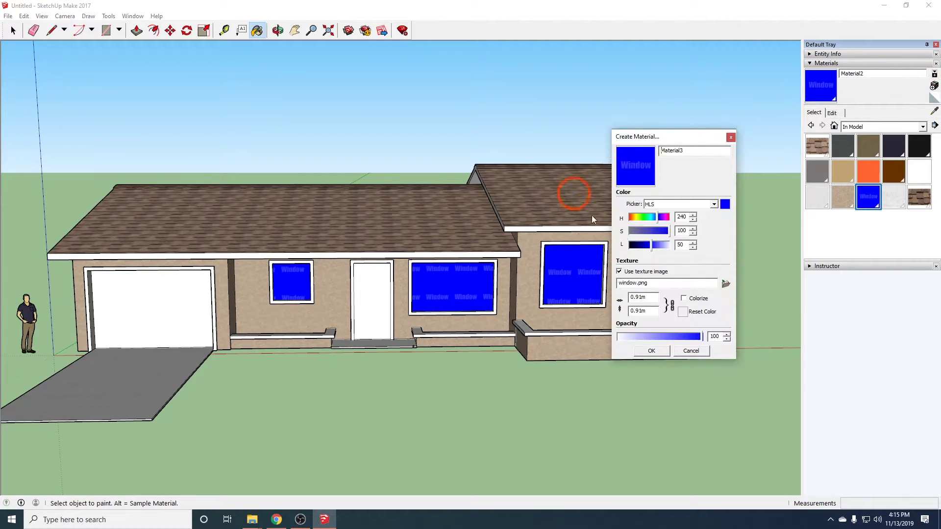
left_click(725, 284)
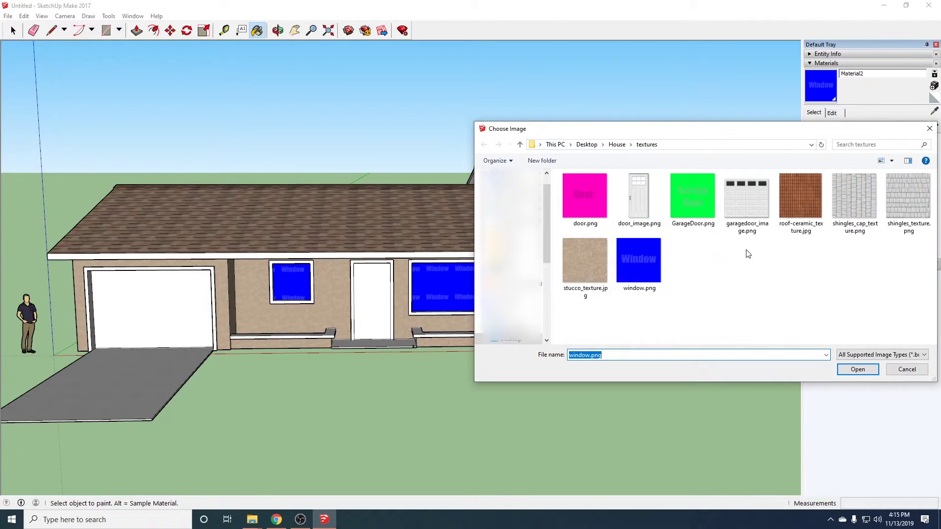
left_click(583, 198)
left_click(844, 370)
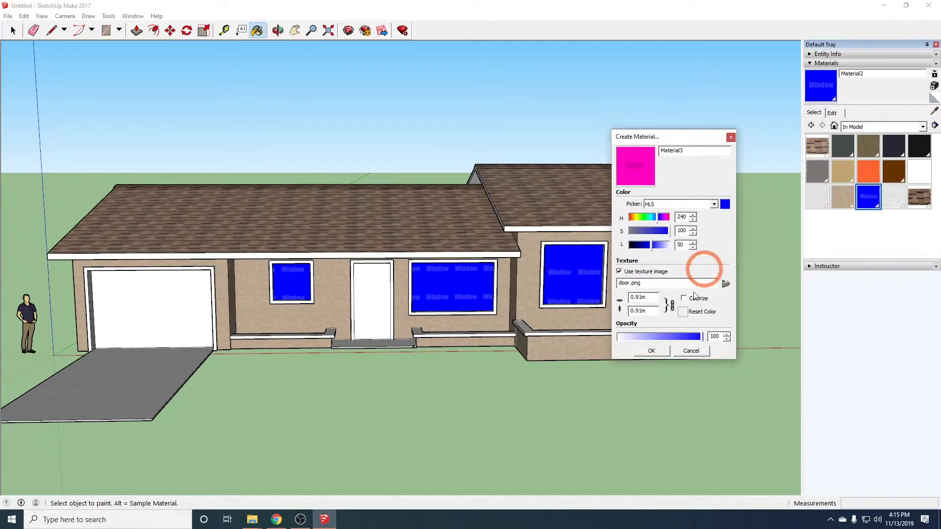
left_click(655, 351)
left_click(375, 299)
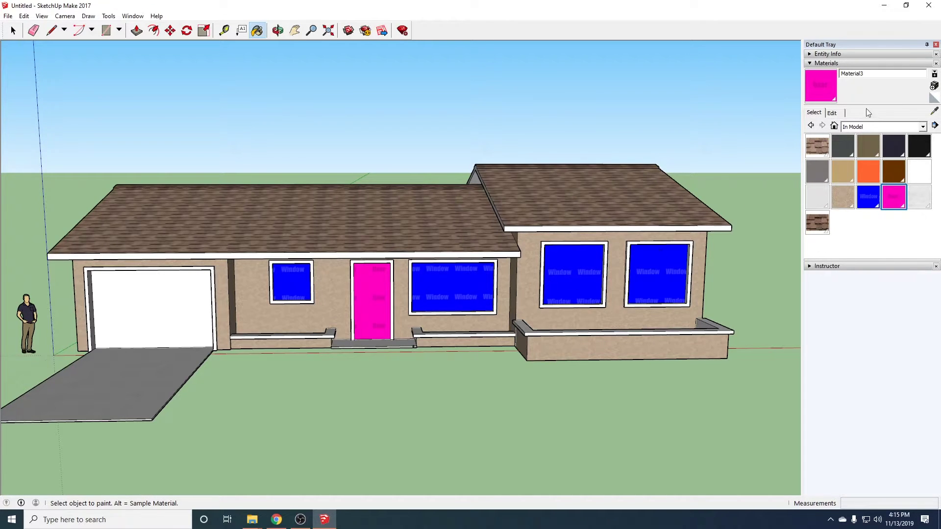
Create a new material from door_image.png and paint the front door with it.
left_click(934, 86)
left_click(671, 221)
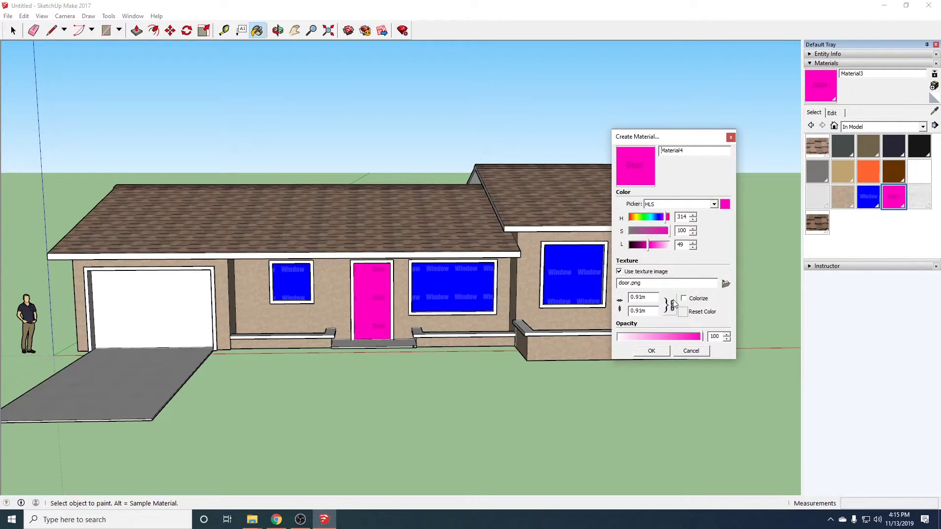
left_click(726, 283)
left_click(638, 196)
left_click(820, 356)
left_click(855, 369)
left_click(665, 352)
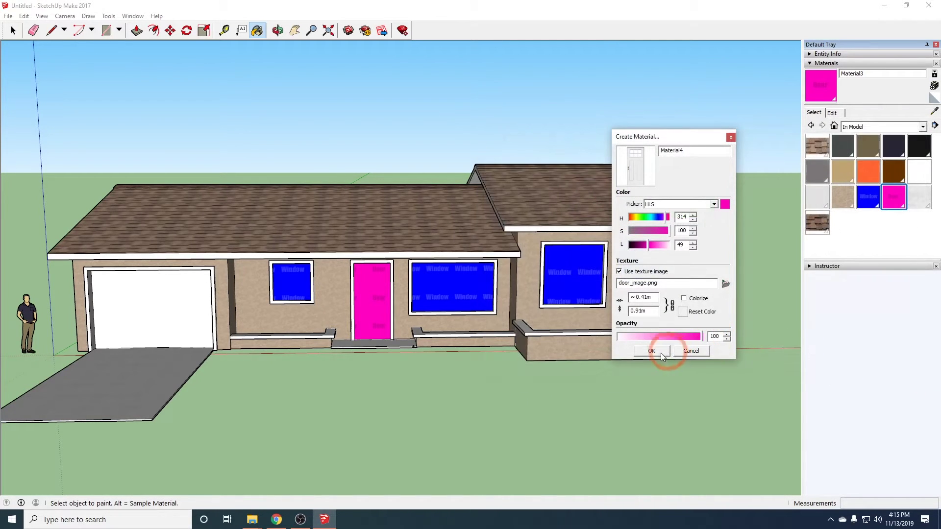
left_click(385, 294)
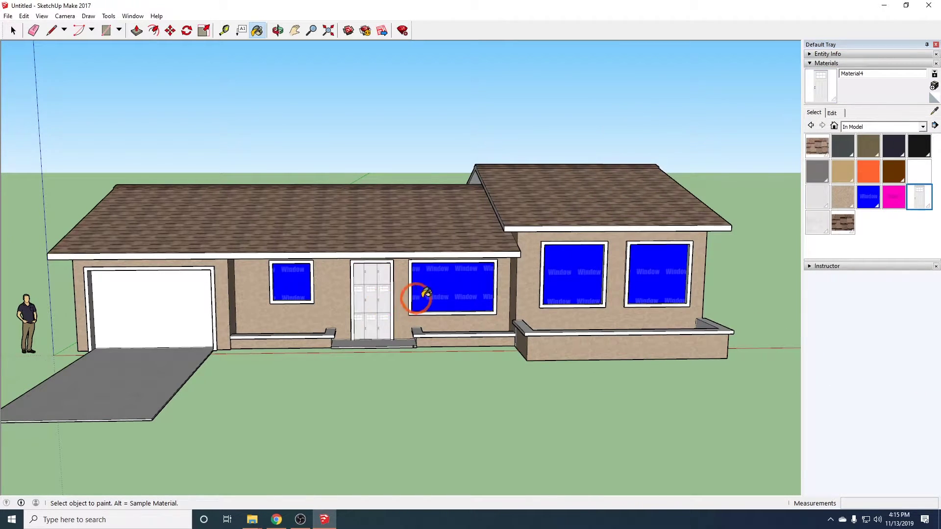
Set the door image texture's width to 1.15 m and check how it fits the front door.
scroll(374, 309, "up", 2)
scroll(374, 310, "up", 5)
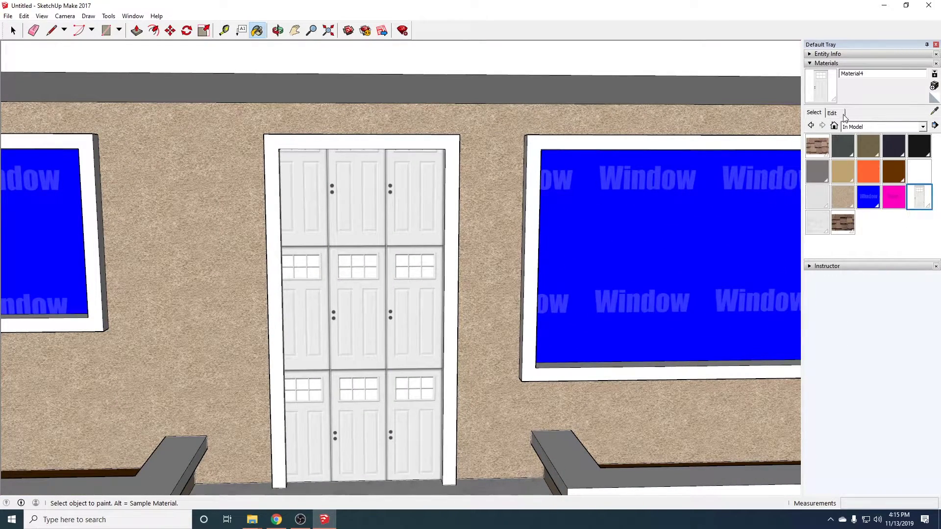
left_click(835, 113)
left_click(853, 228)
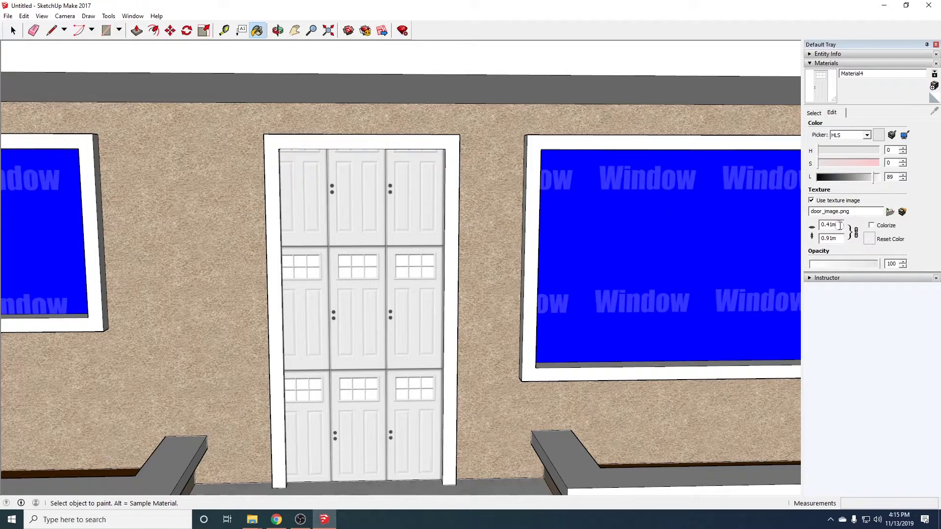
left_click(840, 226)
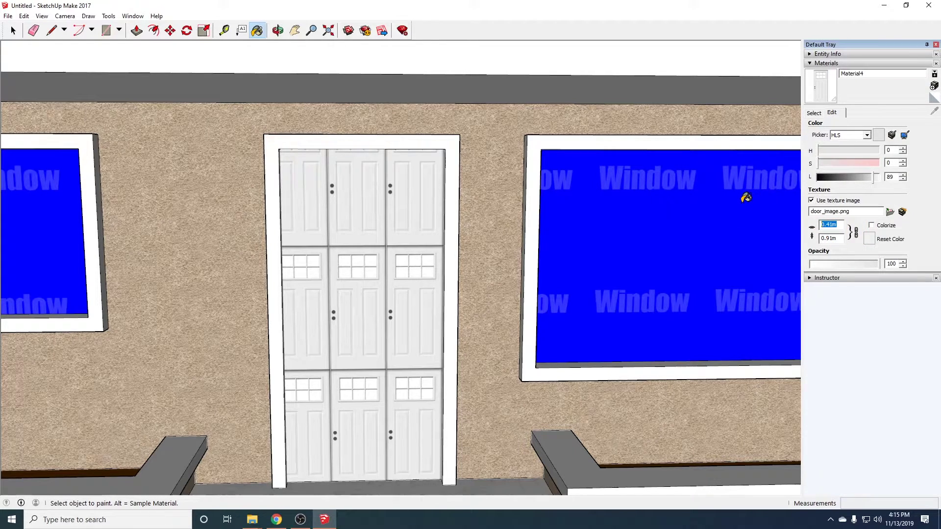
type("1.15")
left_click(831, 225)
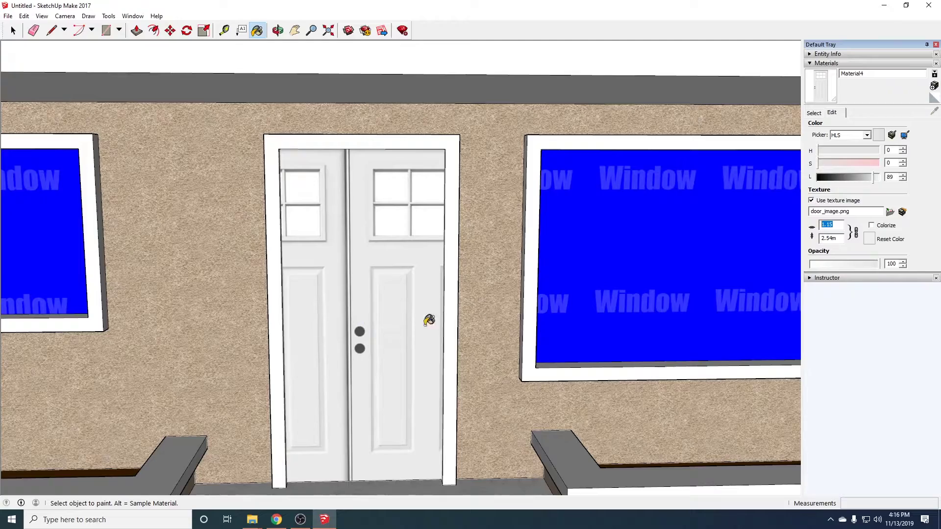
scroll(361, 325, "down", 1)
scroll(364, 324, "up", 4)
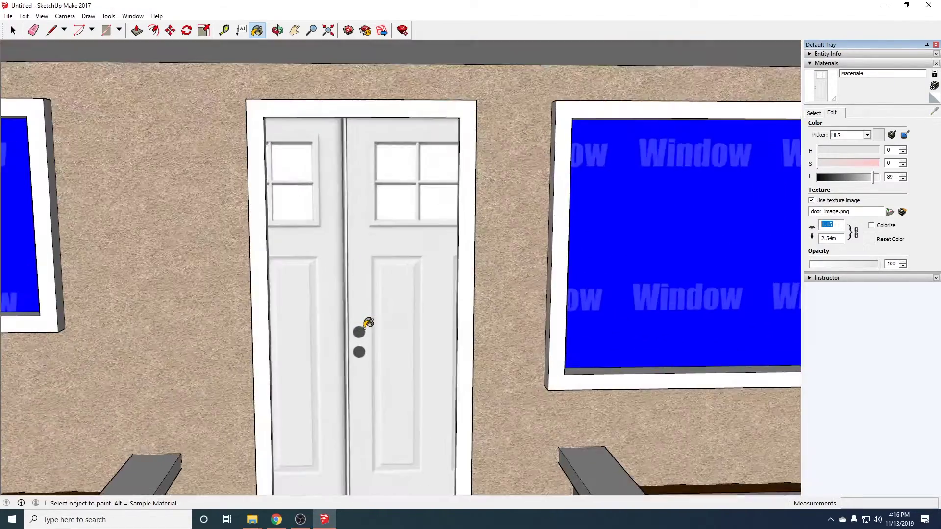
scroll(368, 322, "down", 3)
scroll(368, 322, "down", 2)
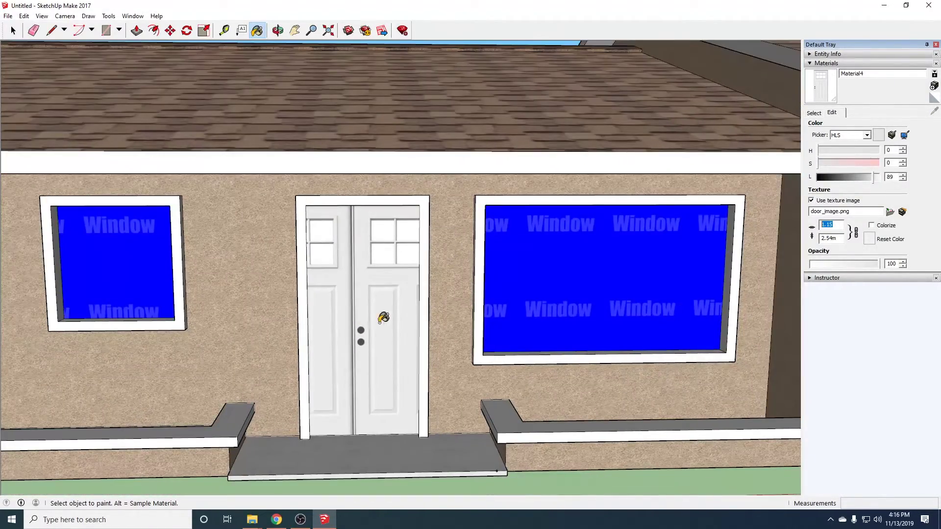
Repaint the front door with the magenta door.png material already in the model.
left_click(822, 113)
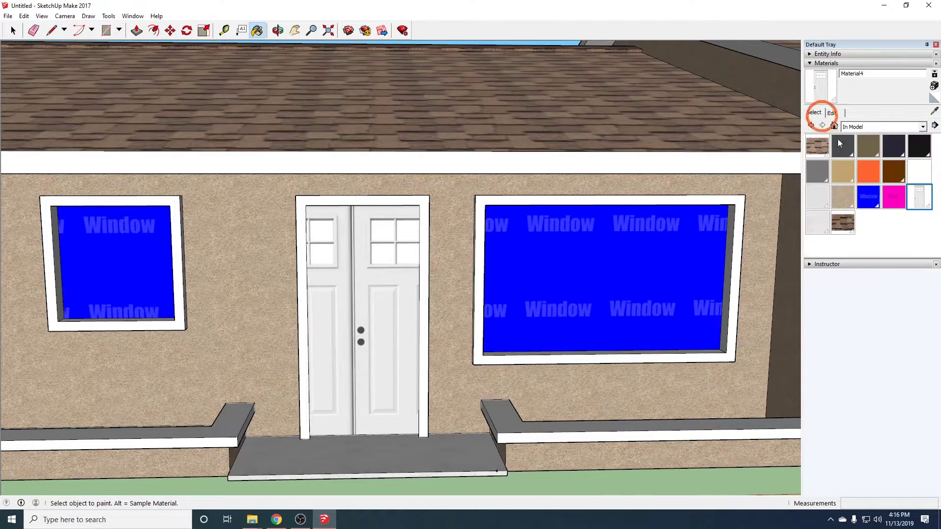
left_click(894, 196)
left_click(394, 321)
left_click(397, 318)
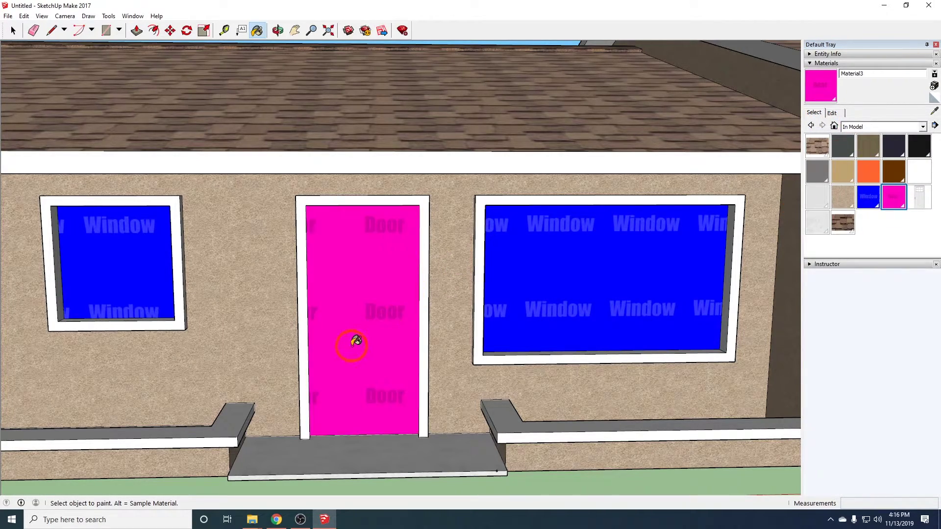
Paint the rear door nearest the garage end with the magenta door material.
scroll(353, 342, "down", 5)
mouse_move(353, 342)
middle_mouse_down()
mouse_move(227, 342)
mouse_move(550, 330)
middle_mouse_up()
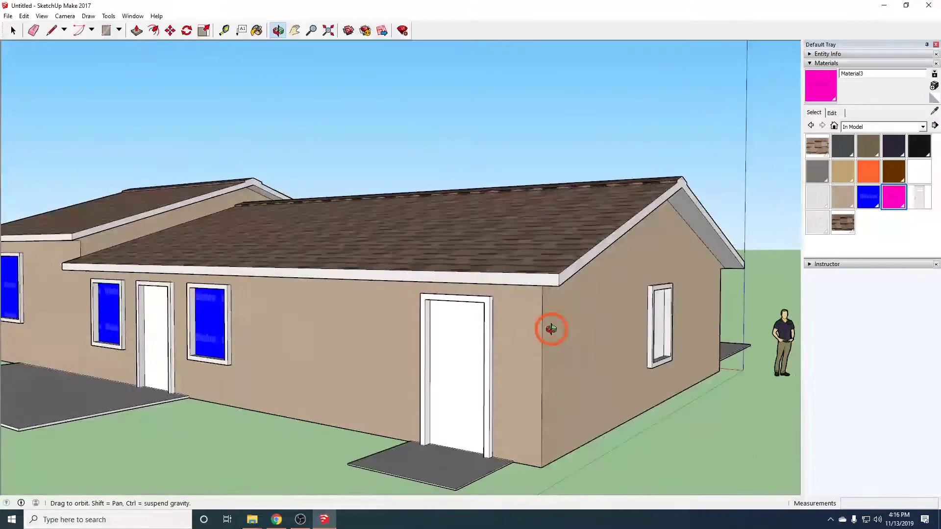
left_click(434, 352)
Sample the window material from a painted window and apply it to the window on the garage side wall.
left_click(931, 113)
left_click(266, 288)
left_click(209, 324)
left_click(608, 260)
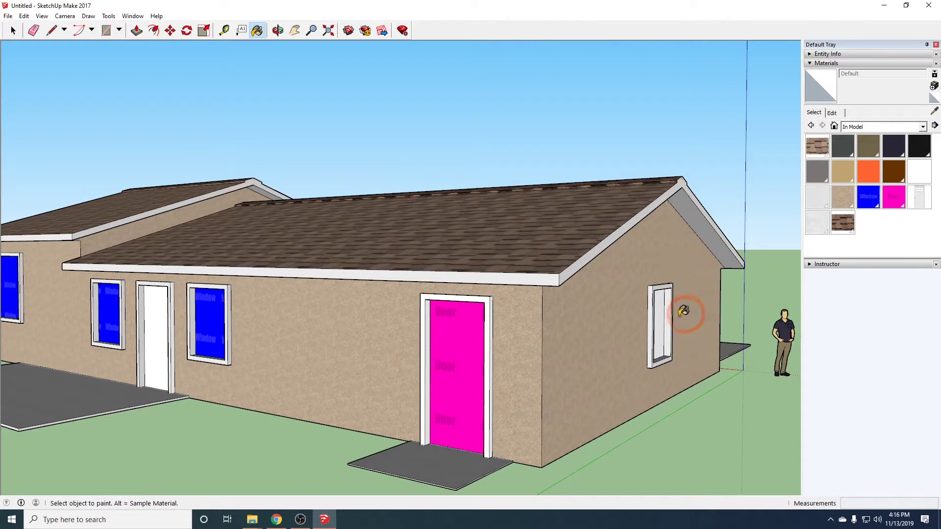
mouse_move(689, 324)
middle_mouse_down()
mouse_move(517, 326)
mouse_move(615, 298)
middle_mouse_up()
left_click(933, 111)
middle_click_drag(100, 335, 294, 320)
mouse_move(540, 306)
middle_mouse_down()
mouse_move(493, 353)
mouse_move(397, 336)
middle_mouse_up()
left_click(398, 337)
Sample the magenta material from the painted rear door and apply it to the rear door between the windows.
middle_click_drag(545, 361, 574, 336)
left_click(935, 113)
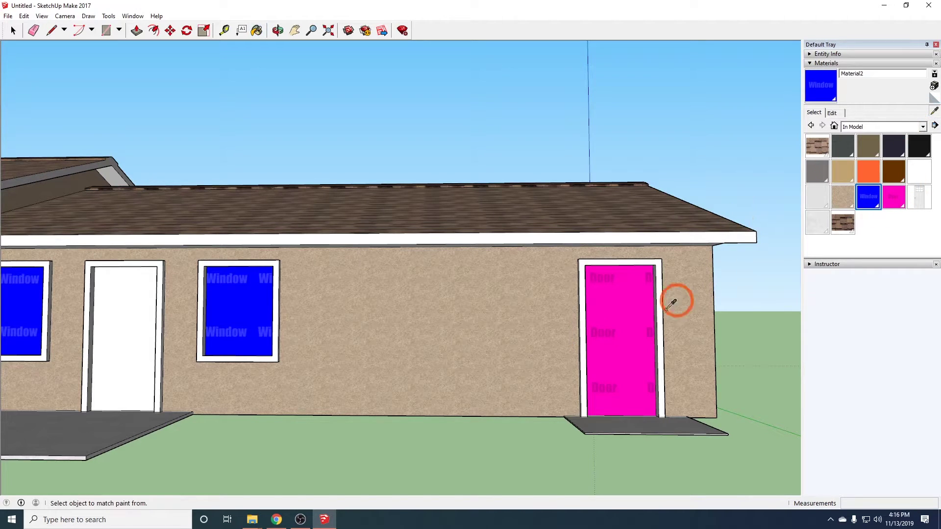
left_click(632, 314)
left_click(125, 308)
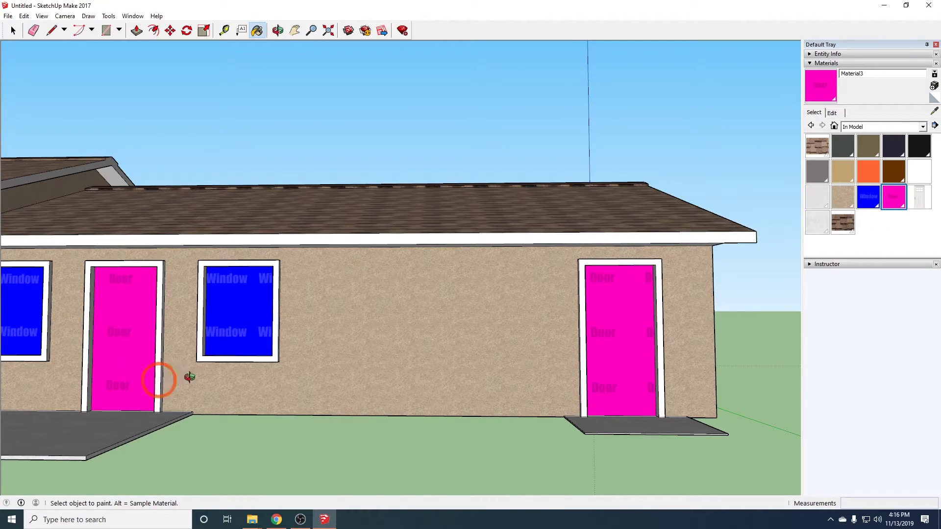
Create a new material that uses the GarageDoor.png texture image.
middle_click_drag(178, 374, 325, 369)
scroll(325, 370, "down", 5)
scroll(327, 368, "up", 3)
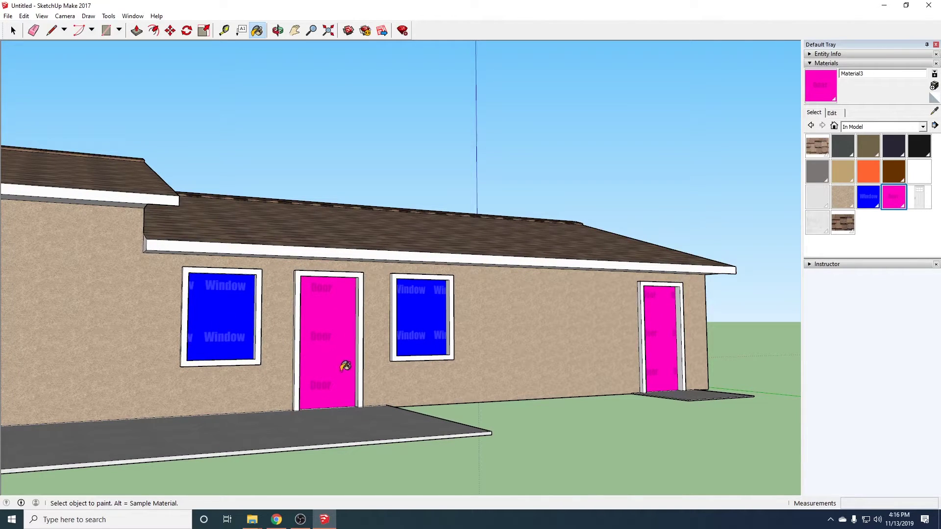
middle_click_drag(676, 343, 421, 368)
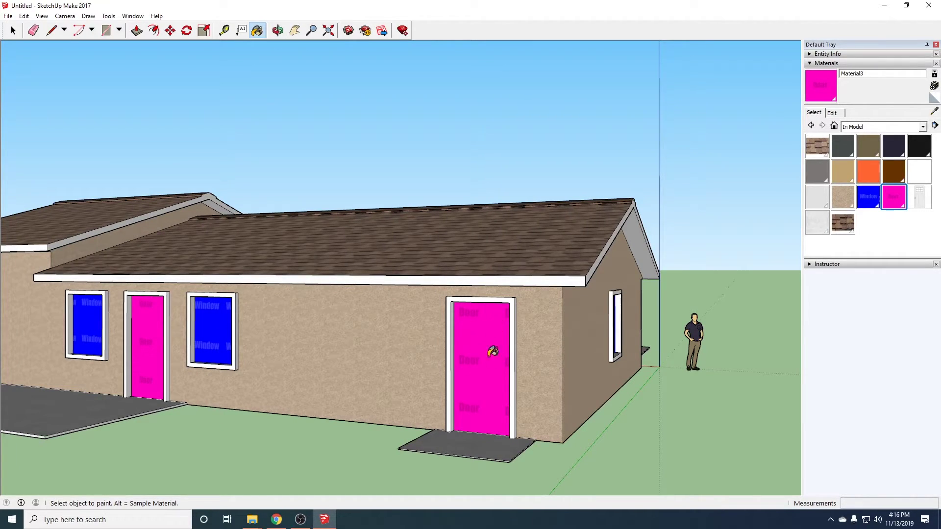
middle_click_drag(676, 325, 426, 378)
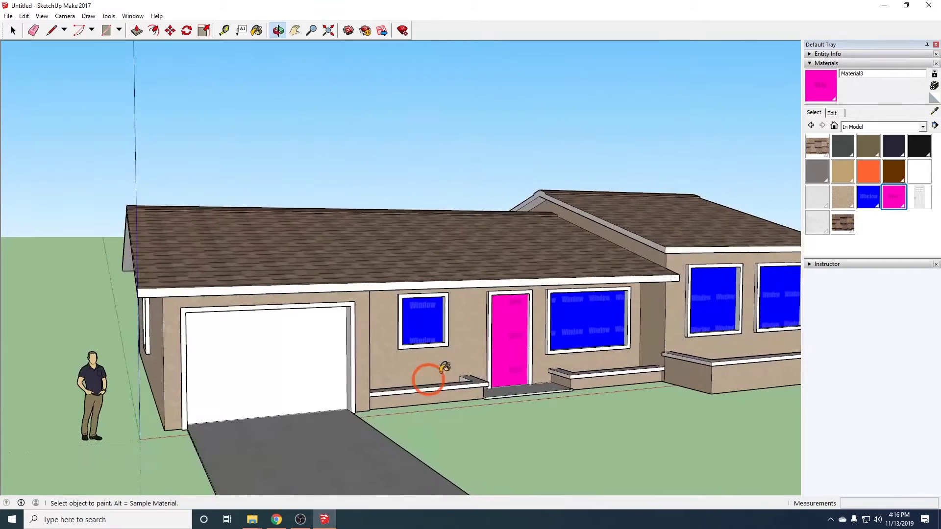
left_click(934, 87)
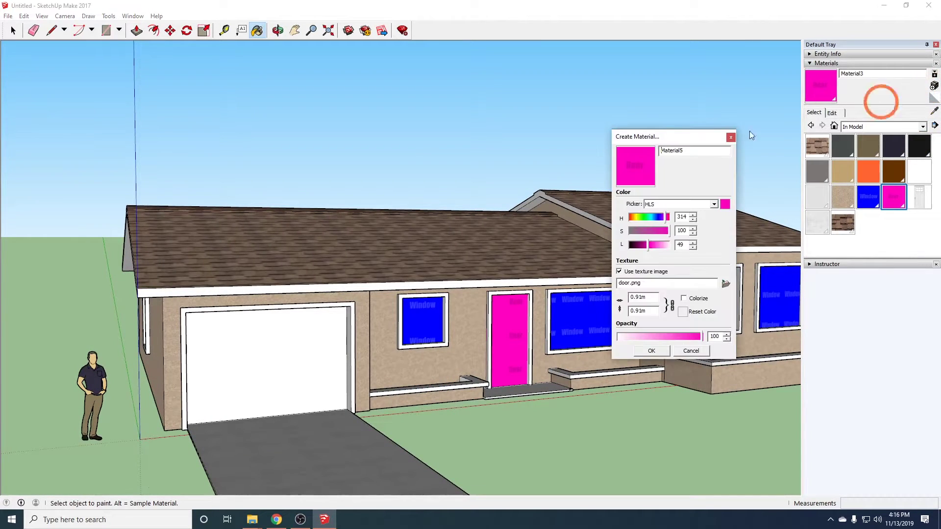
left_click(726, 282)
left_click(692, 196)
left_click(841, 373)
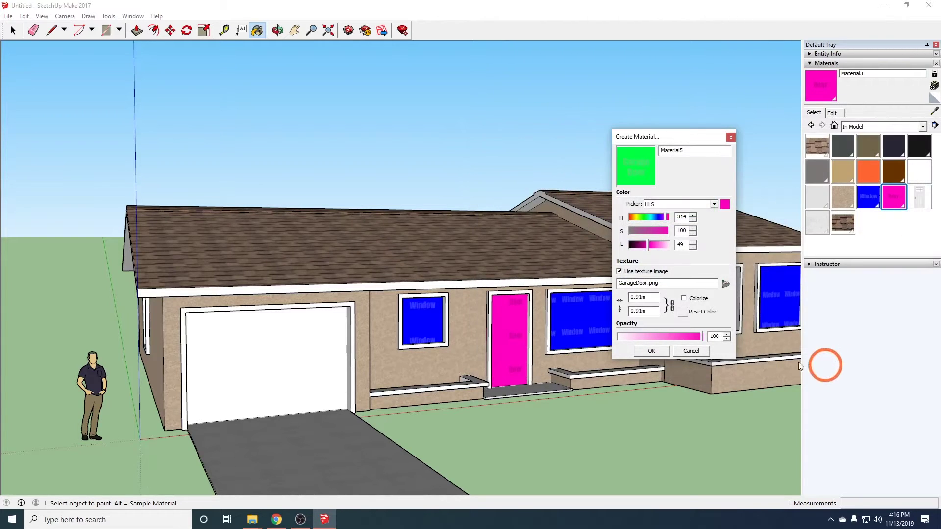
left_click(651, 351)
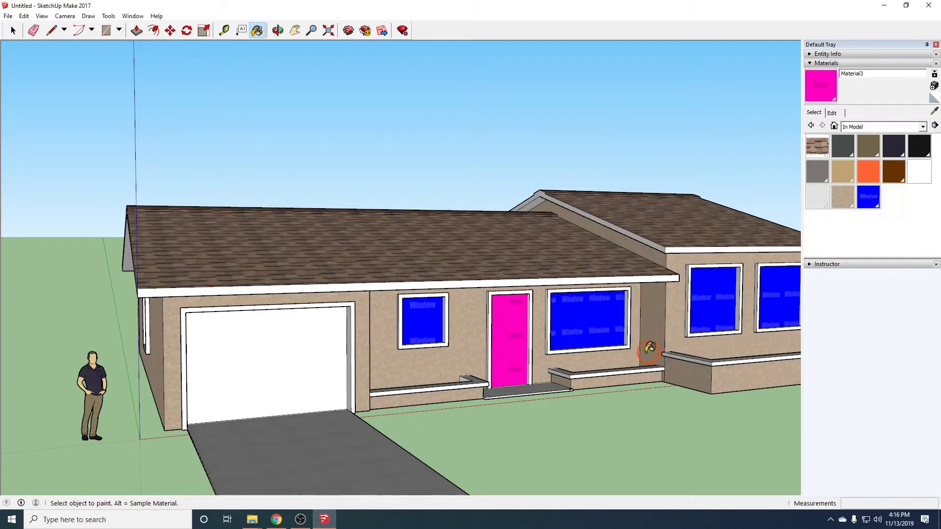
Paint the garage door with the green GarageDoor.png texture material.
left_click(309, 363)
middle_click_drag(441, 388, 166, 356)
scroll(462, 417, "down", 5)
mouse_move(664, 394)
middle_mouse_down()
mouse_move(632, 372)
mouse_move(462, 400)
mouse_move(240, 332)
mouse_move(264, 410)
mouse_move(314, 372)
mouse_move(334, 263)
middle_mouse_up()
scroll(333, 263, "up", 5)
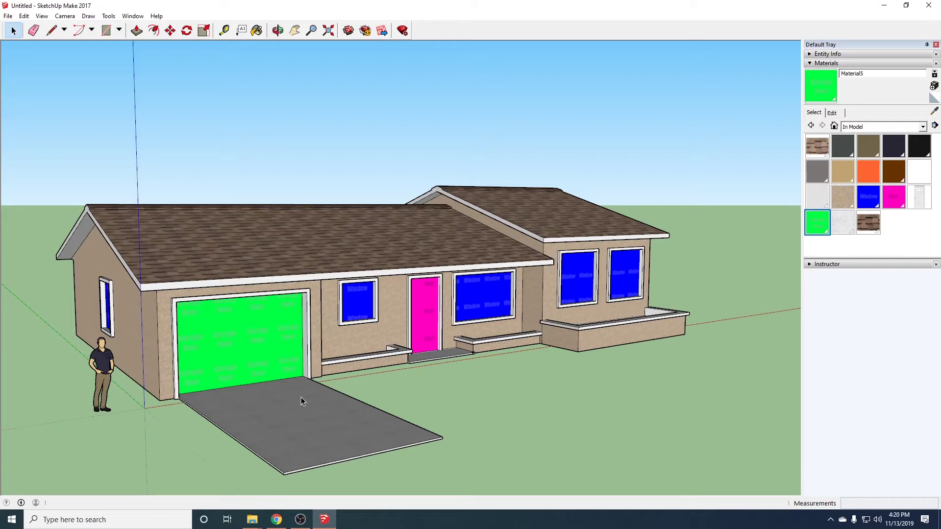
Examine the underside of the house and driveway along with the garage side wall.
middle_click_drag(301, 396, 452, 157)
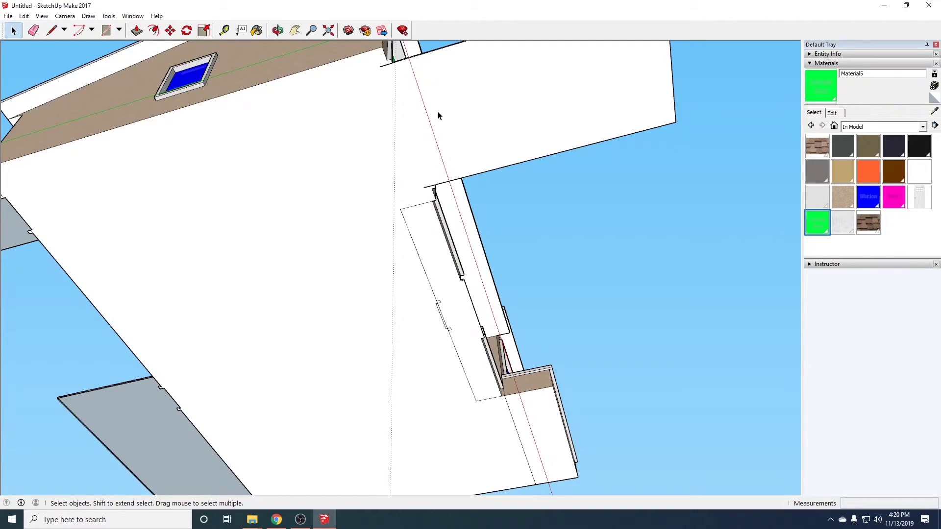
middle_click_drag(436, 116, 334, 307)
middle_click_drag(316, 354, 409, 216)
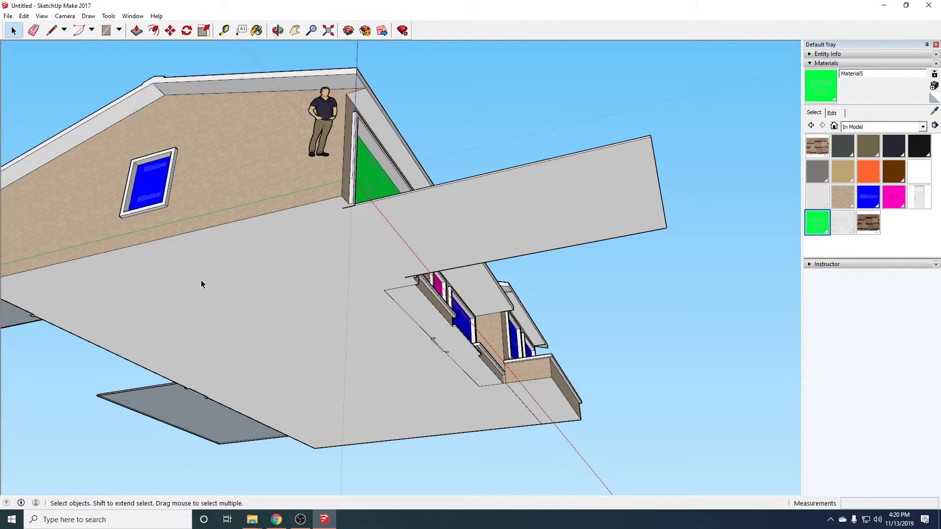
scroll(196, 274, "up", 10)
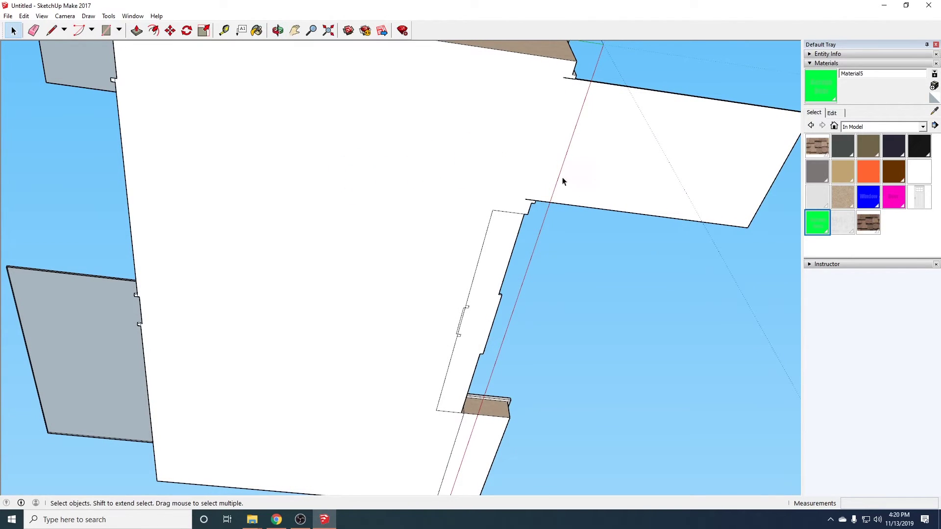
middle_click_drag(498, 157, 301, 290)
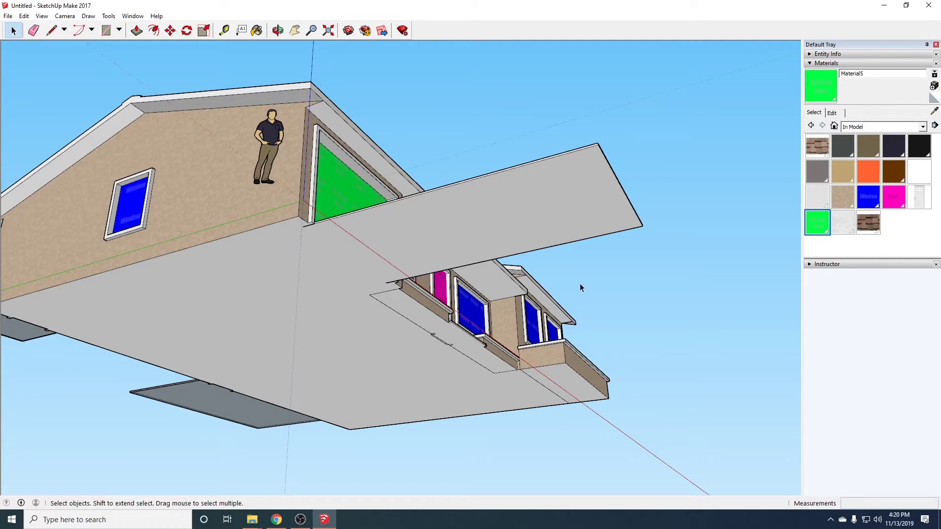
middle_click_drag(420, 243, 306, 413)
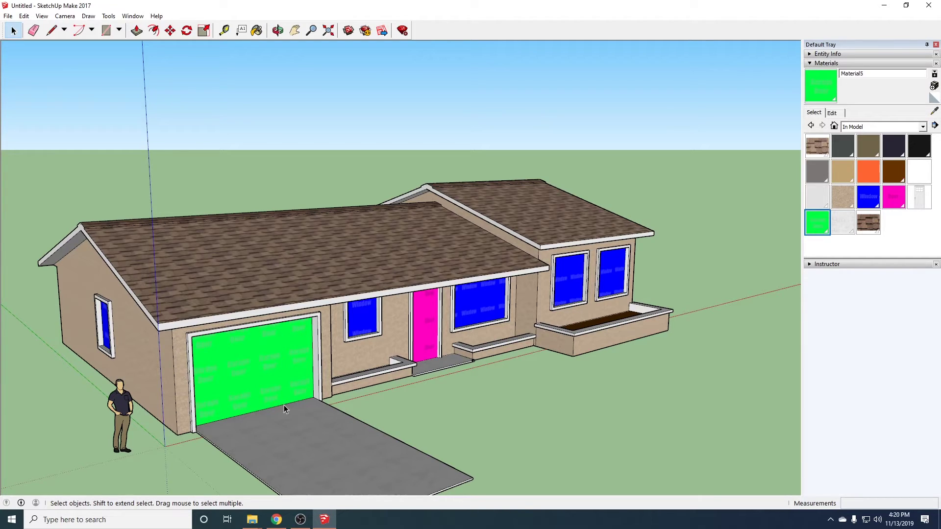
middle_click_drag(242, 440, 468, 136)
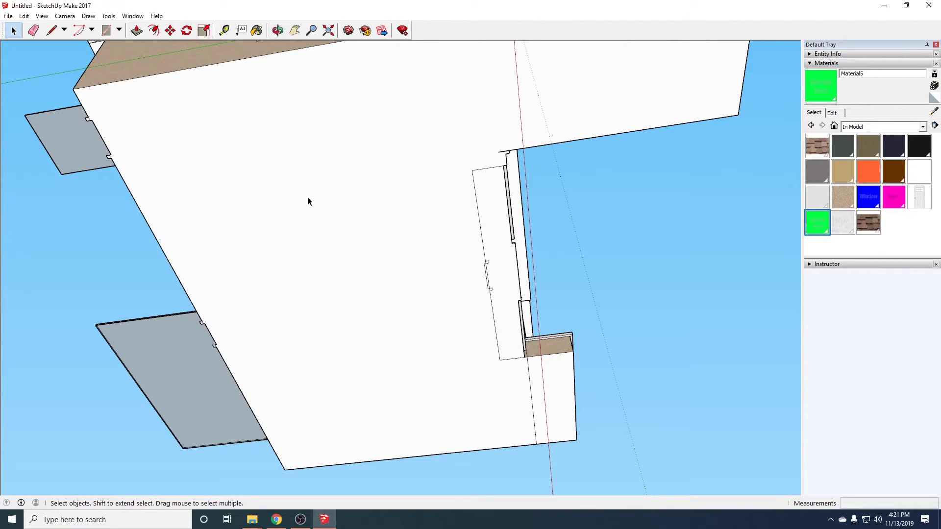
middle_click_drag(407, 186, 313, 384)
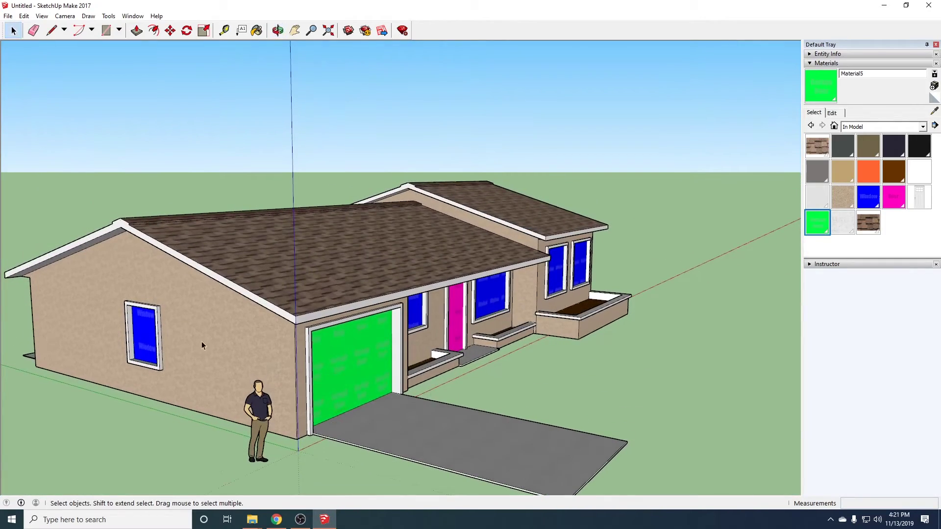
middle_click_drag(243, 349, 402, 309)
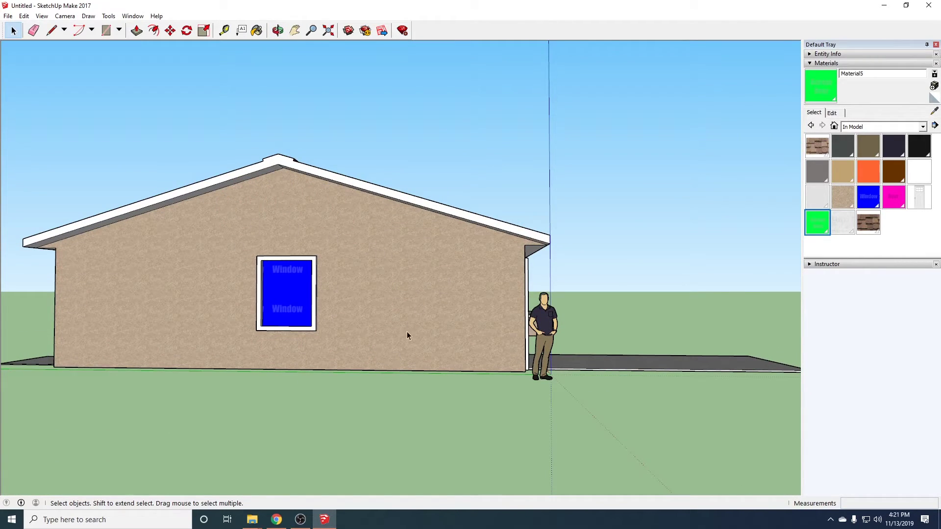
middle_click_drag(457, 290, 456, 350)
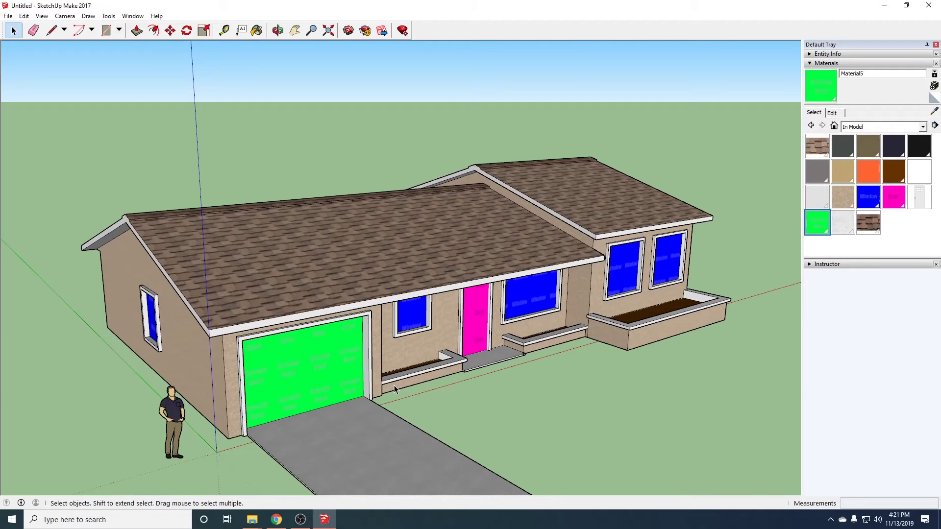
Delete the large bottom face spanning the underside of the house and driveway.
middle_click_drag(338, 439, 485, 326)
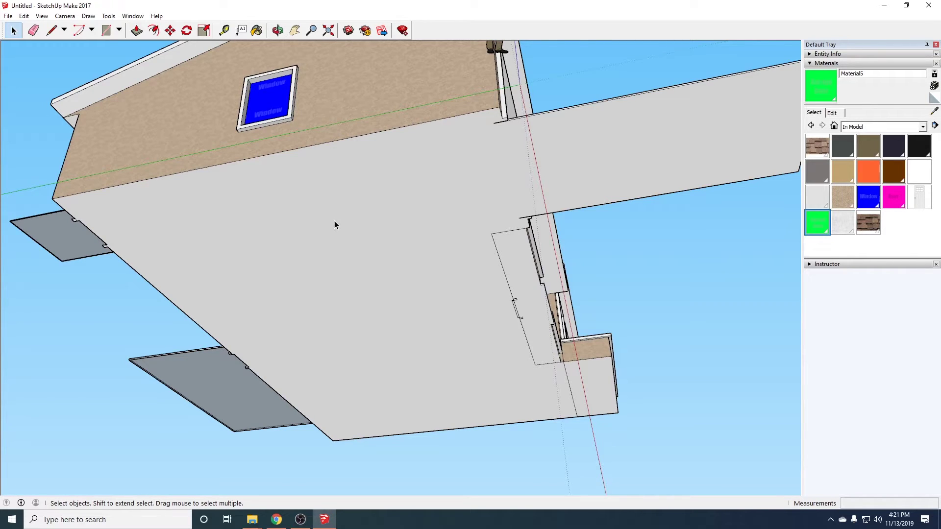
left_click(343, 210)
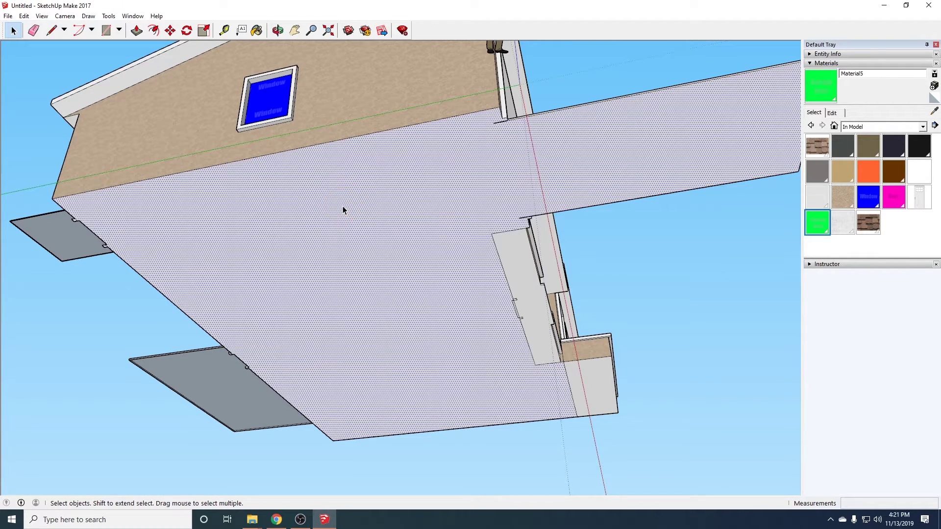
key("Delete")
Delete the remaining bottom faces beneath the front entry area and the large corner planter.
middle_click_drag(563, 241, 492, 162)
left_click(551, 245)
key("Delete")
left_click(590, 377)
key("Delete")
middle_click_drag(521, 392, 560, 451)
left_click(513, 233)
key("Delete")
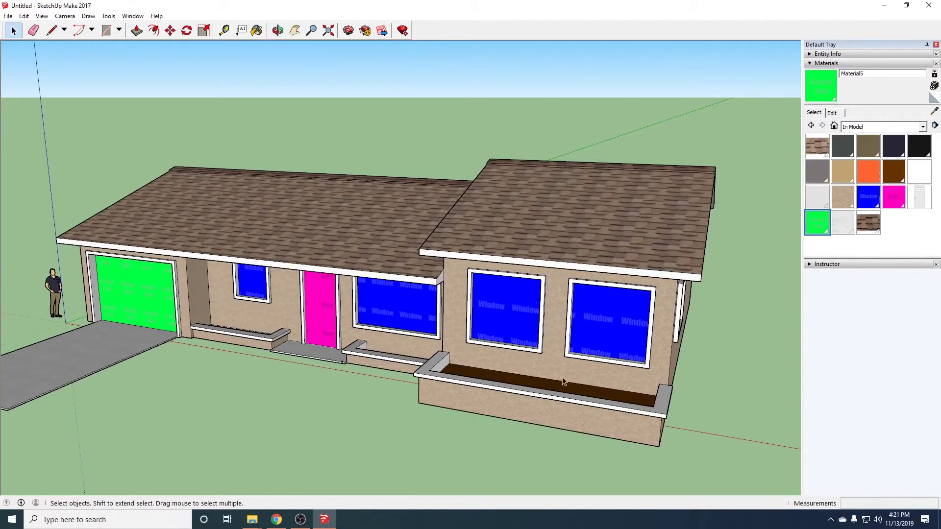
Delete the leftover bottom face under the small planter below the wide front window.
middle_click_drag(566, 329, 511, 184)
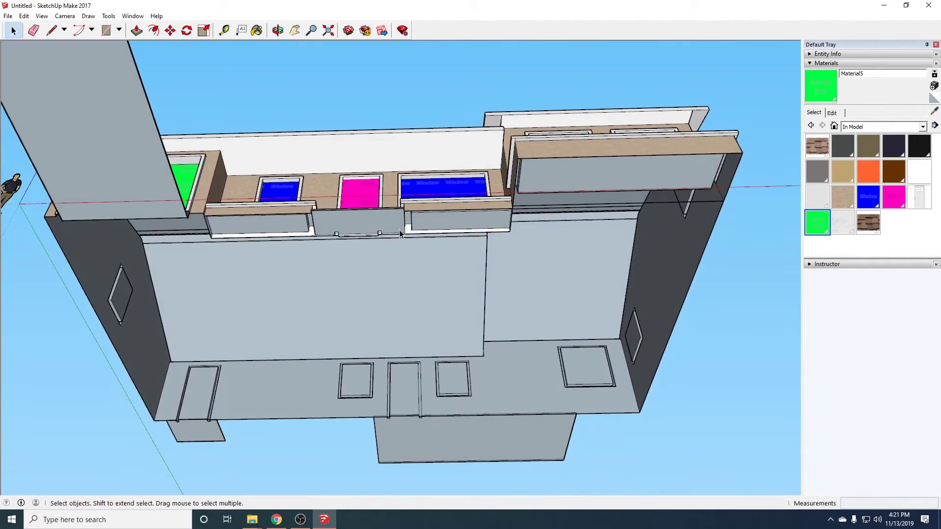
left_click(384, 235)
key("Delete")
left_click(302, 237)
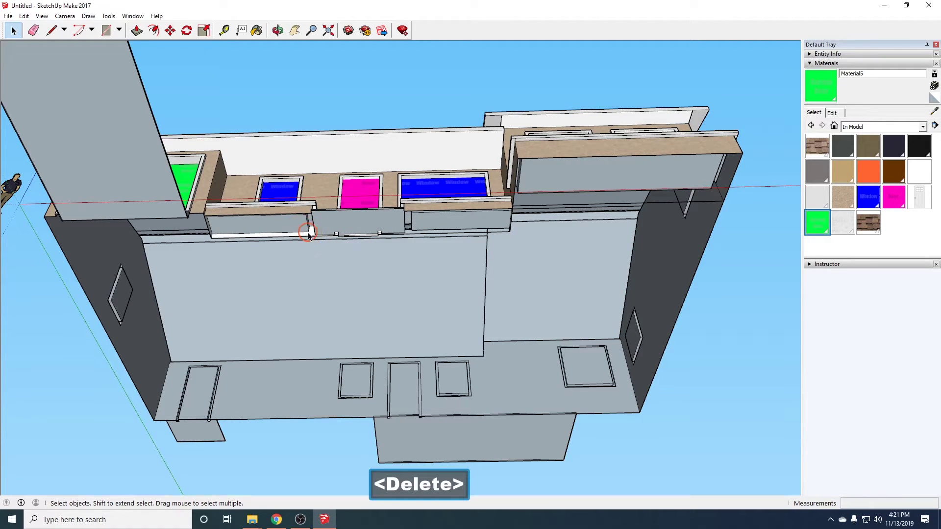
key("Delete")
key("ctrl")
key("ctrl+z")
Delete the leftover bottom face under the small planter between the garage and the front door.
scroll(282, 240, "up", 6)
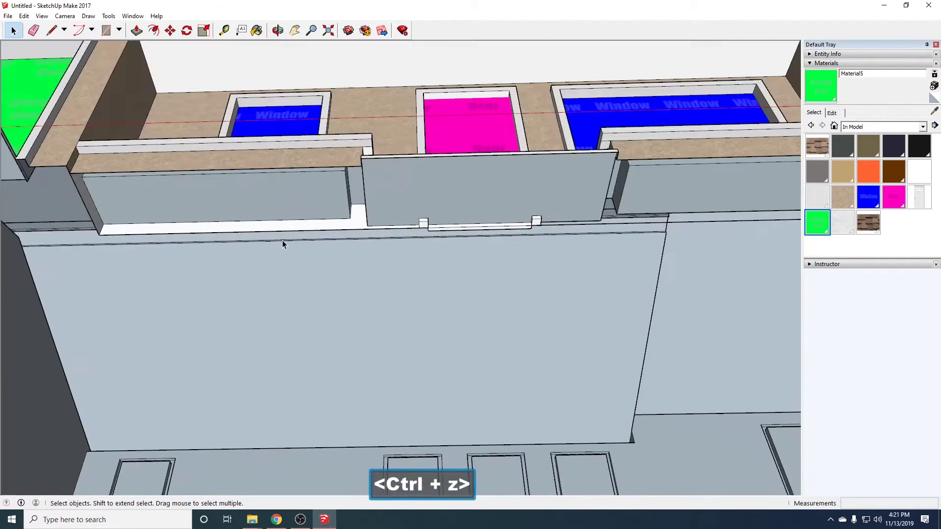
left_click(395, 219)
key("Delete")
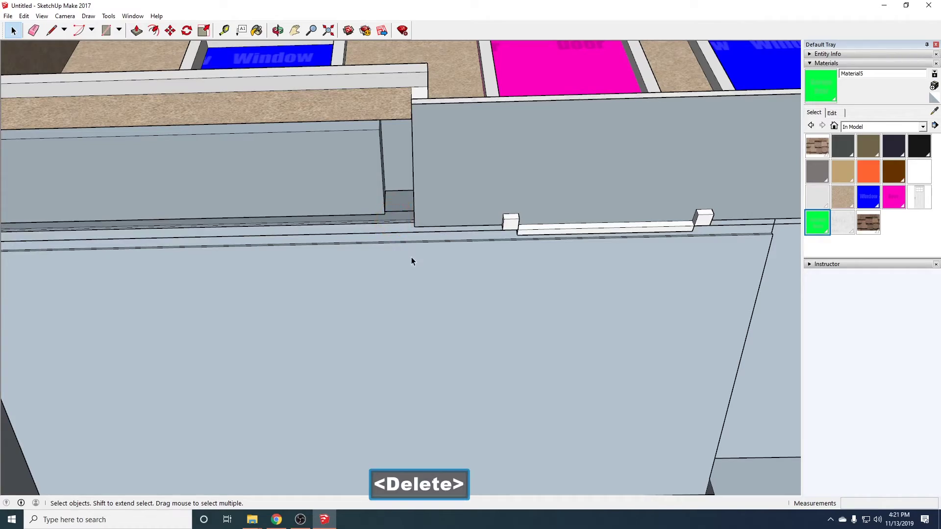
Examine the front of the house, checking the garage door, driveway, windows and planters.
scroll(412, 260, "down", 10)
middle_click_drag(412, 260, 301, 350)
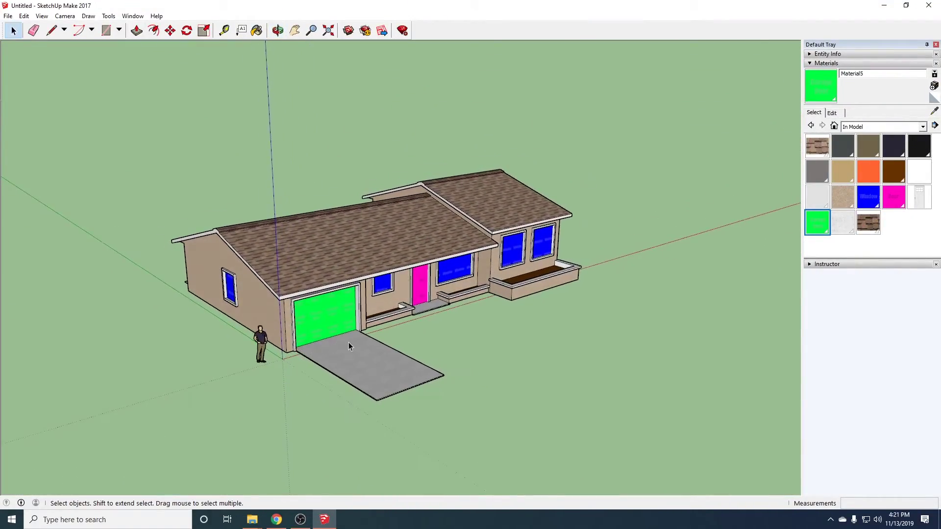
scroll(348, 342, "up", 4)
middle_click_drag(375, 383, 372, 338)
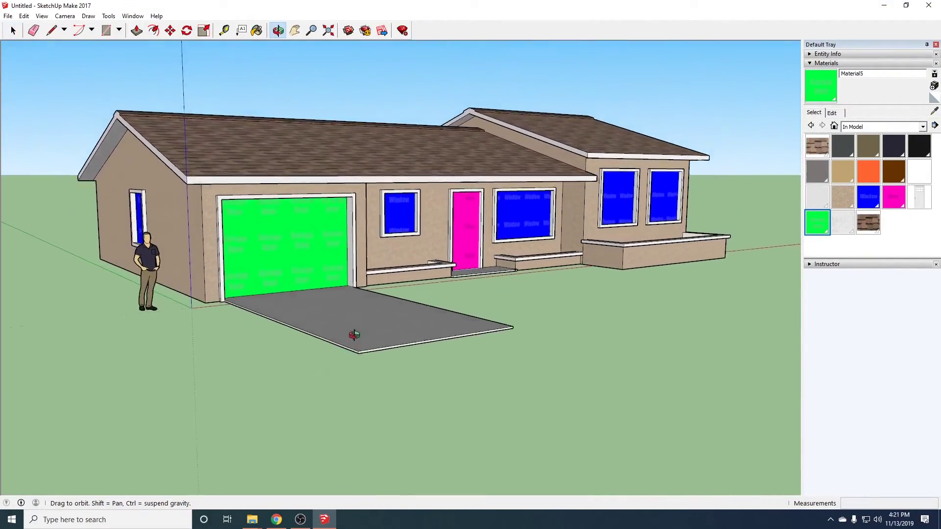
scroll(389, 351, "up", 6)
scroll(308, 348, "down", 5)
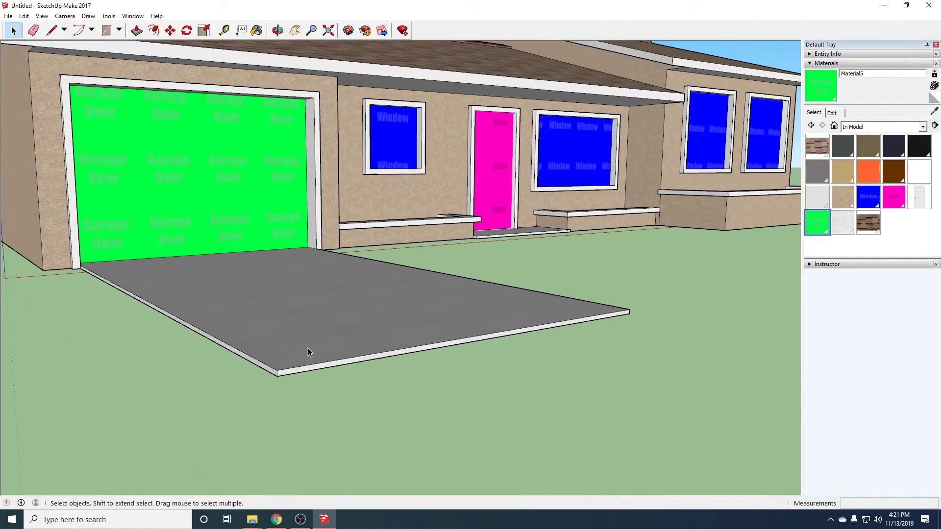
middle_click_drag(281, 246, 290, 298)
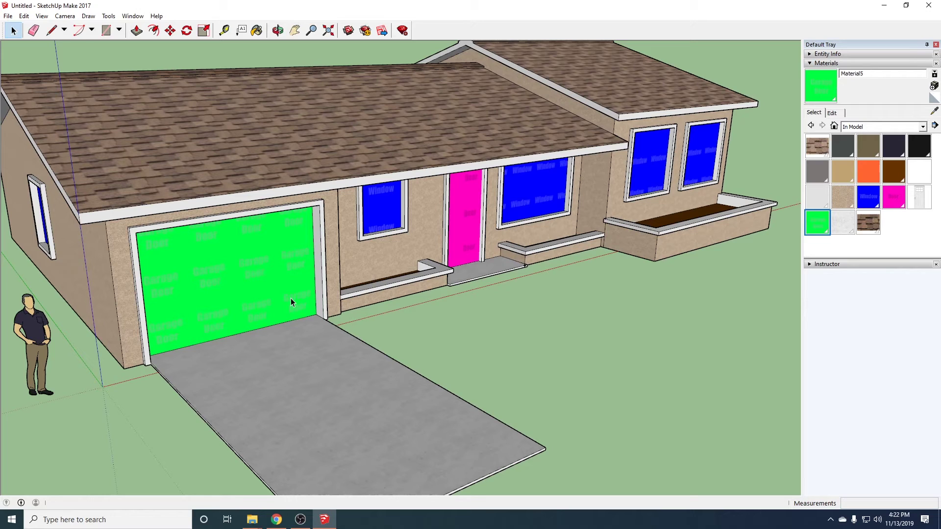
scroll(291, 298, "down", 2)
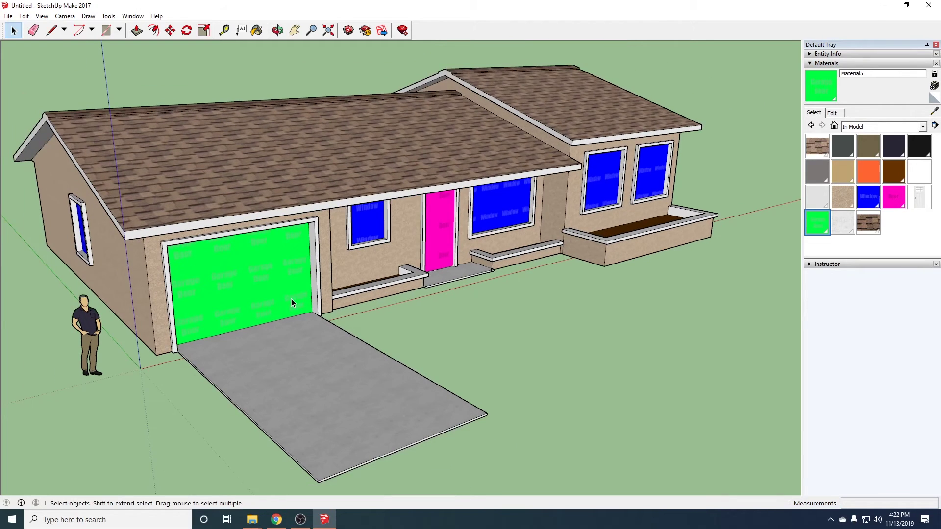
Save the model as House in the Desktop's House folder, in SketchUp Version 8 format.
left_click(8, 15)
left_click(41, 61)
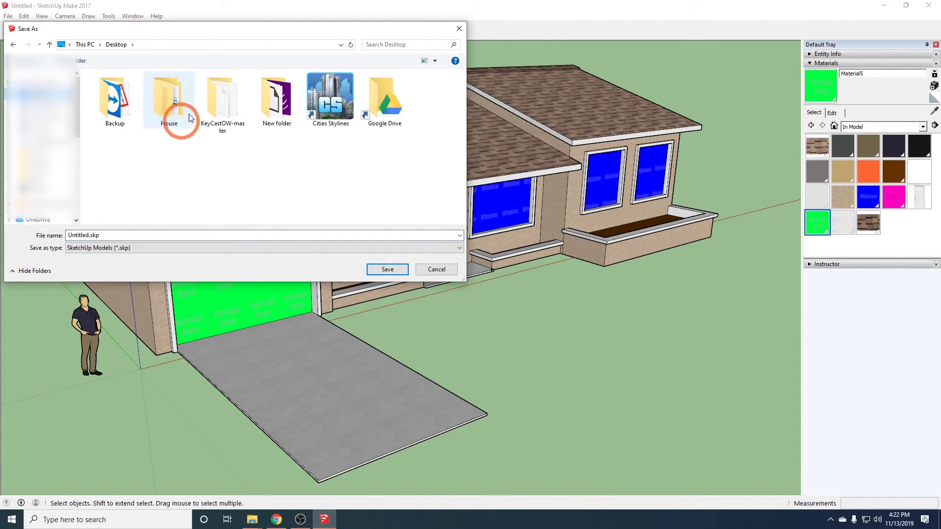
double_click(176, 112)
left_click(242, 225)
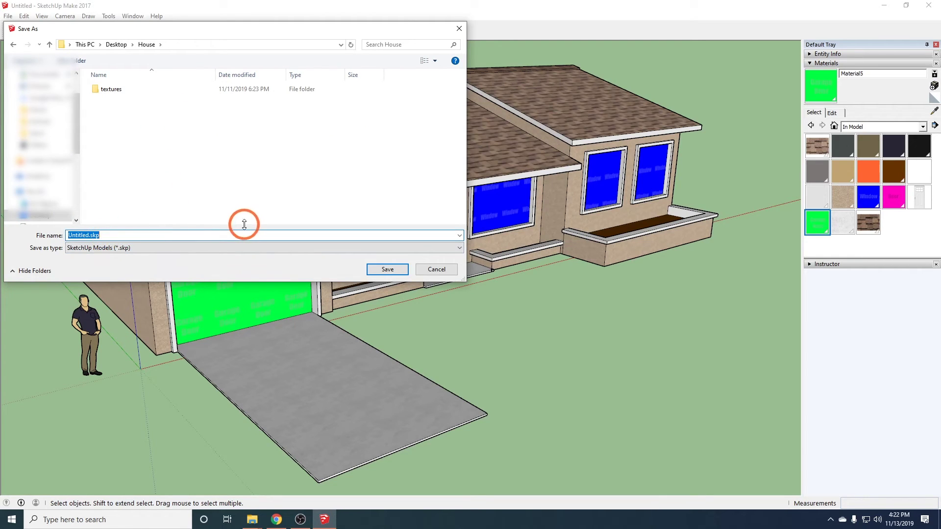
type("House")
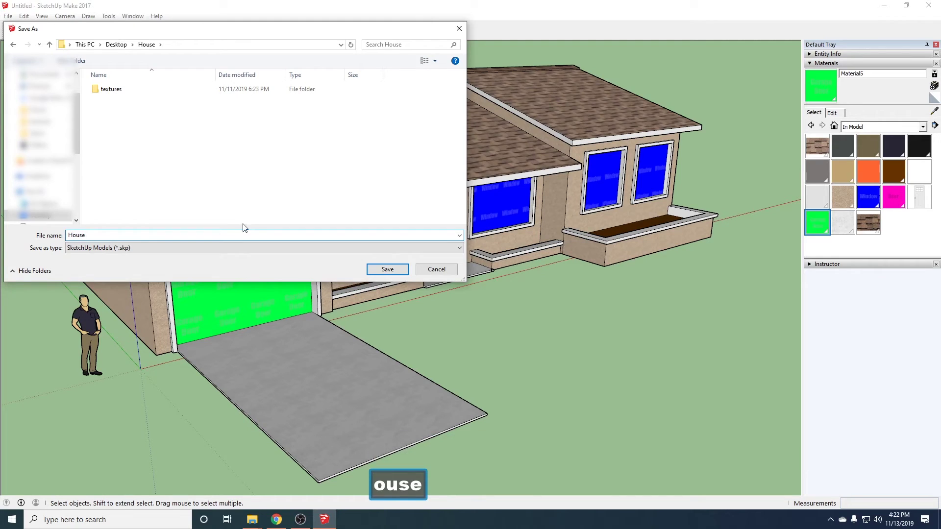
left_click(183, 247)
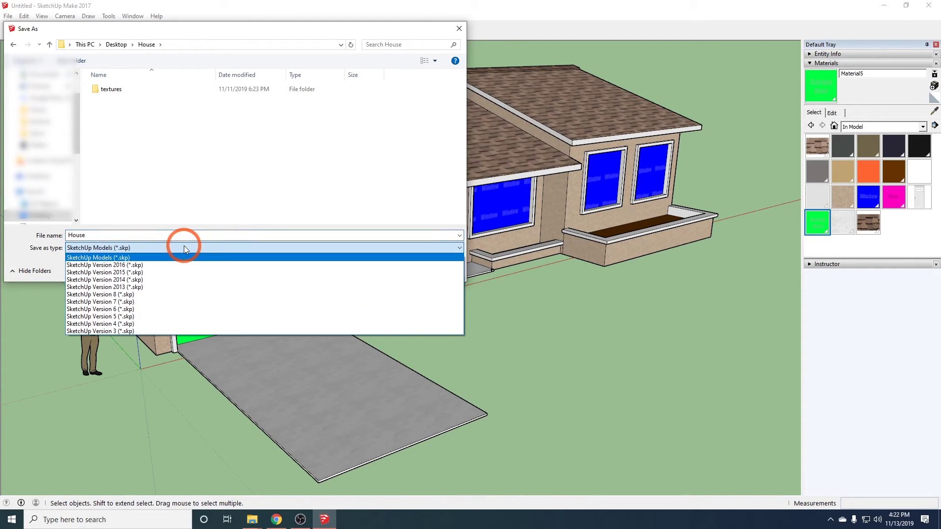
left_click(141, 295)
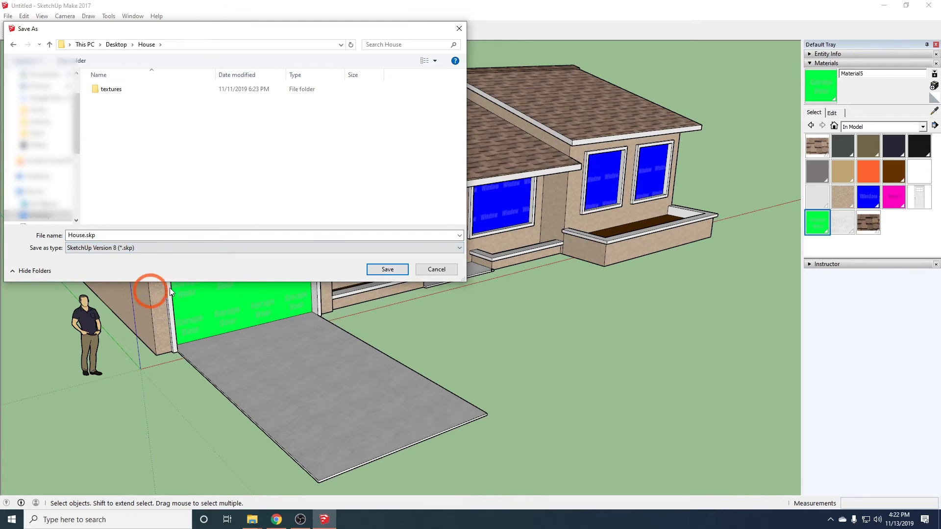
left_click(388, 270)
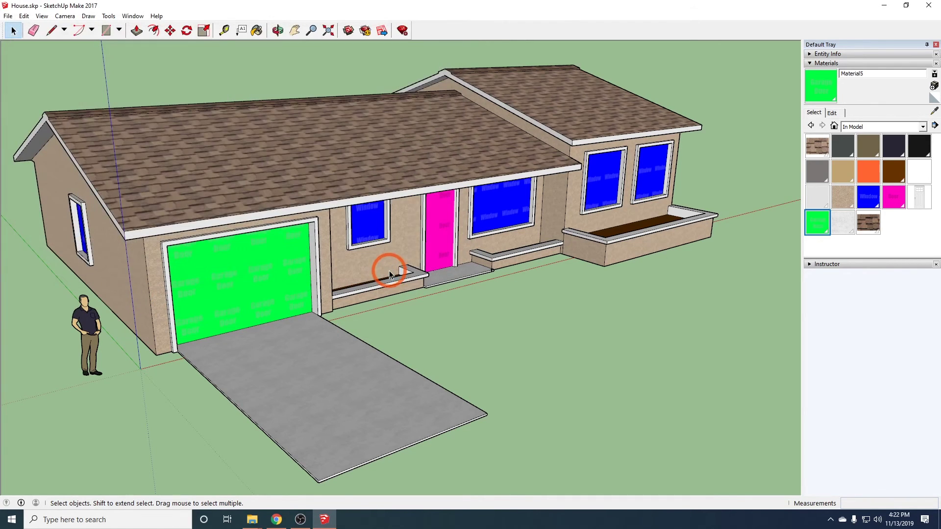